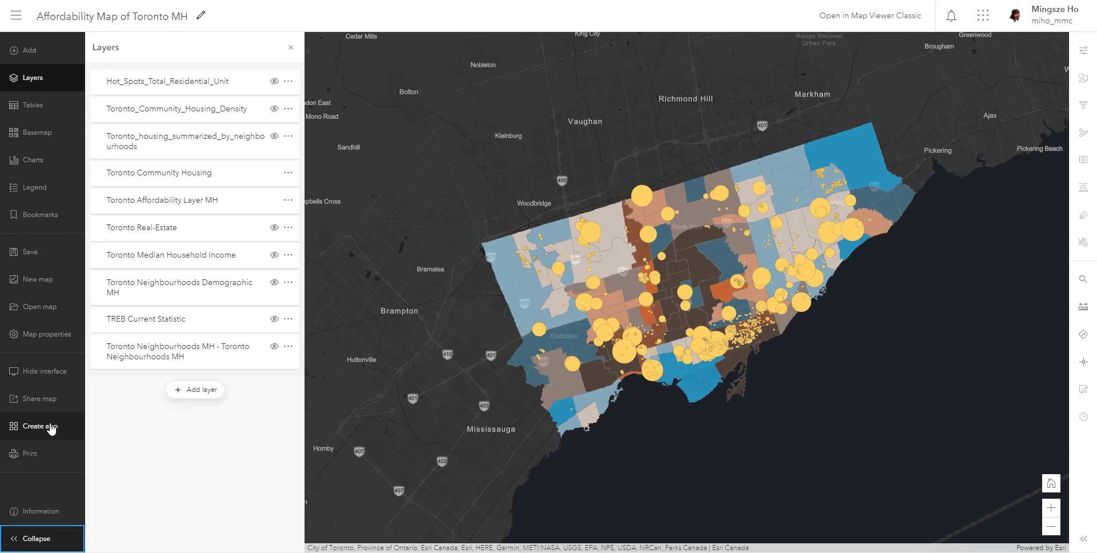
Start creating an app from the Toronto affordability map and open the Instant Apps template gallery
left_click(49, 432)
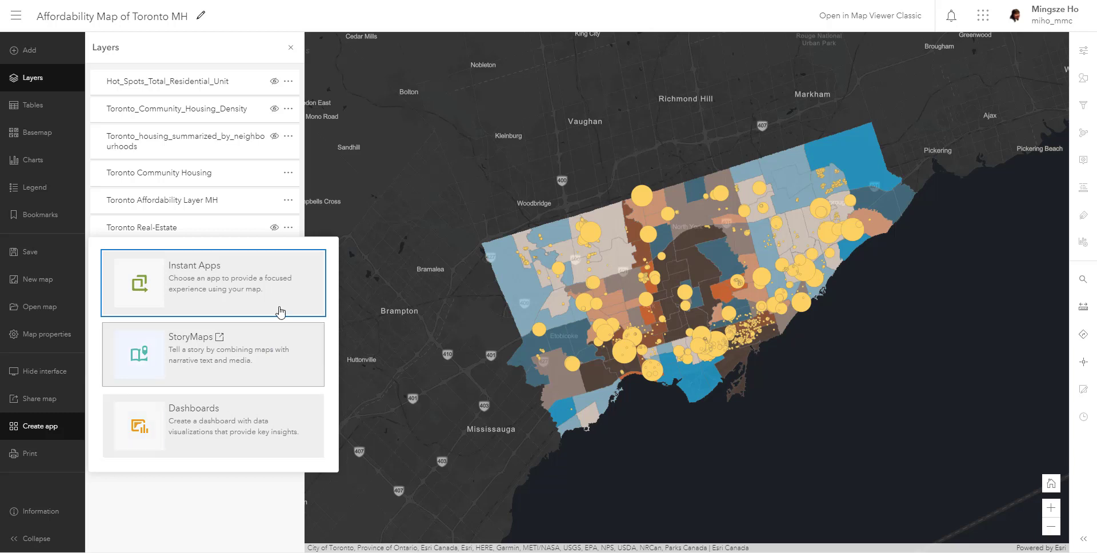
left_click(278, 288)
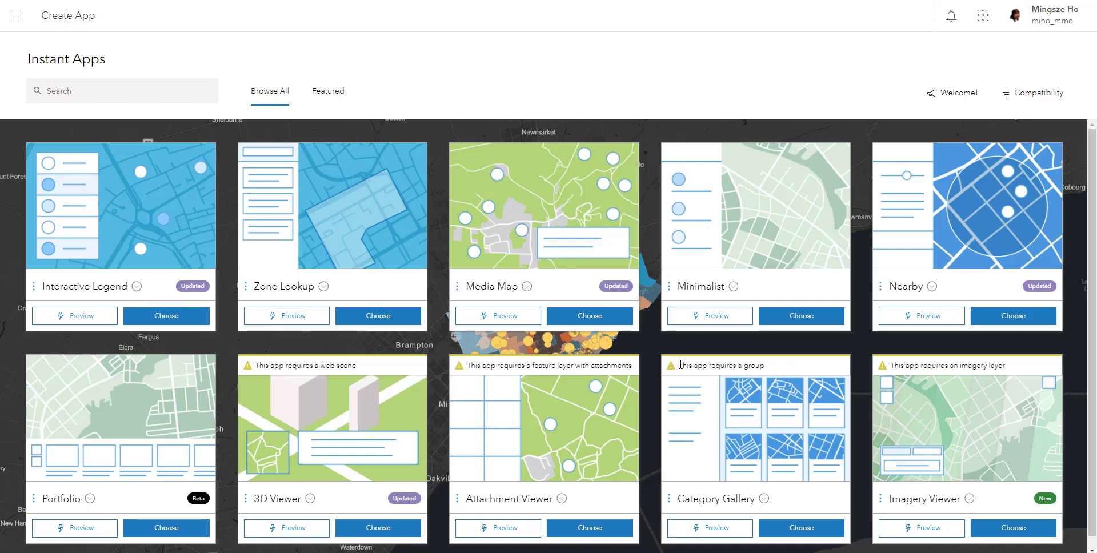
left_click(679, 364)
left_click(984, 366)
left_click(983, 380)
Read the description and examples of the Media Map template, and close them to return to the gallery
left_click(528, 287)
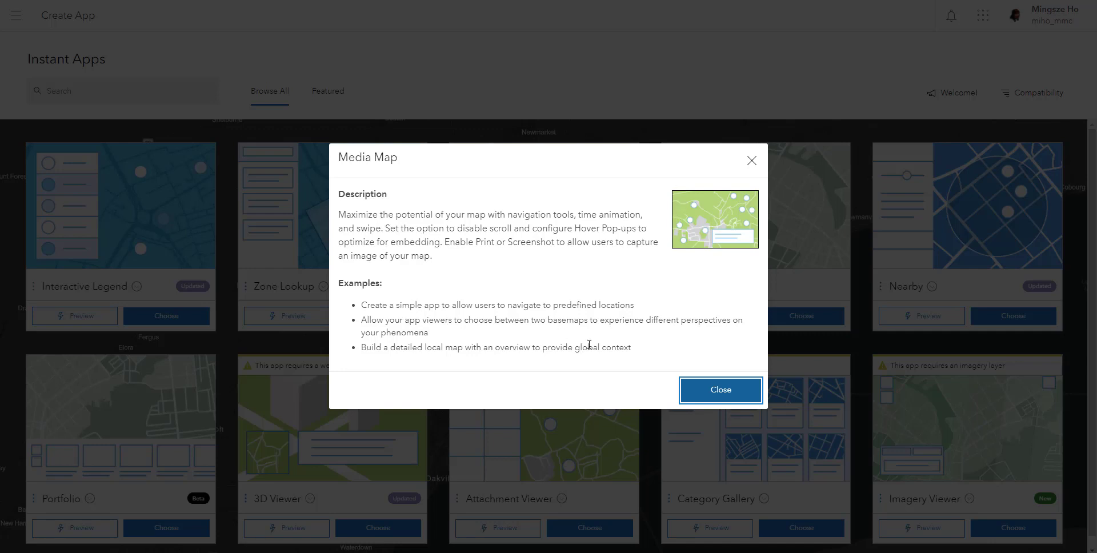
left_click(743, 392)
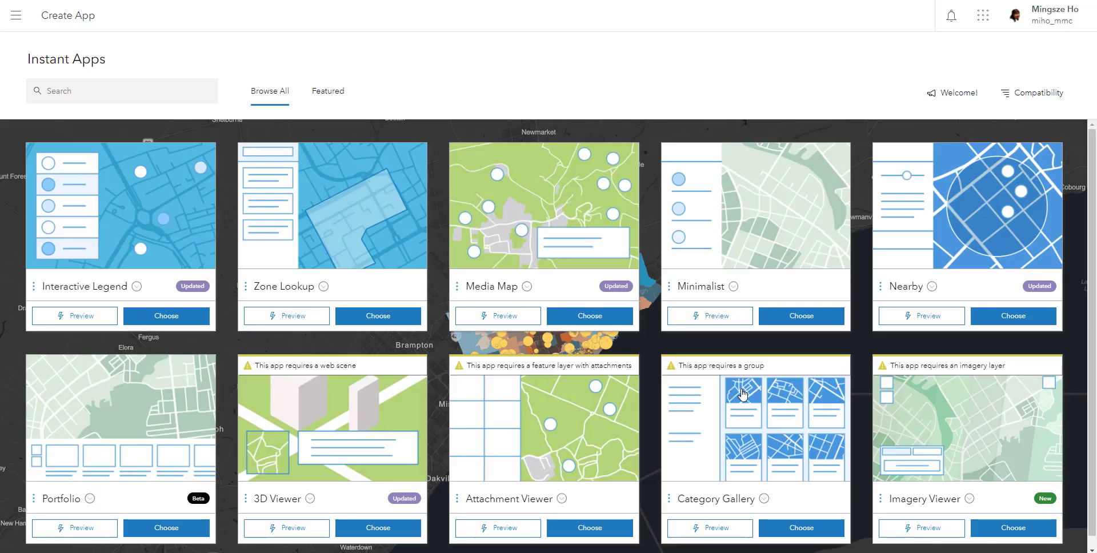
left_click(66, 288)
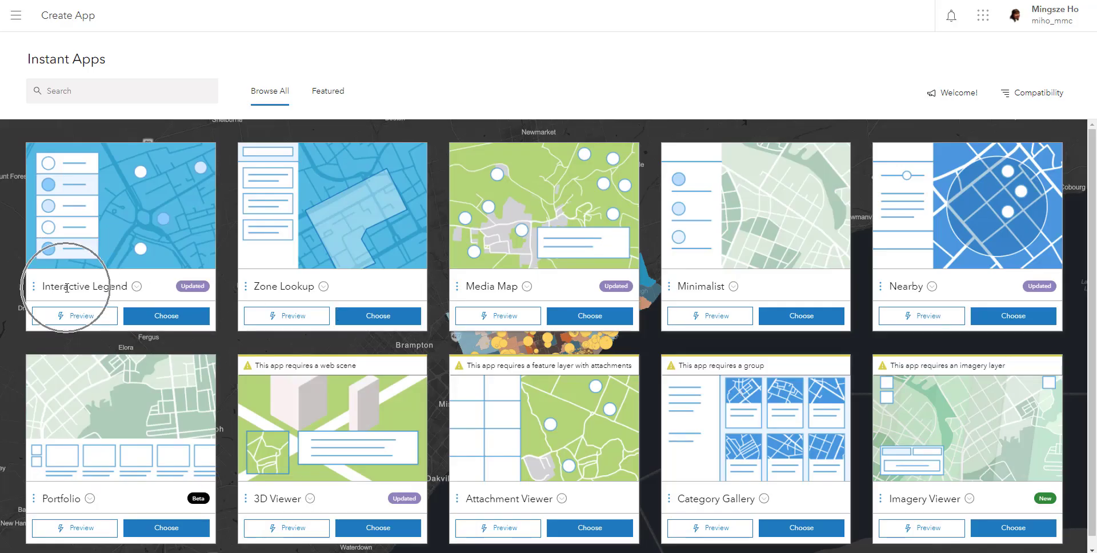
left_click(717, 296)
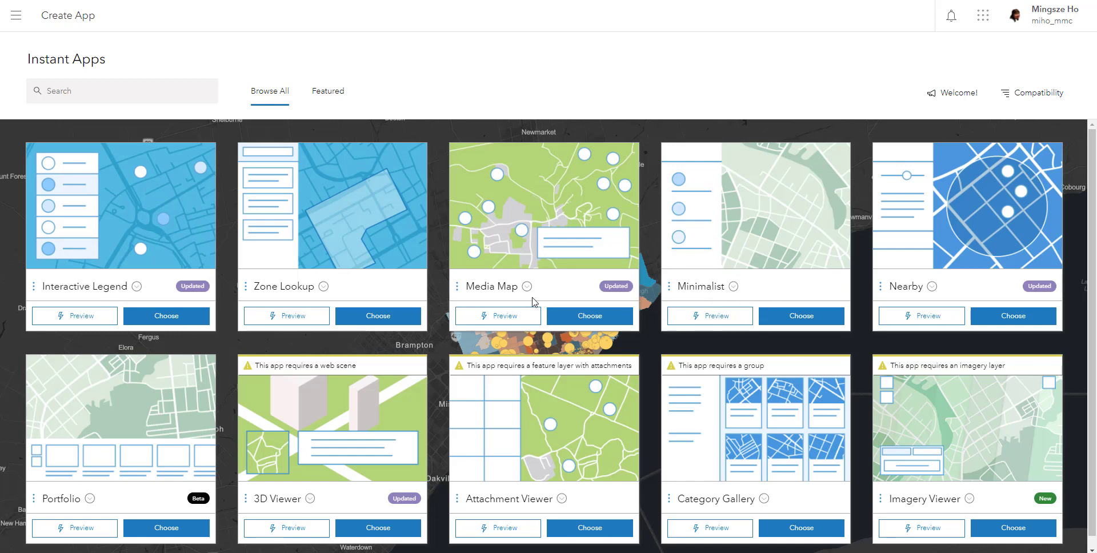
left_click(513, 302)
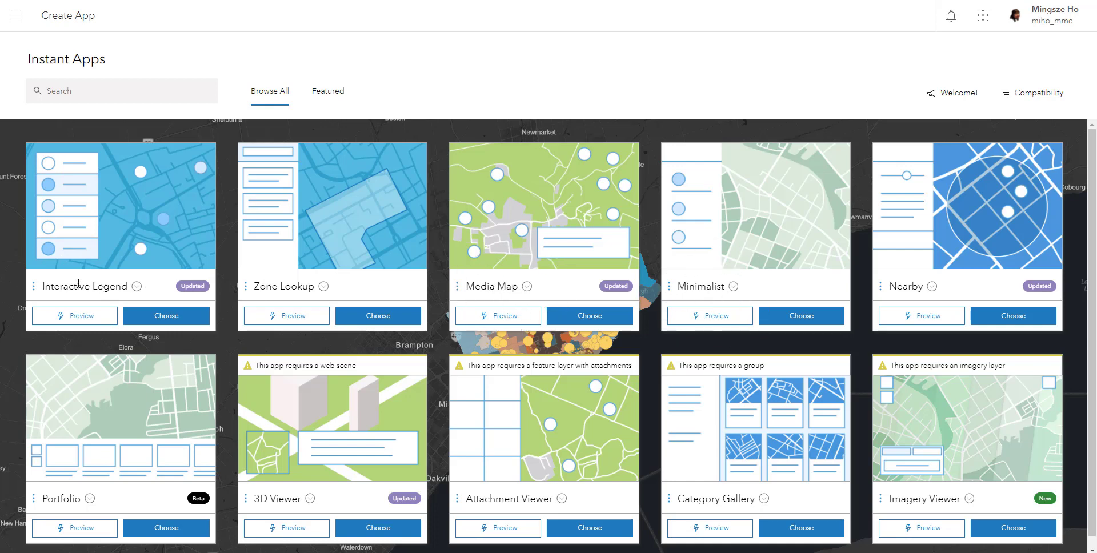
Preview the Interactive Legend template, filter the map by the High - Low relationship colour, and return to the template gallery
left_click(72, 321)
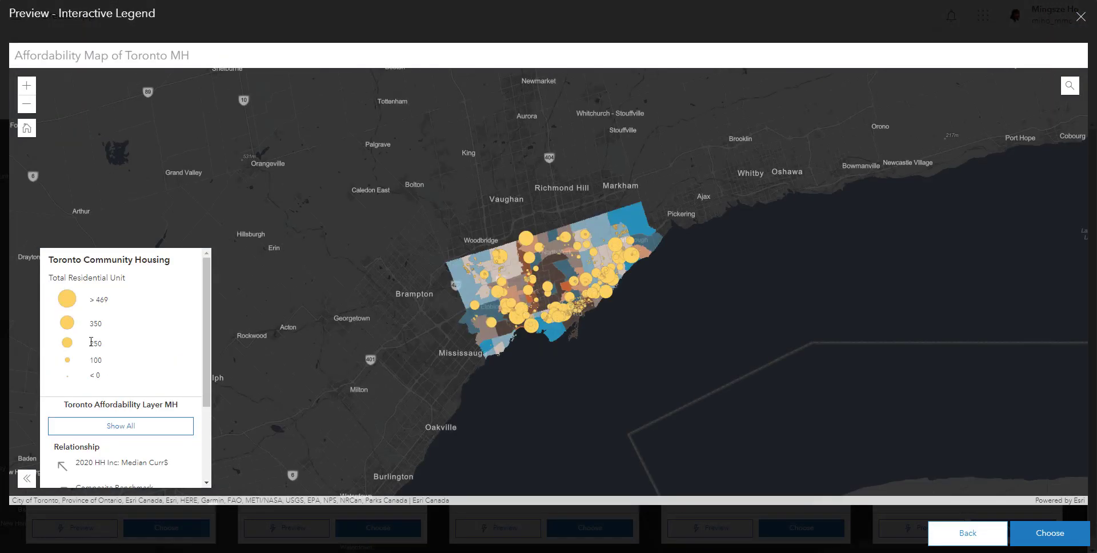
scroll(91, 343, "down", 2)
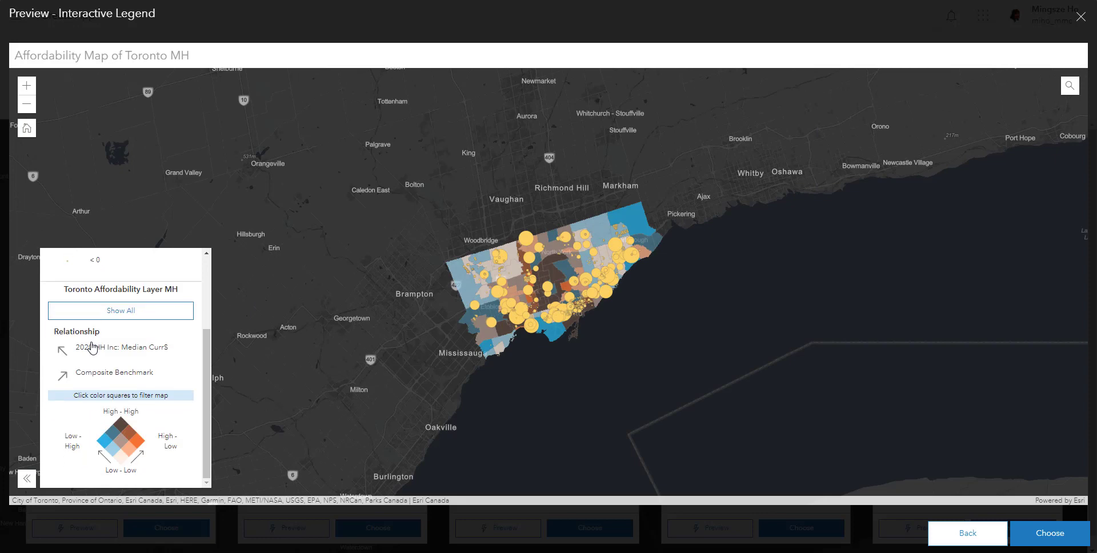
left_click(138, 441)
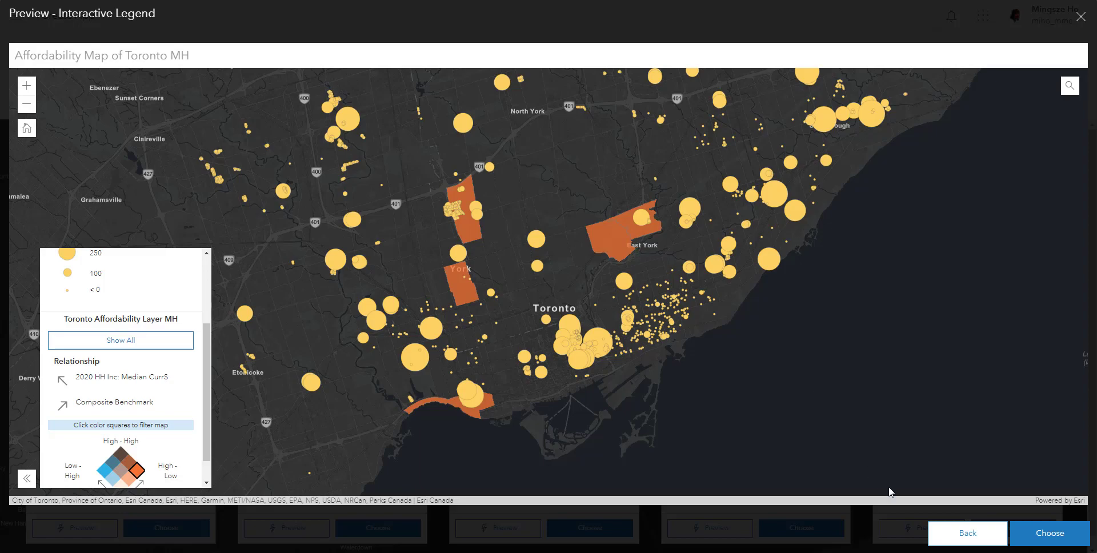
left_click(950, 534)
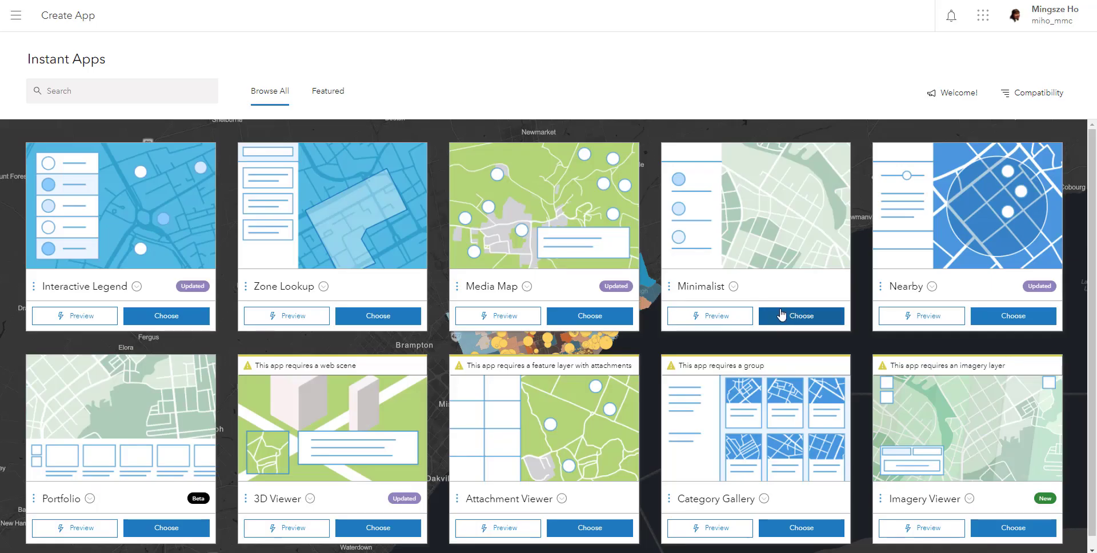
Preview the Minimalist template with the map, check its legend and details, and return to the template gallery
left_click(739, 320)
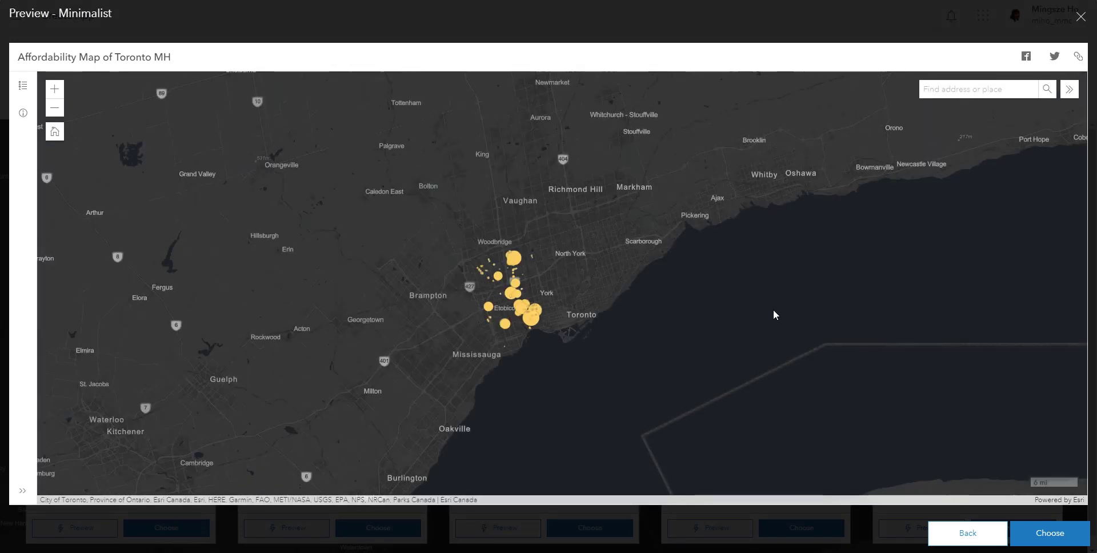
scroll(528, 324, "up", 2)
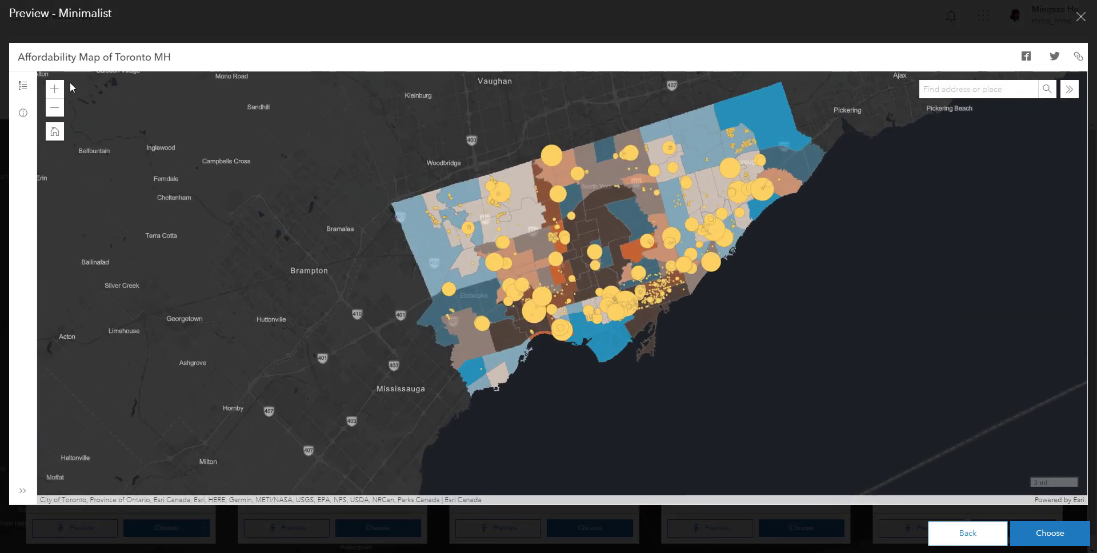
left_click(59, 106)
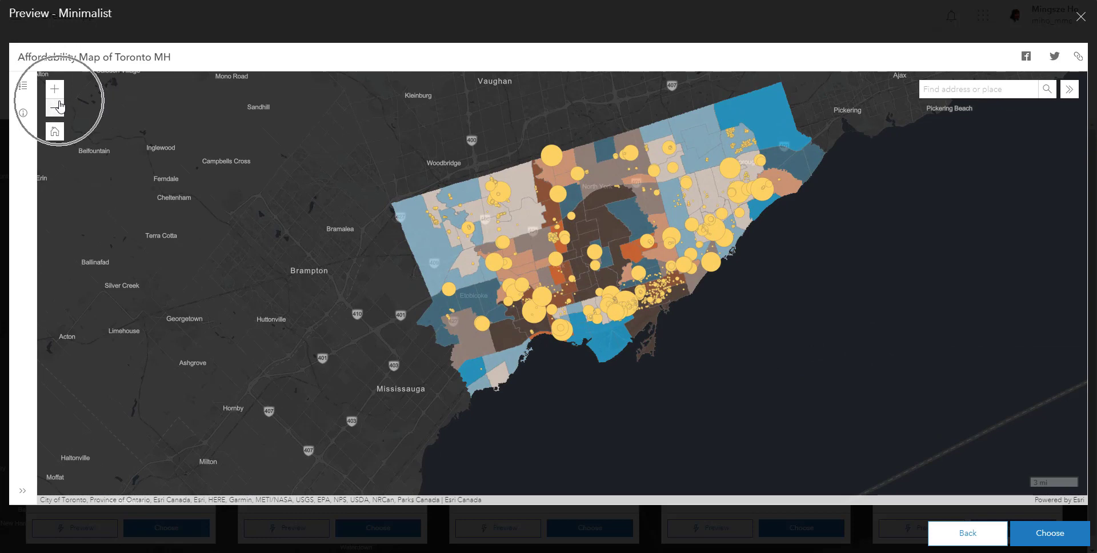
left_click(23, 86)
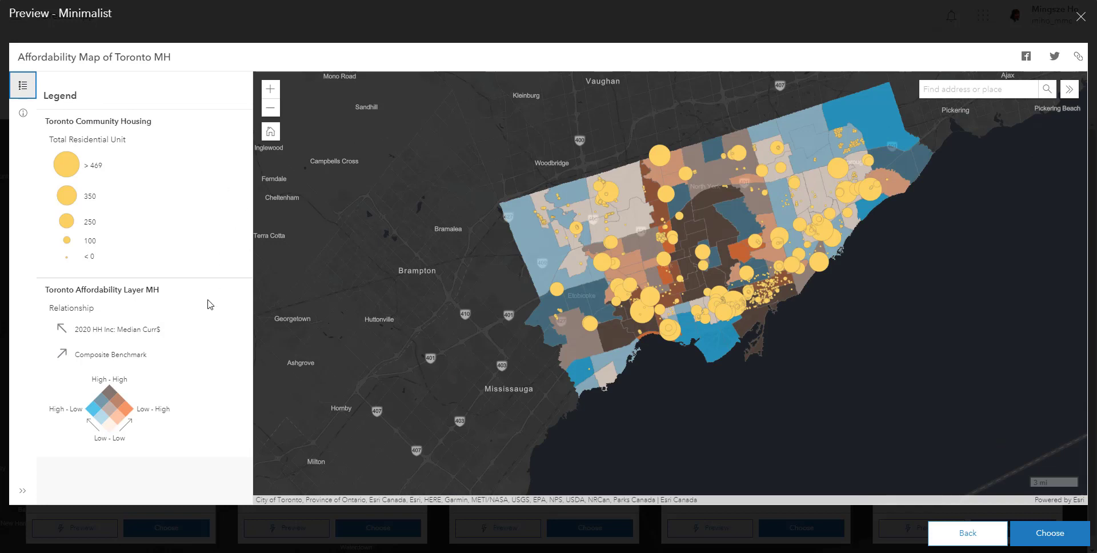
left_click(23, 113)
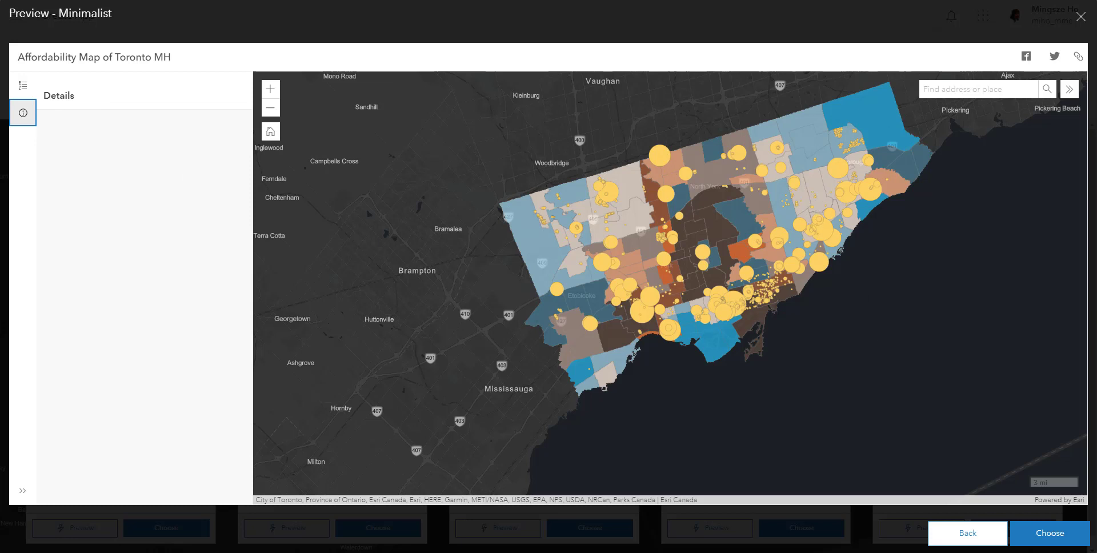
left_click(960, 540)
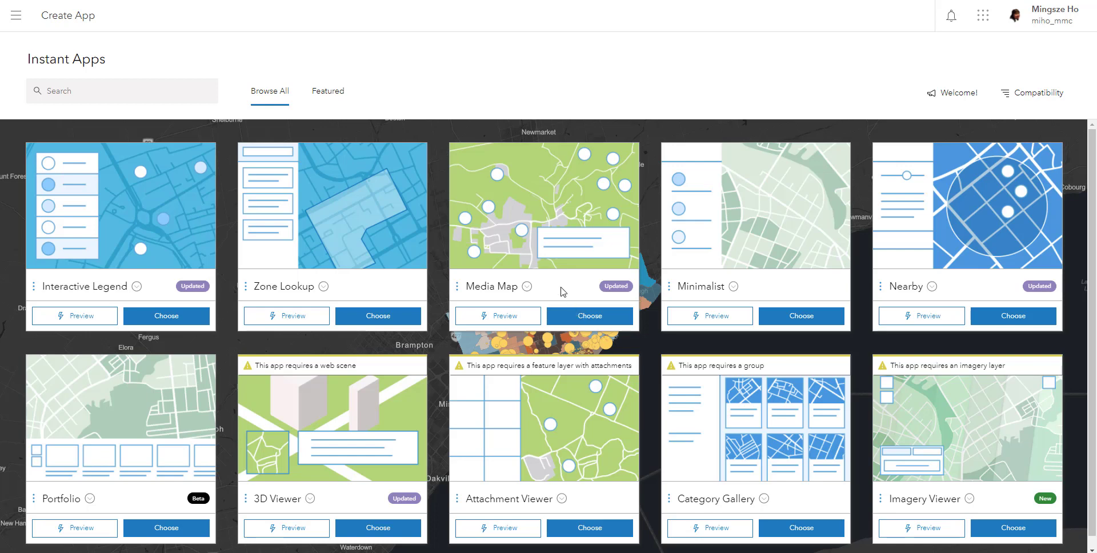
Preview the Media Map template with the Toronto map and return to the template gallery
left_click(499, 319)
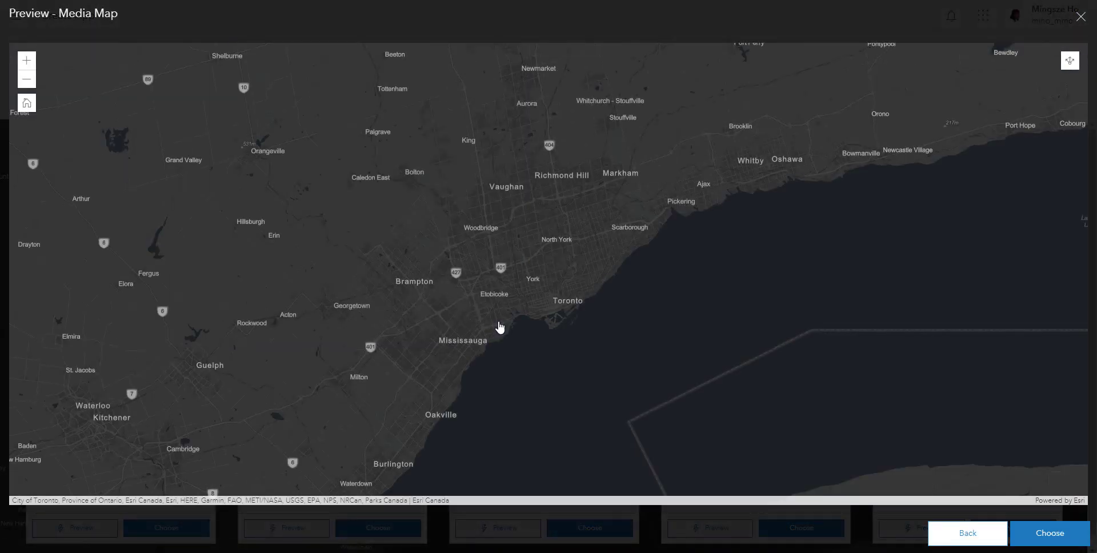
scroll(499, 325, "up", 1)
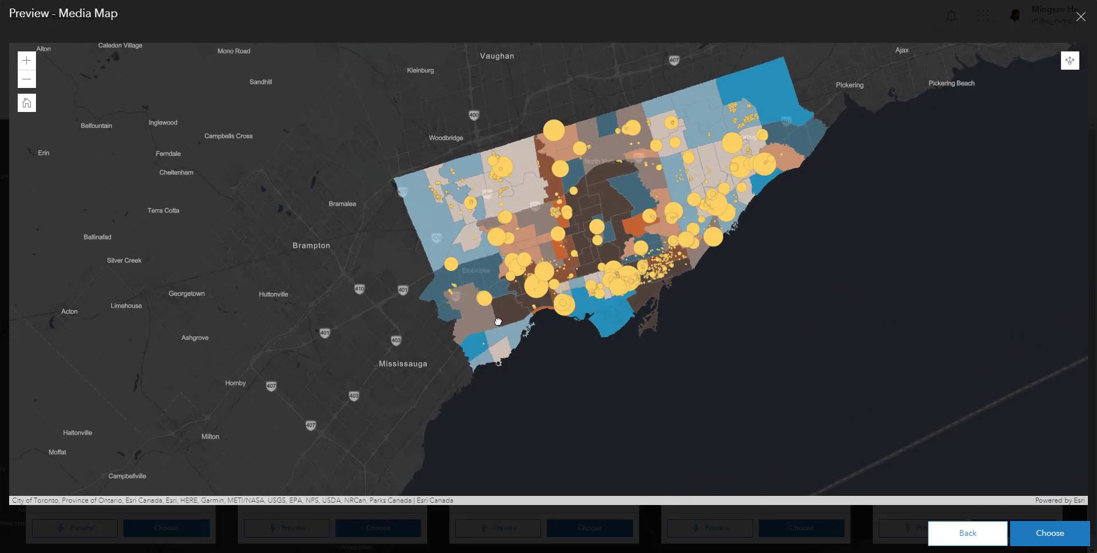
left_click_drag(498, 326, 466, 348)
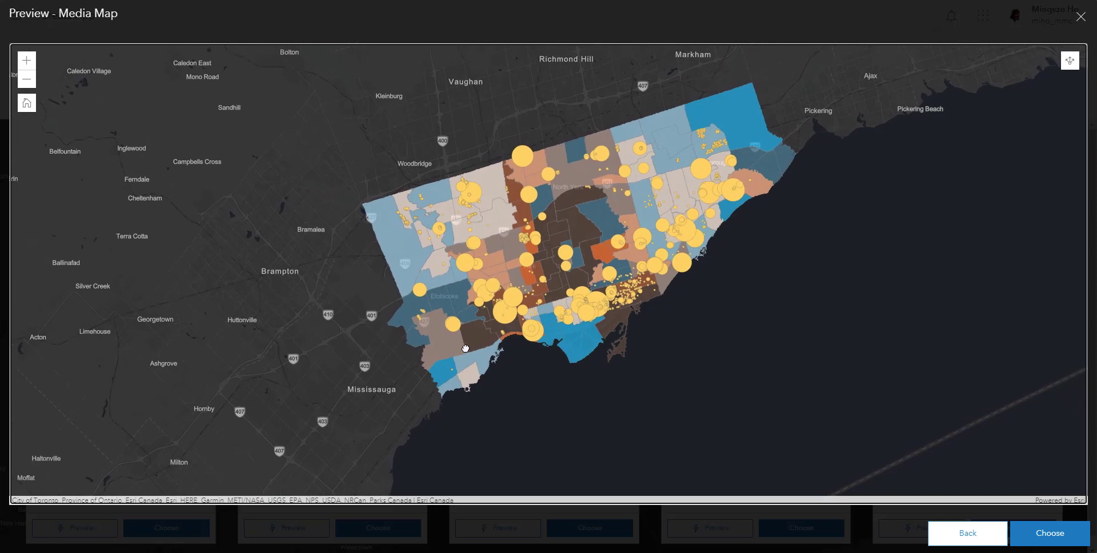
left_click(959, 538)
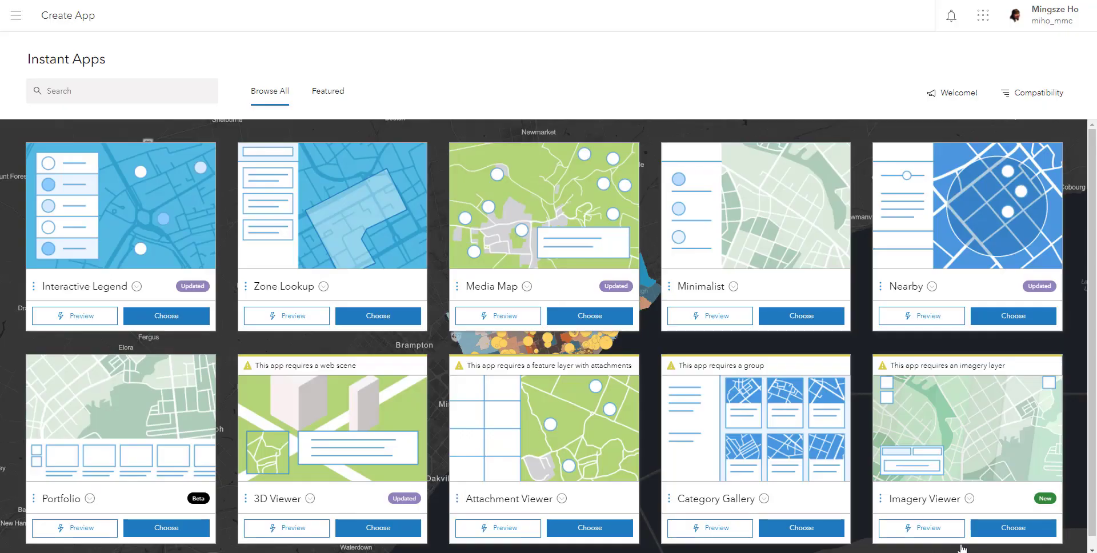
Choose the Media Map template and title the new app "Toronto Affordability App MH"
left_click(588, 315)
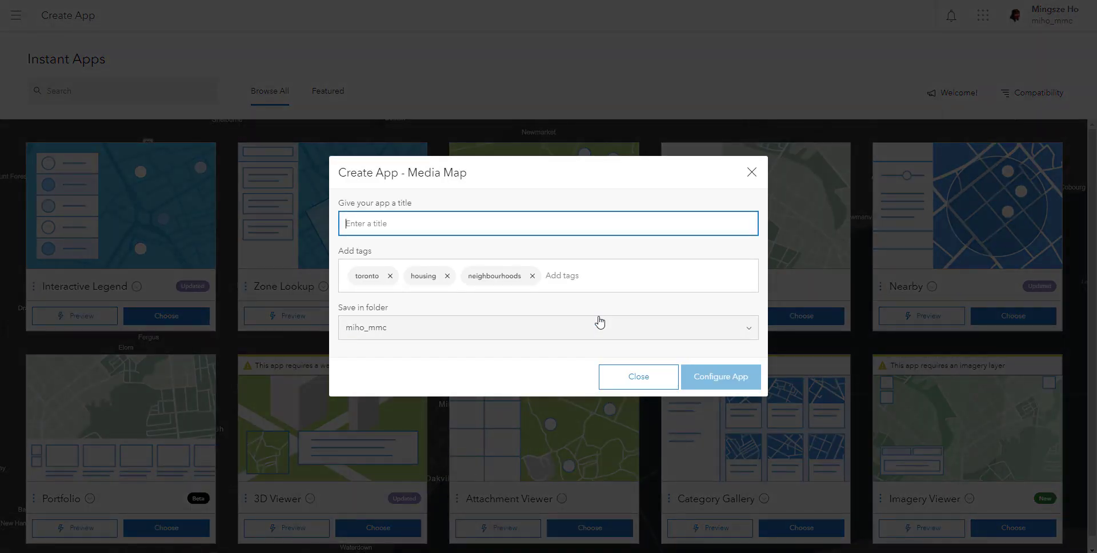
type("Toronto Affordability App -")
key("BackSpace")
type("MG")
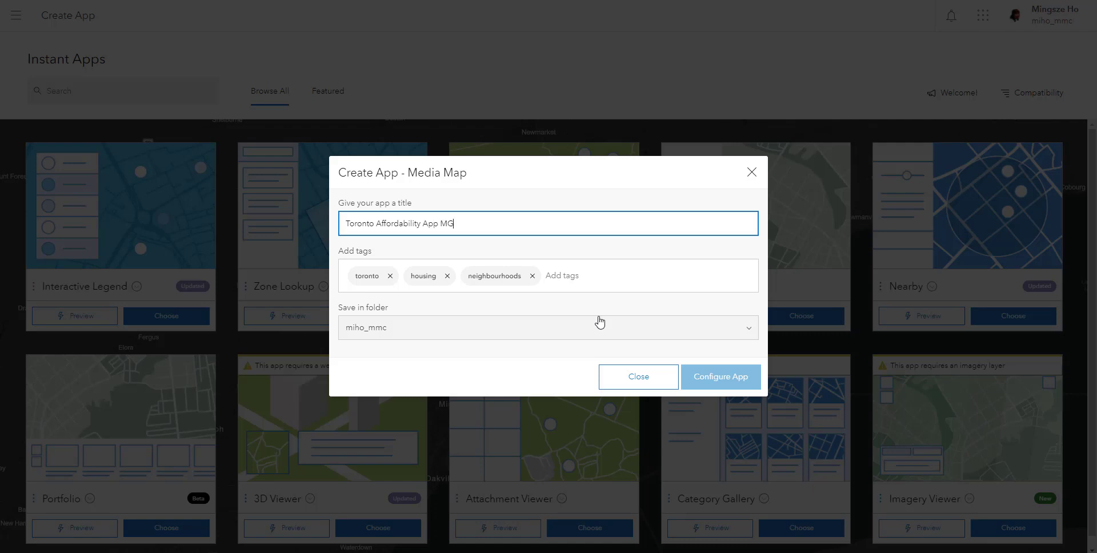
key("BackSpace")
type("H")
Save the app in the Share folder and open its configuration, dismissing the welcome message so it does not show again
left_click(524, 328)
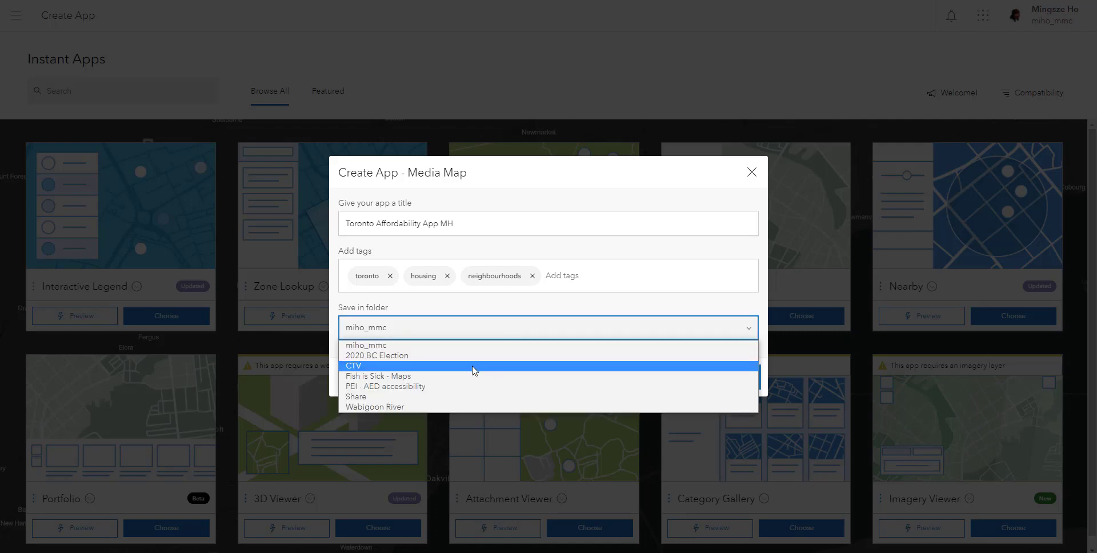
left_click(470, 398)
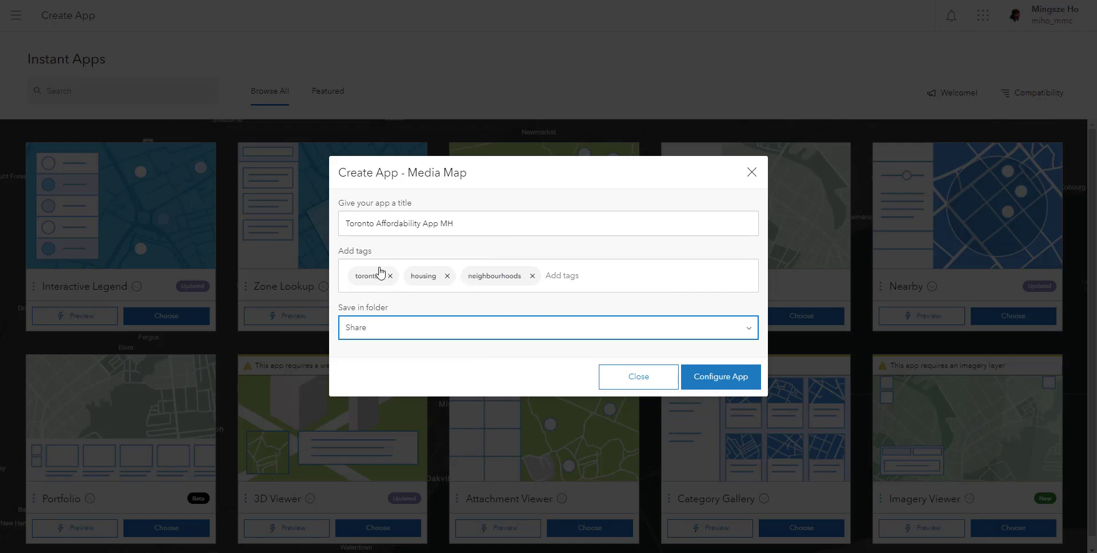
left_click(720, 380)
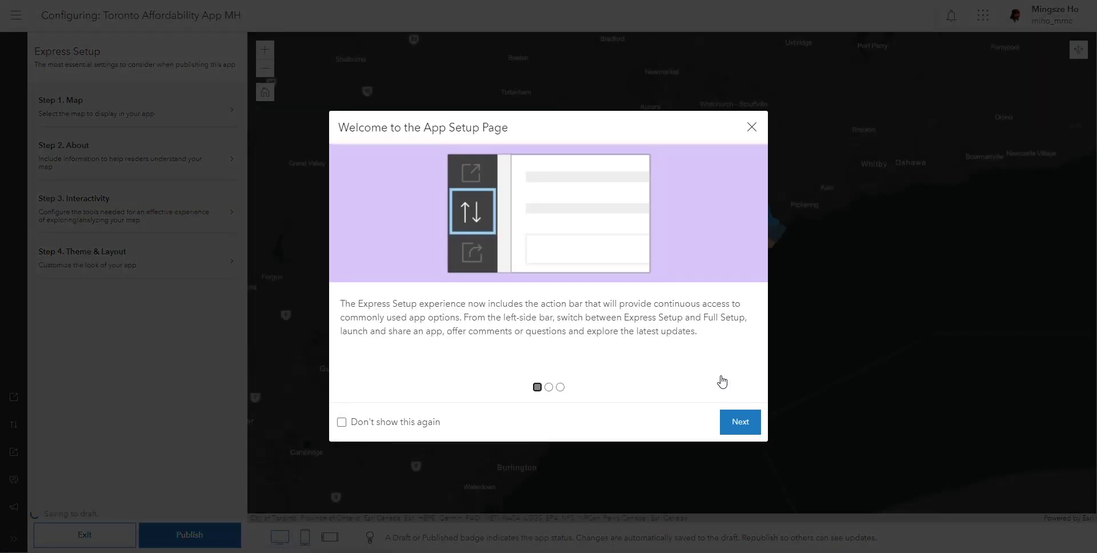
left_click(432, 423)
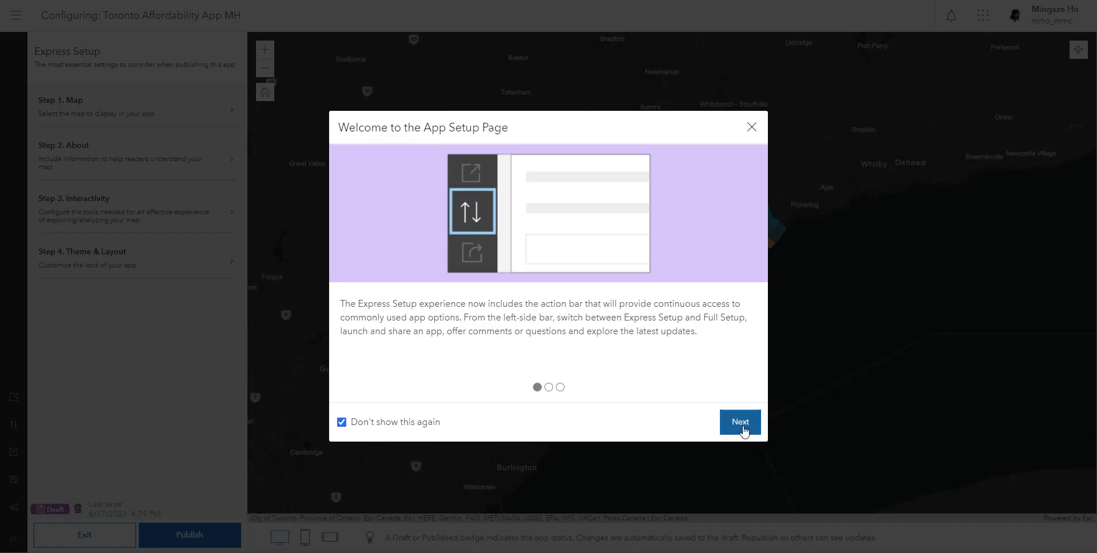
left_click(751, 128)
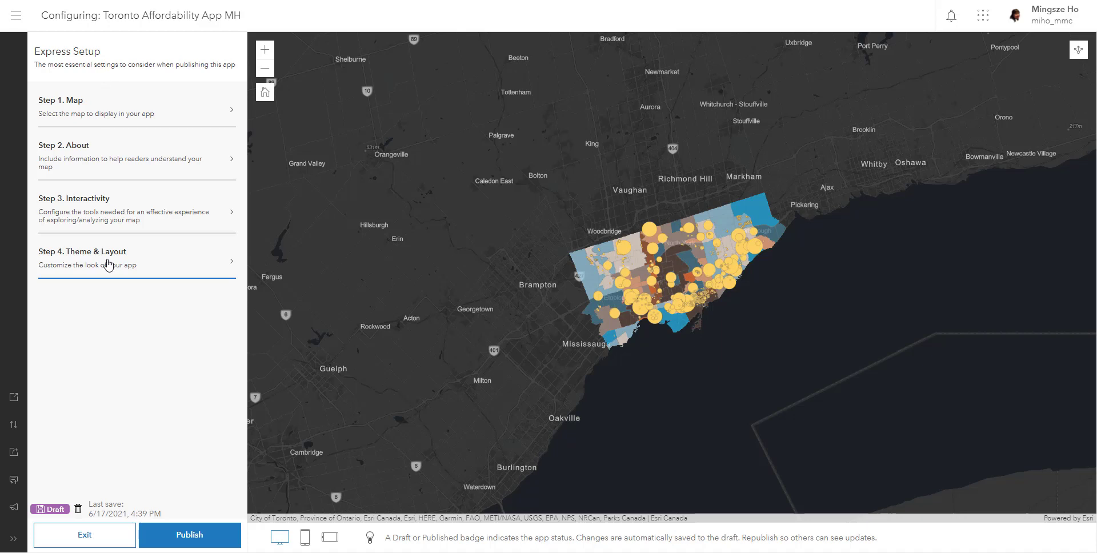
Preview the app in phone portrait and landscape layouts, and return to the desktop layout
left_click(303, 540)
left_click(329, 541)
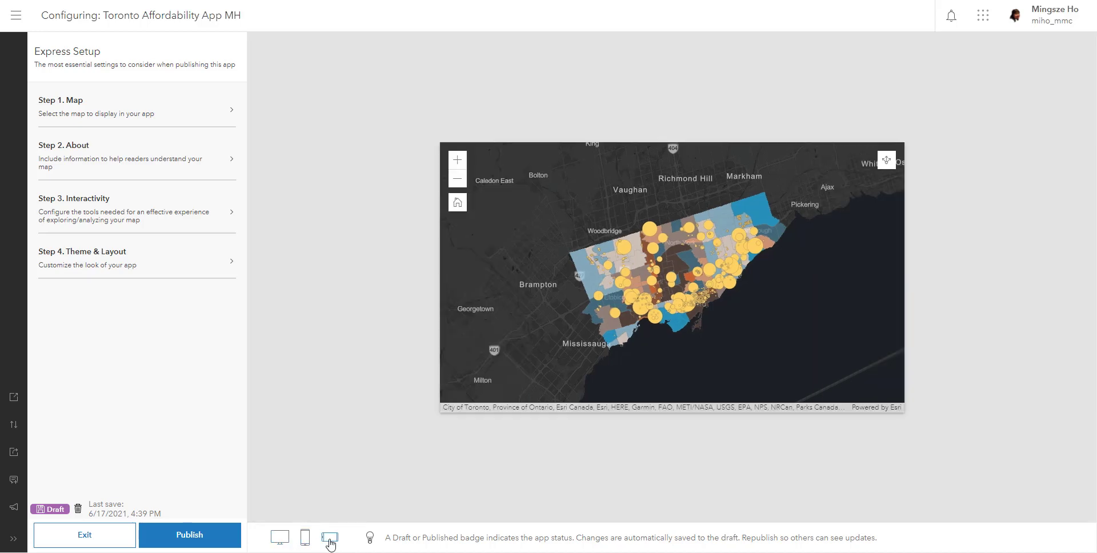
left_click(280, 538)
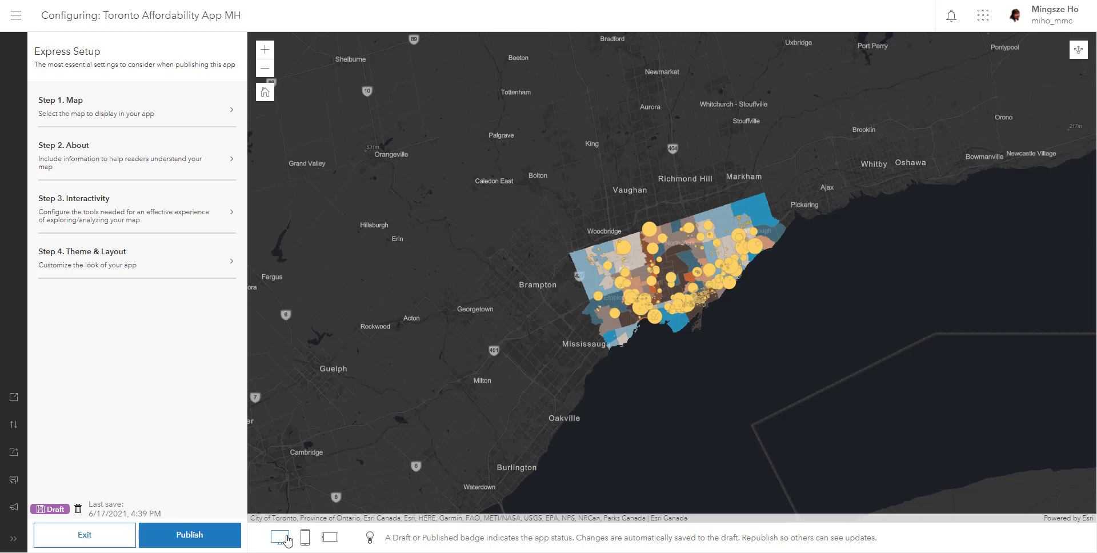
right_click(287, 538)
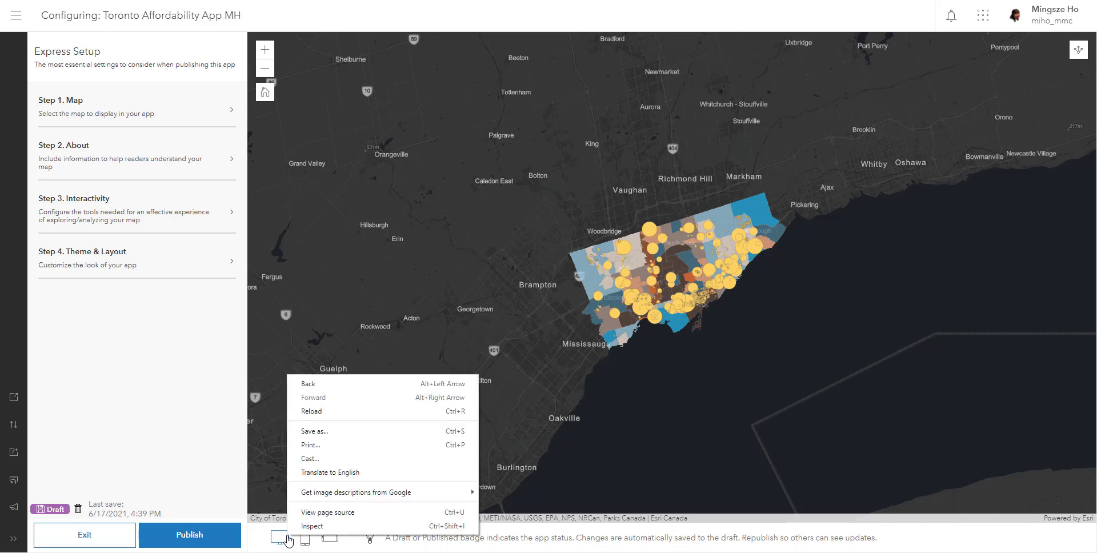
key("Escape")
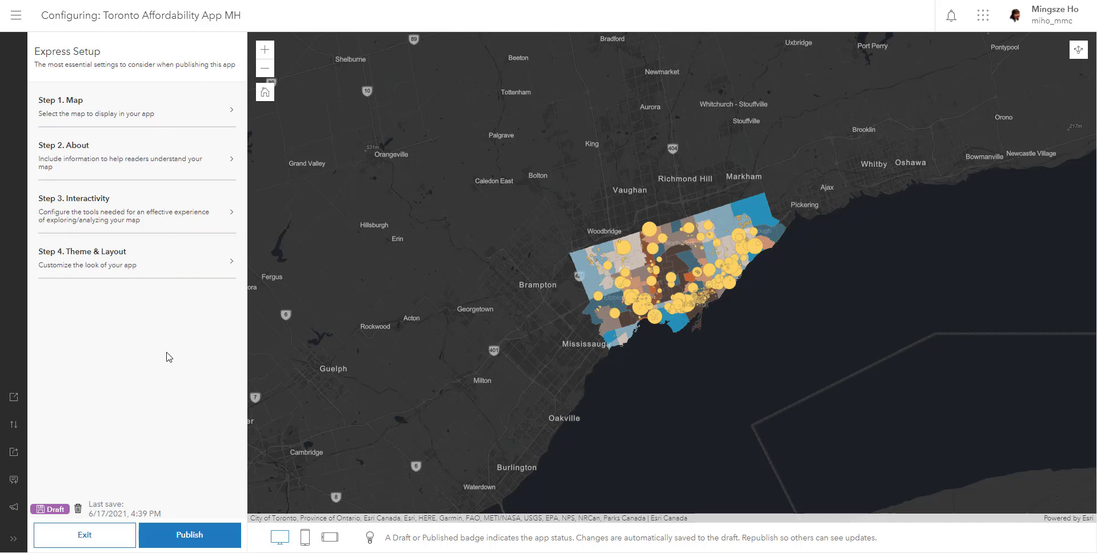
Go through the Map step of the Express Setup and enable the legend in the About step
left_click(124, 115)
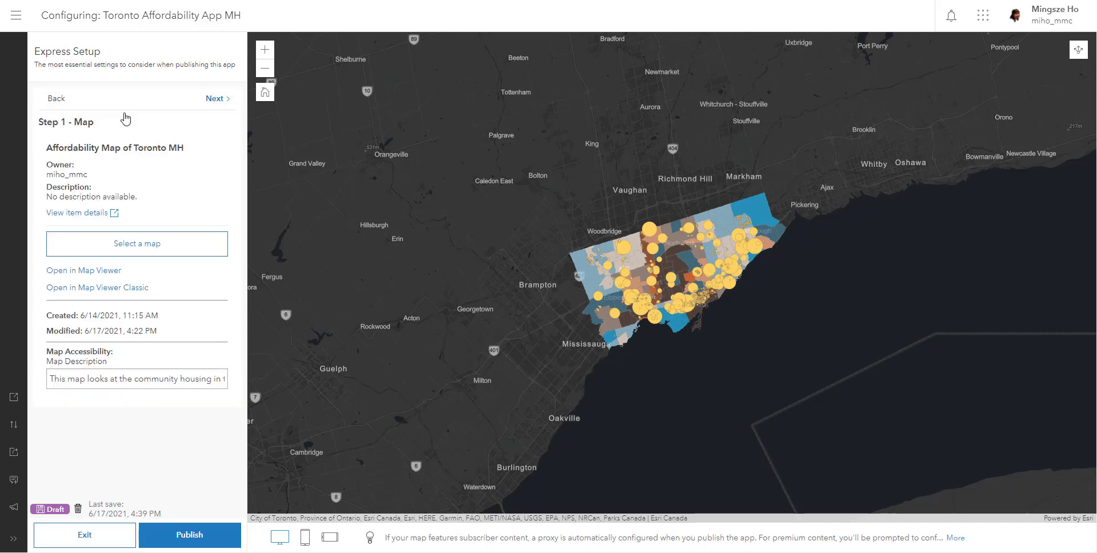
left_click(215, 99)
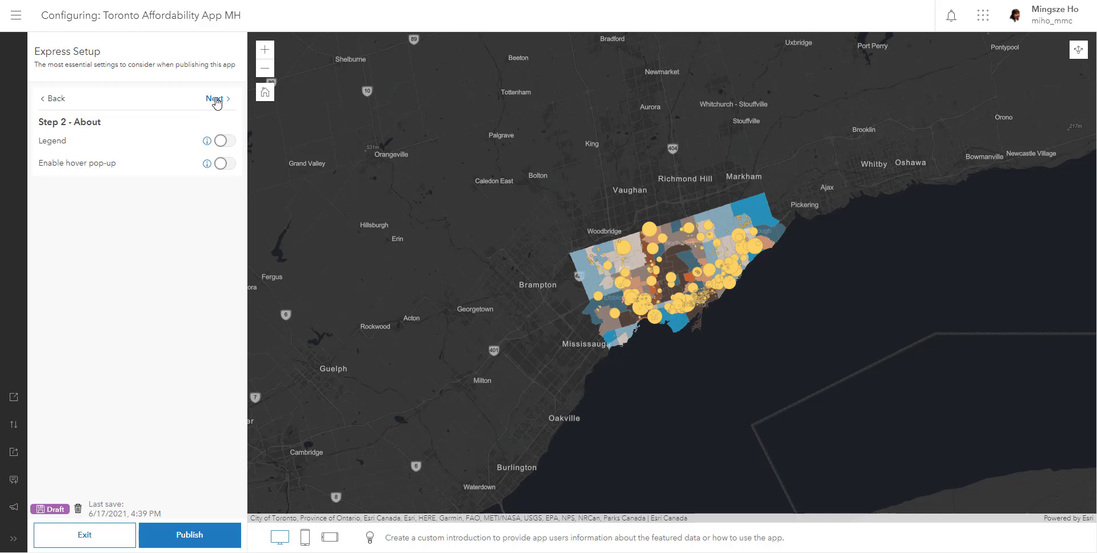
left_click(224, 141)
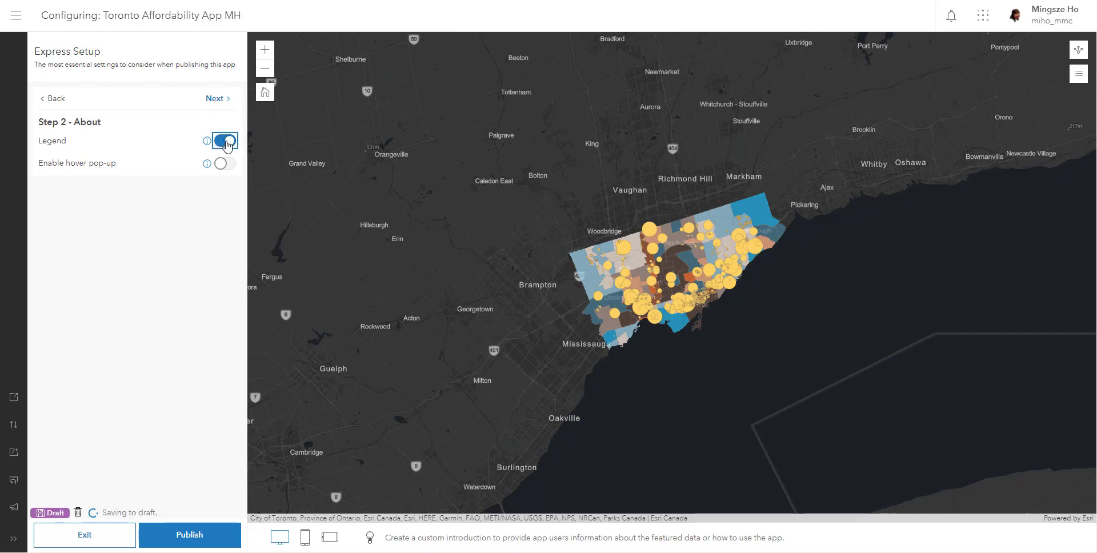
Turn off the legend, enable hover pop-ups and check them over the map's neighbourhoods
left_click(226, 142)
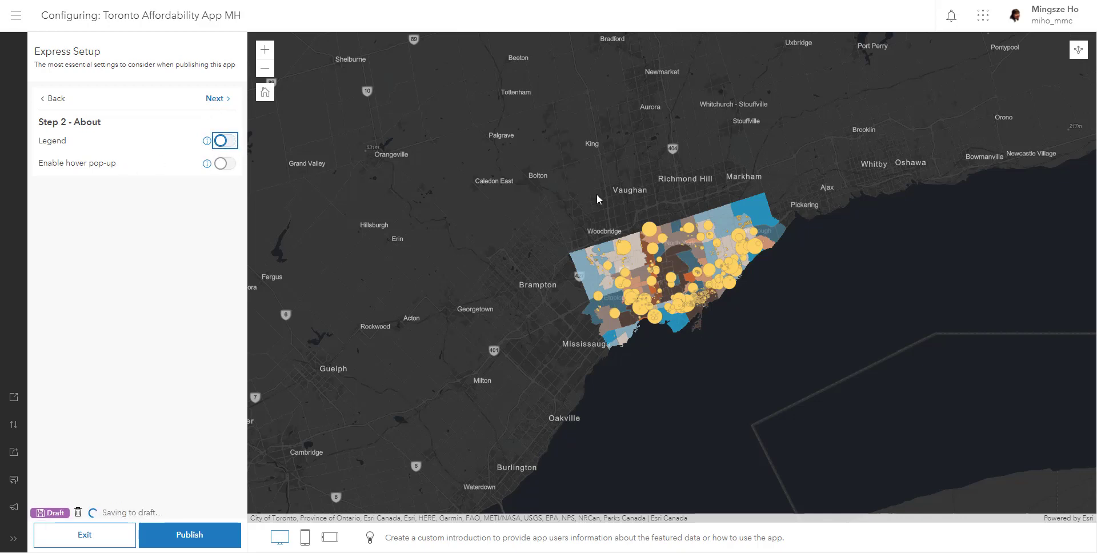
left_click(730, 231)
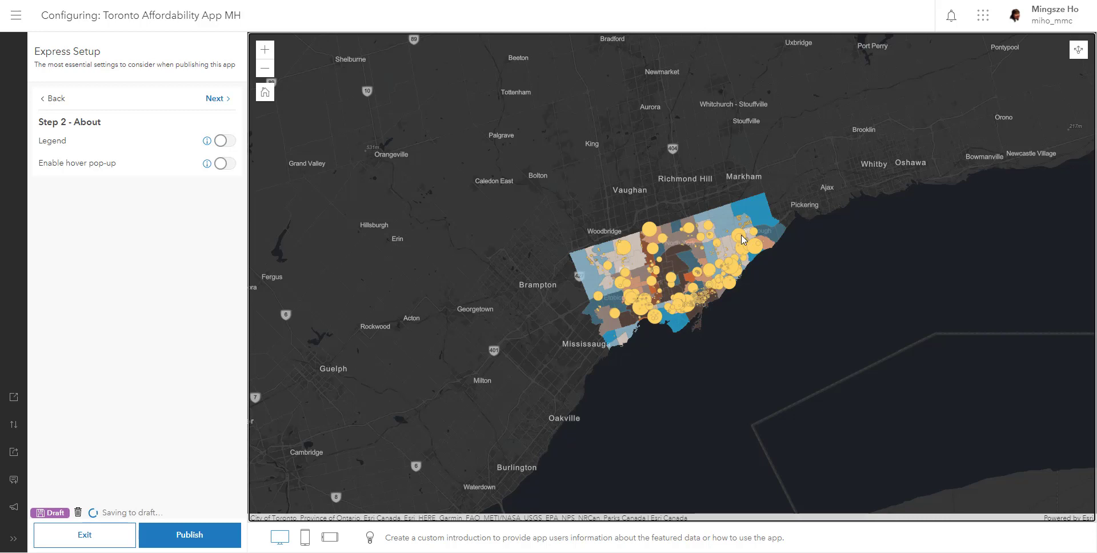
left_click(224, 163)
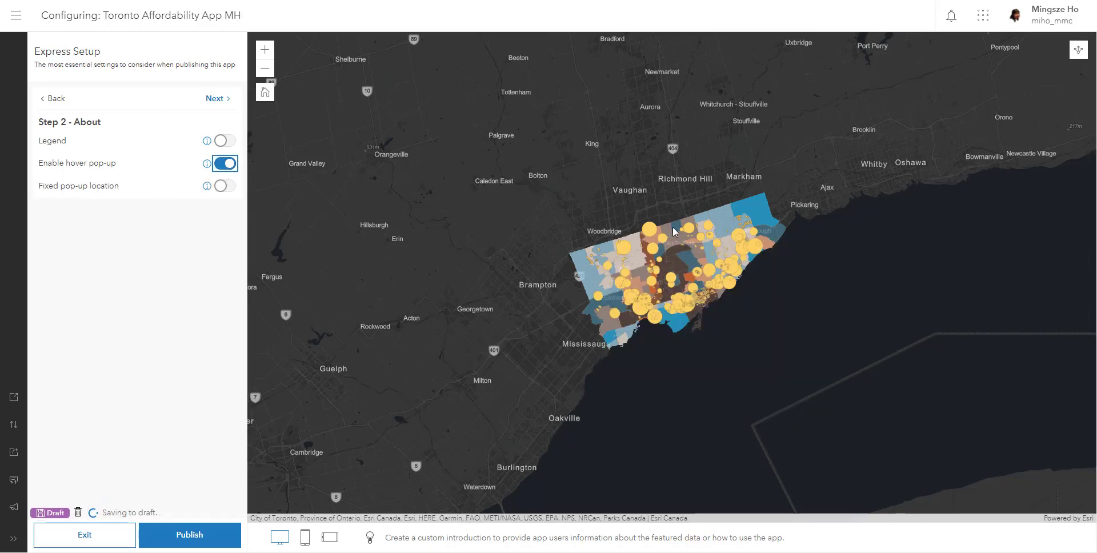
mouse_move(723, 228)
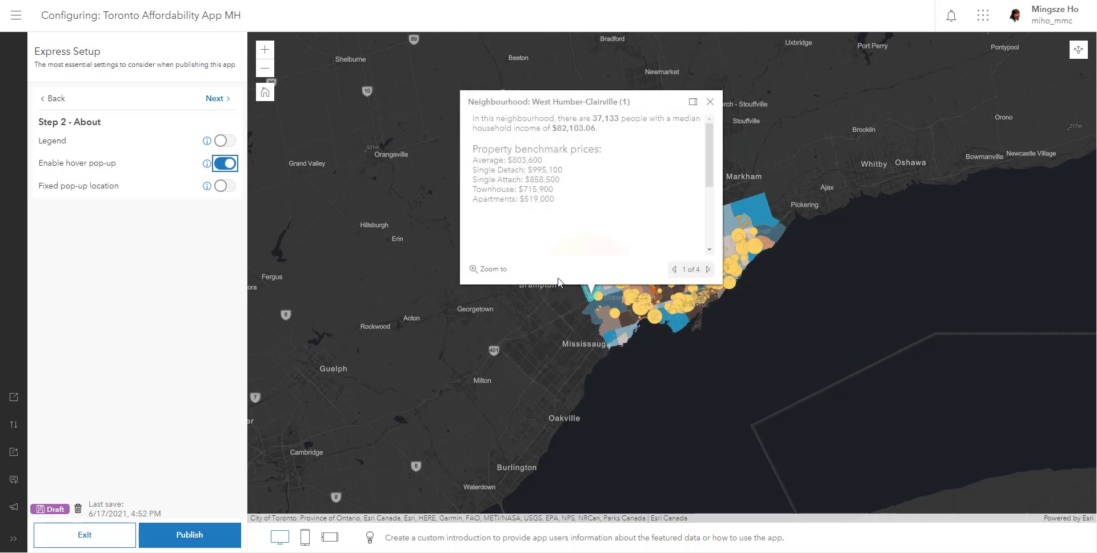
left_click(219, 98)
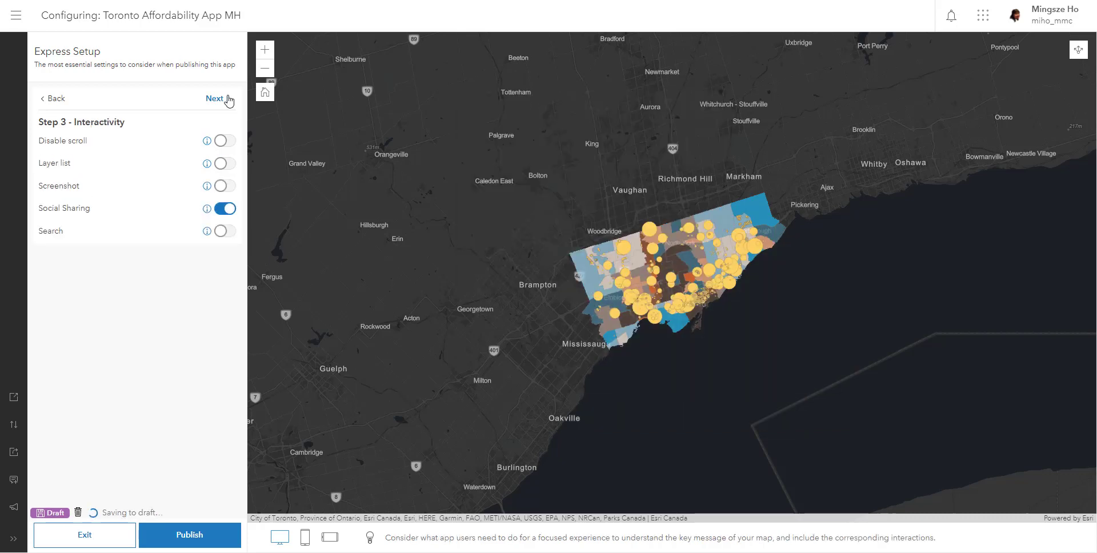
Try the Layer list option by viewing the map's layers, disable it again, and toggle Social Sharing off and back on
left_click(226, 165)
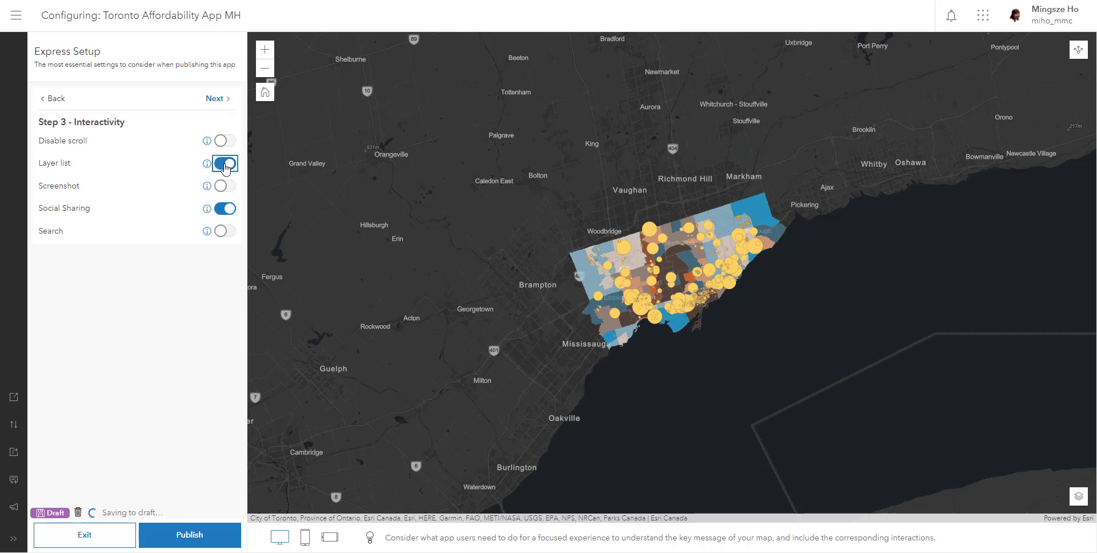
left_click(1078, 496)
scroll(980, 464, "down", 1)
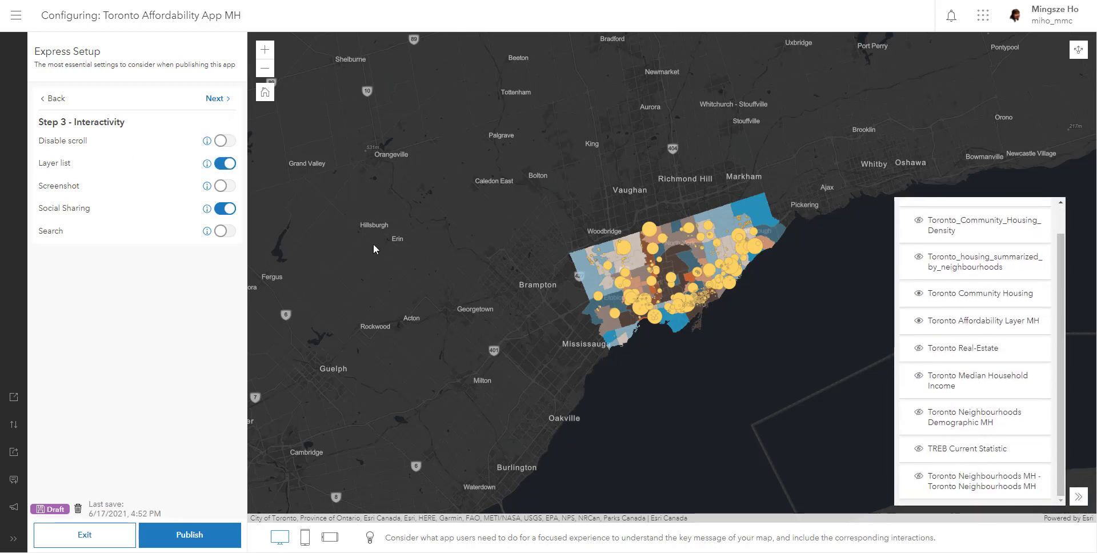
left_click(226, 167)
left_click(225, 208)
left_click(225, 209)
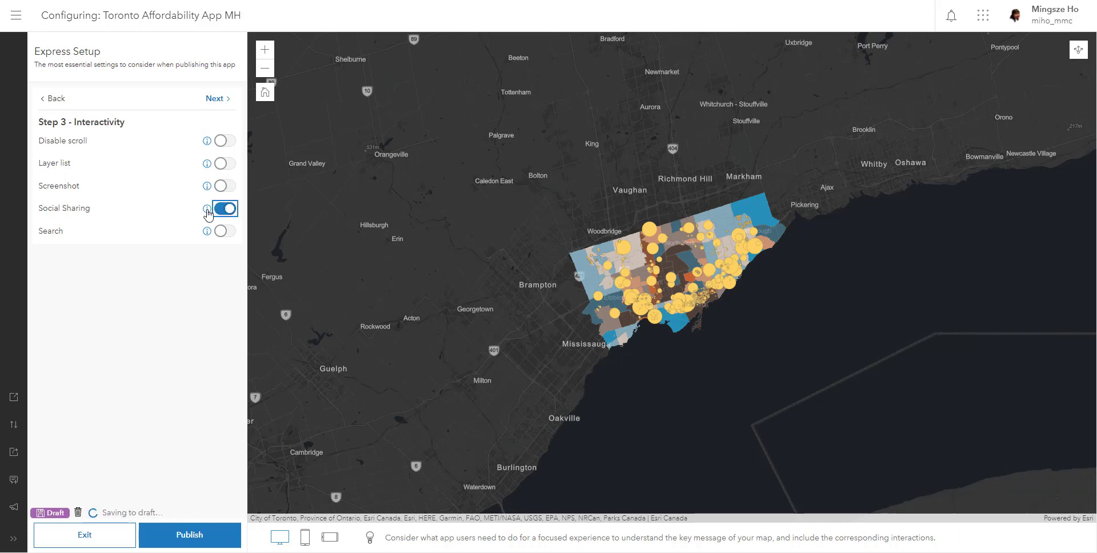
In the Theme & Layout step, move Social Sharing to the Top Left group between Zoom controls and Home button
left_click(215, 98)
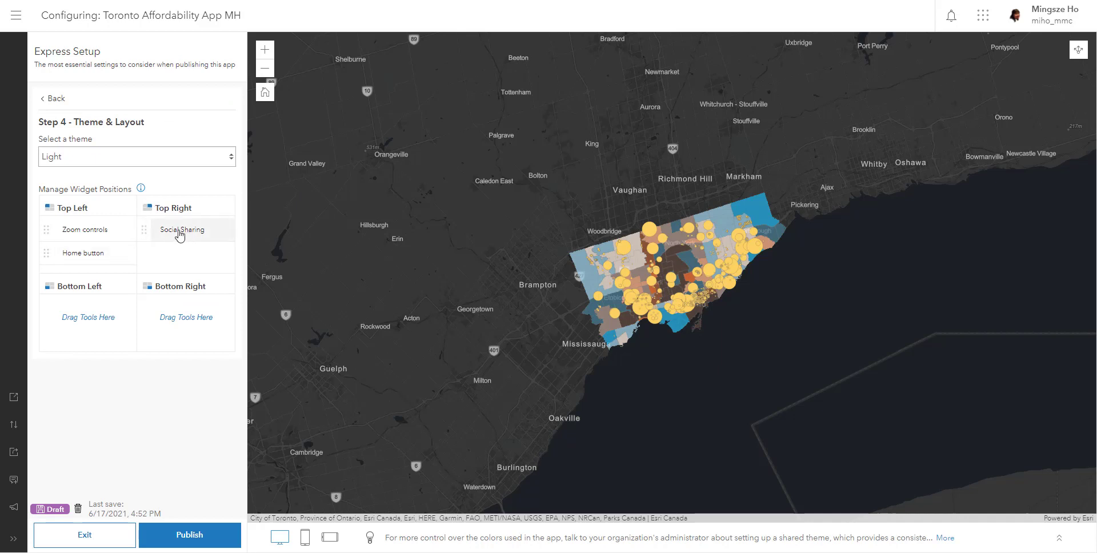
left_click_drag(188, 233, 74, 273)
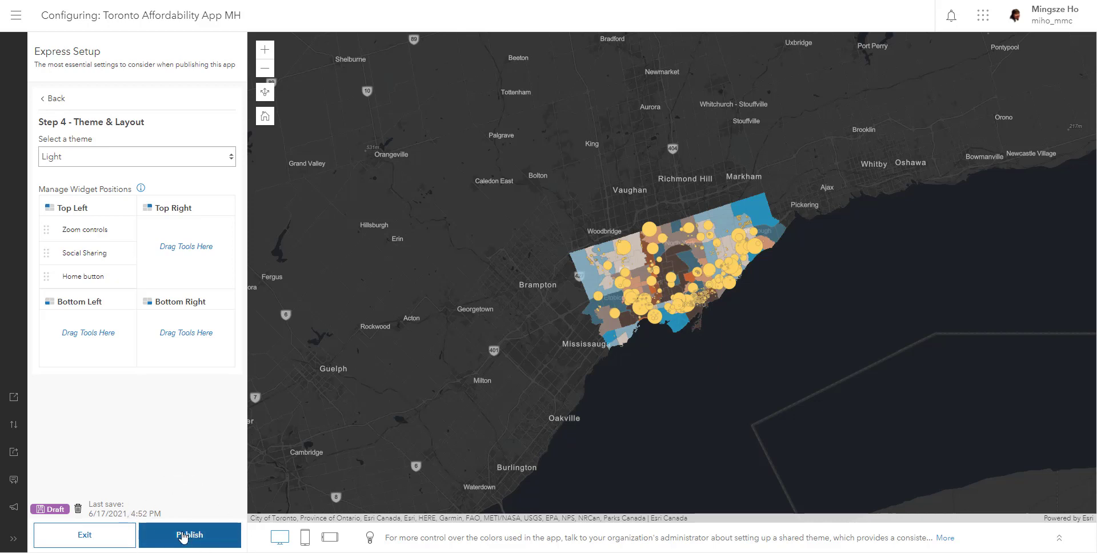
Switch to the Full Setup and read the help for the map's accessibility description
left_click(10, 540)
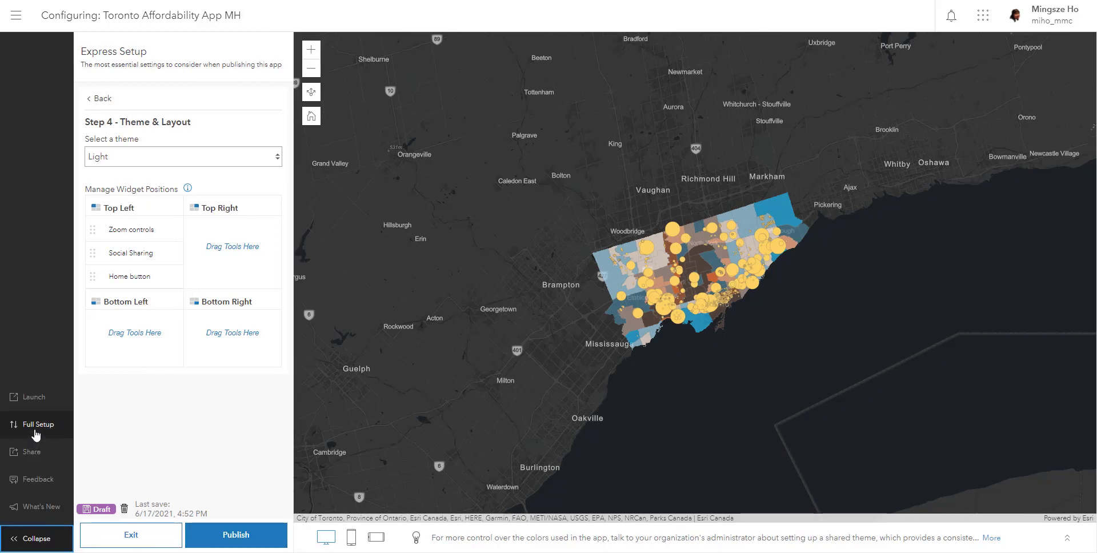
left_click(36, 428)
left_click(672, 324)
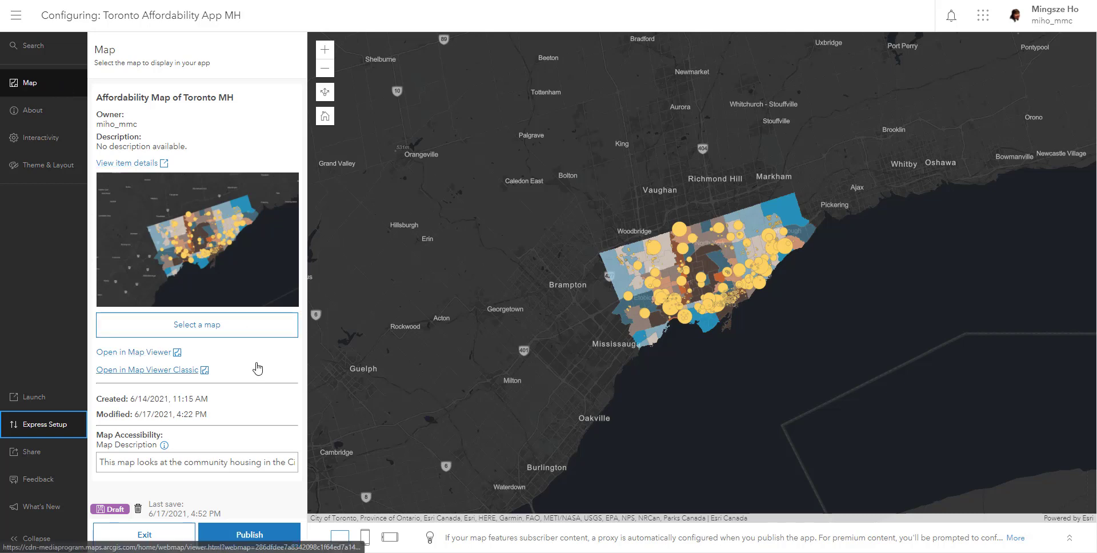
left_click(165, 445)
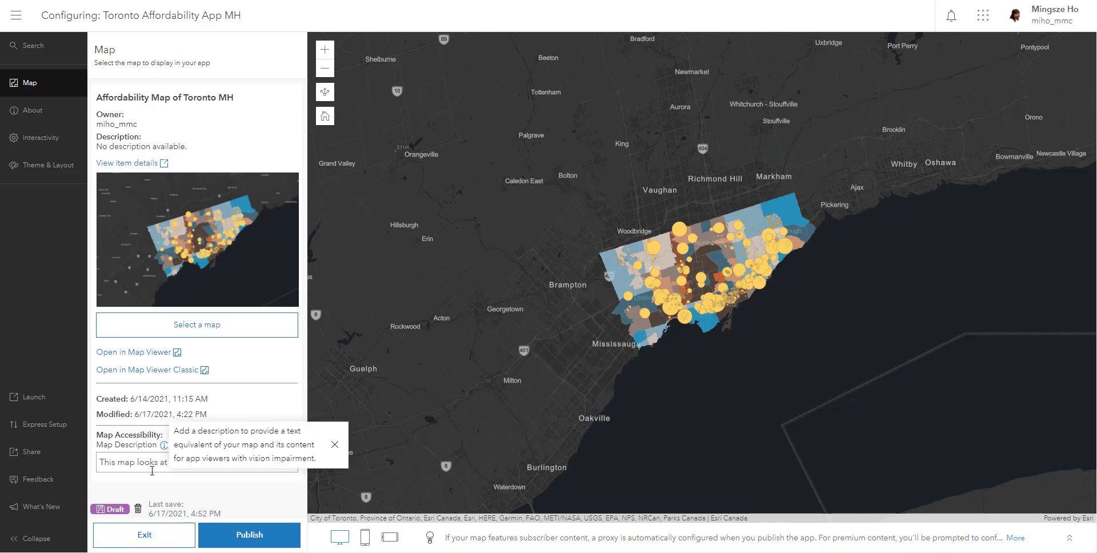
left_click(153, 469)
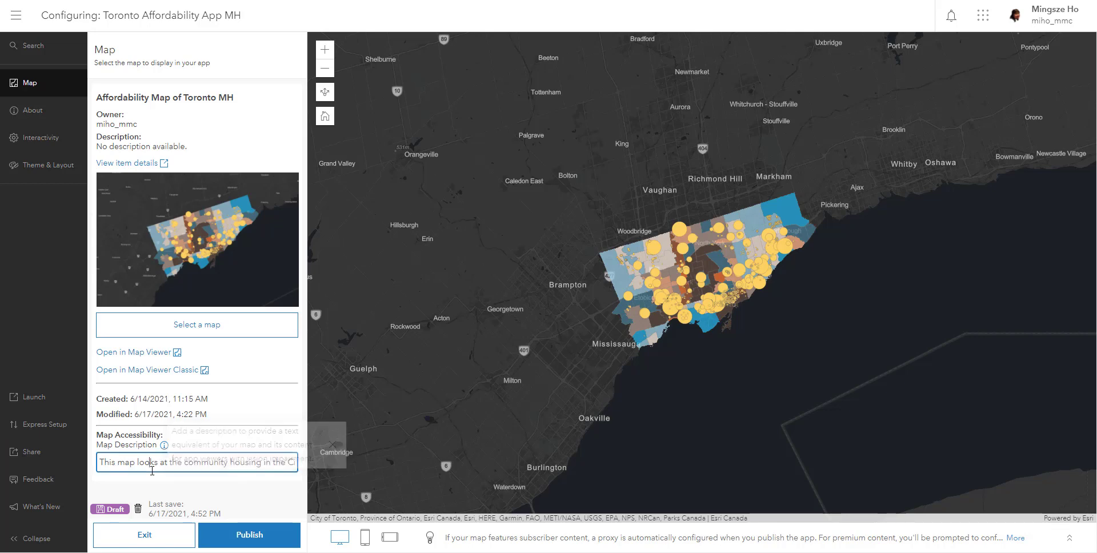
Try the introduction panel in the About section's App Details and switch it off again
left_click(32, 110)
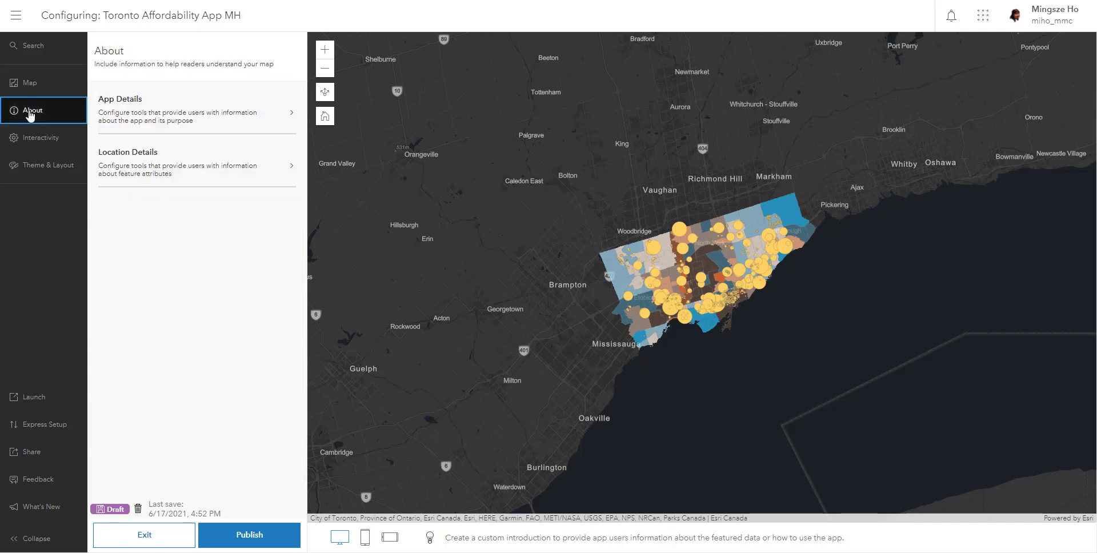
left_click(137, 116)
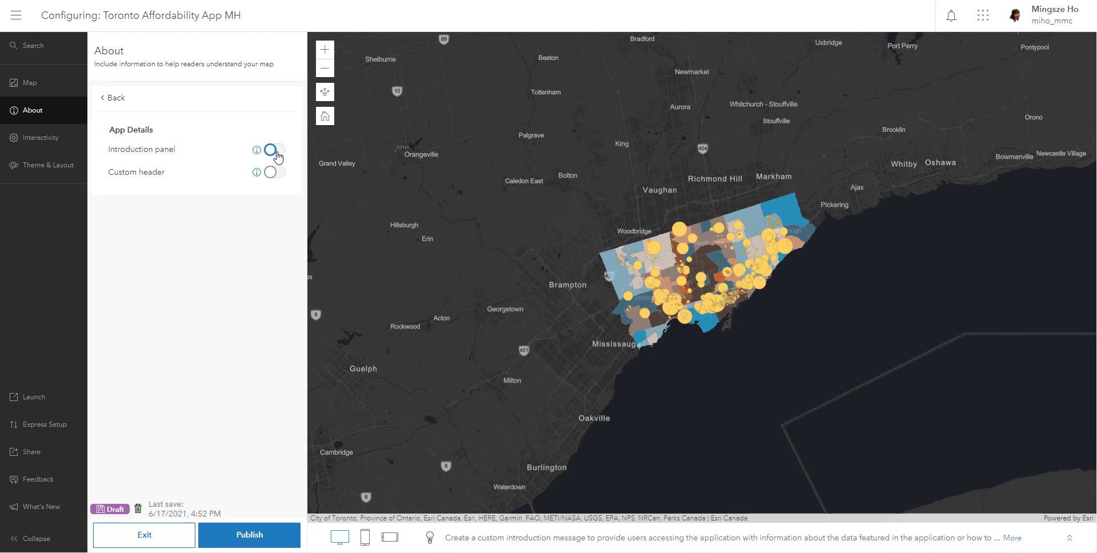
left_click(274, 150)
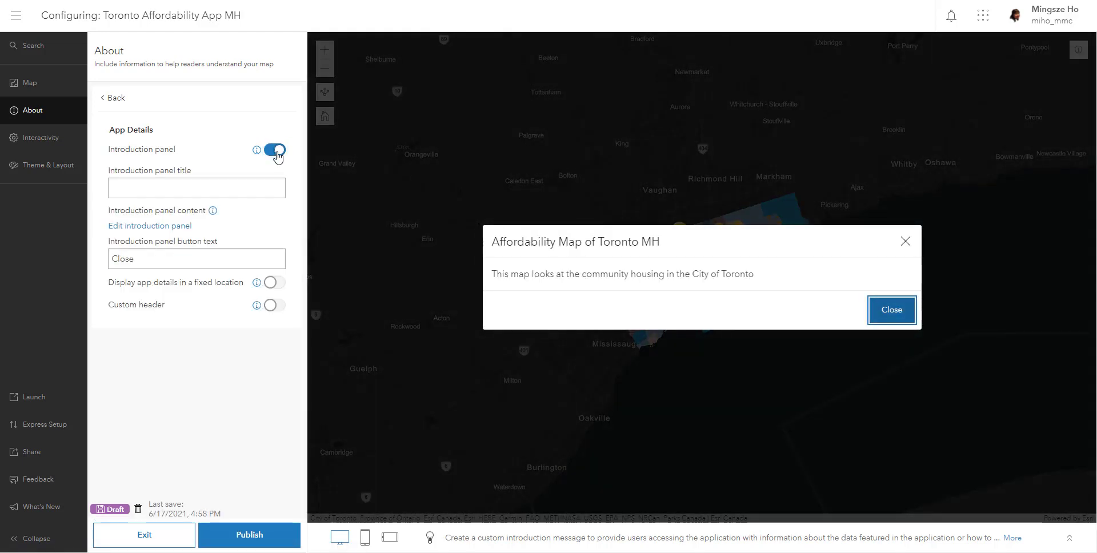
left_click(275, 150)
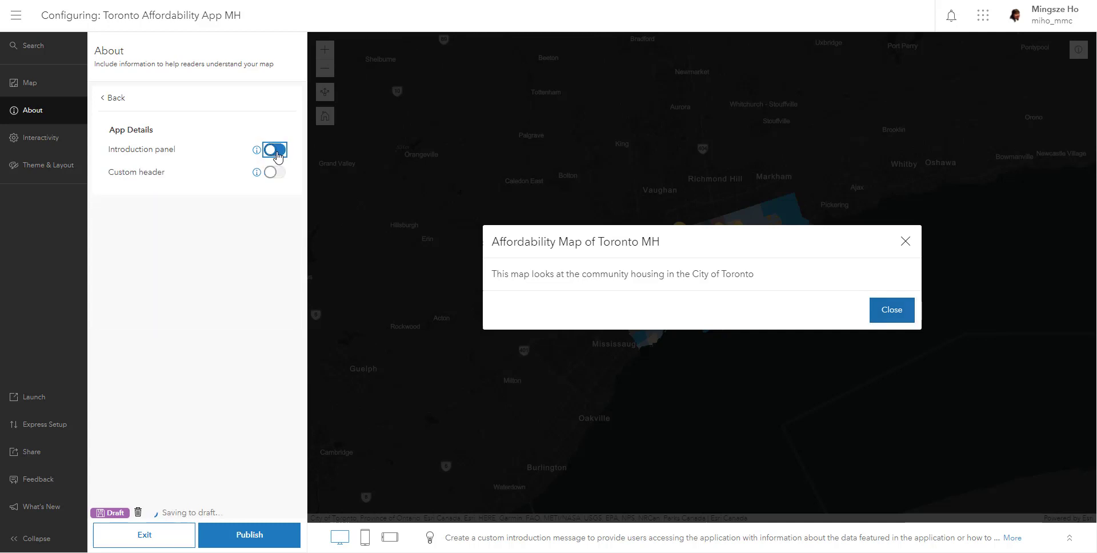
Try the custom header with the introduction message closed, and disable the header again
left_click(275, 172)
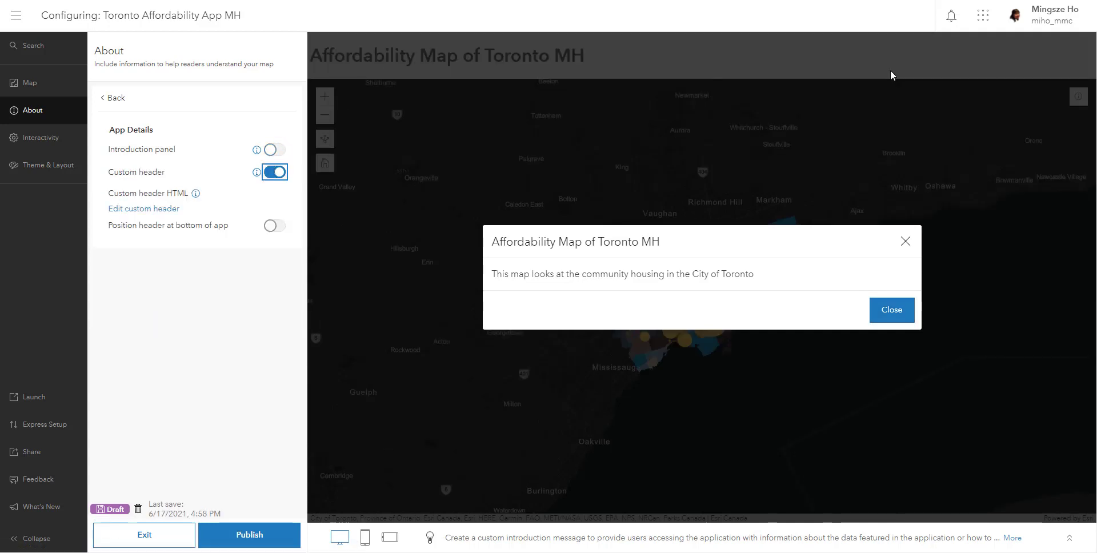
left_click(903, 241)
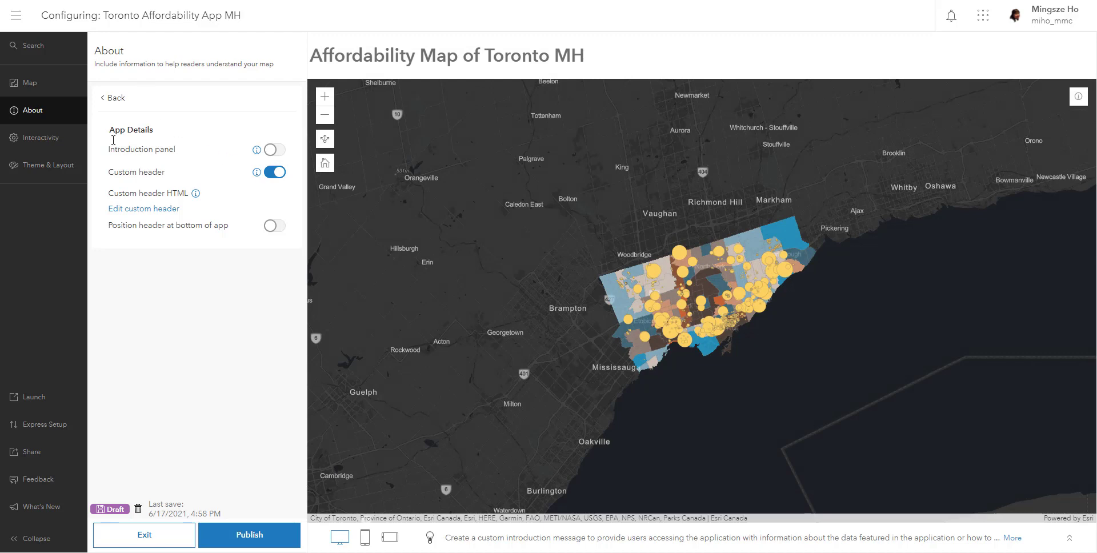
left_click(122, 97)
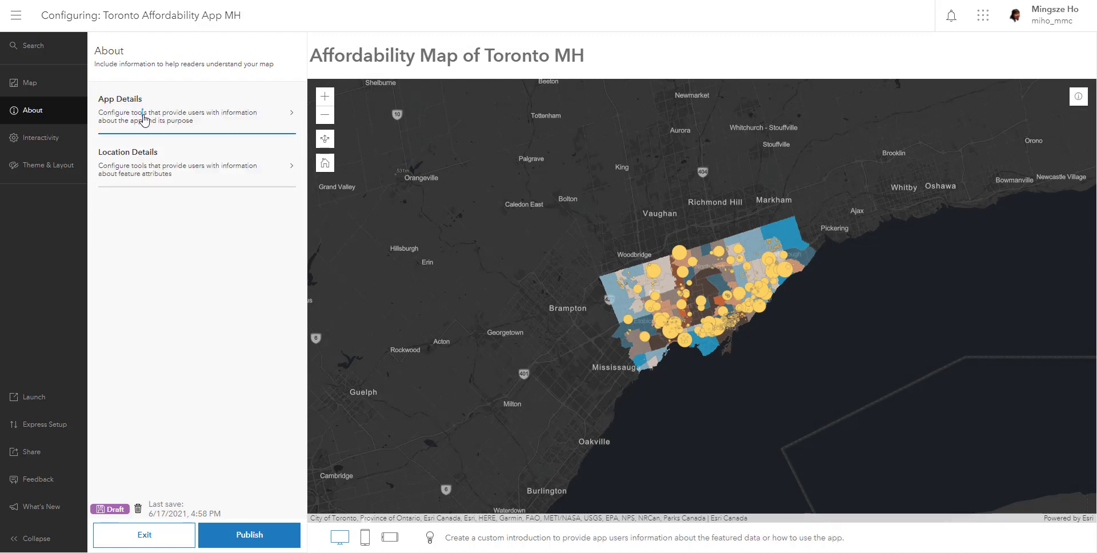
left_click(140, 111)
left_click(274, 172)
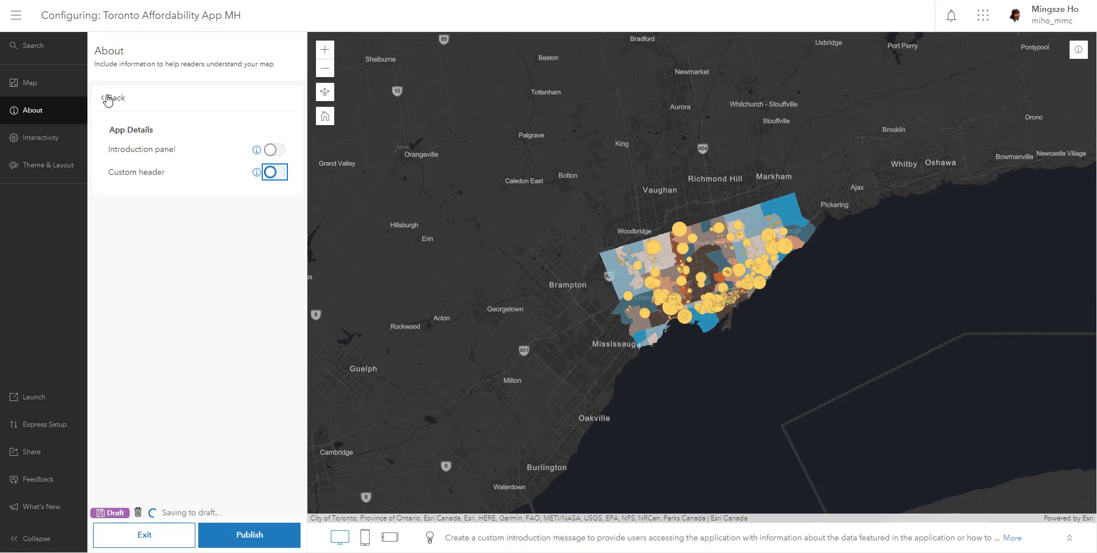
Enable the legend in Location Details and look through it in the app preview
left_click(109, 98)
left_click(145, 169)
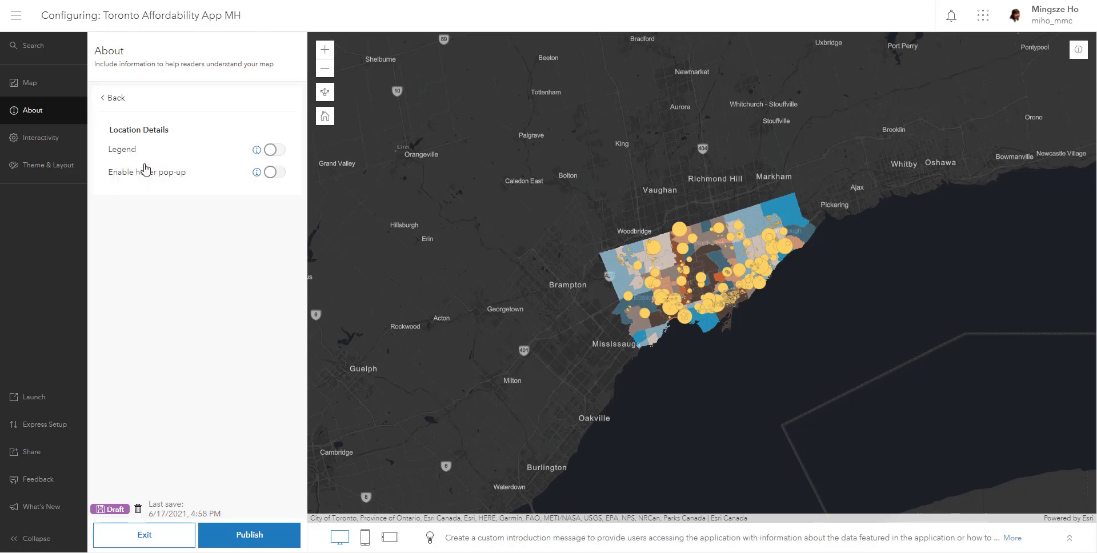
left_click(274, 150)
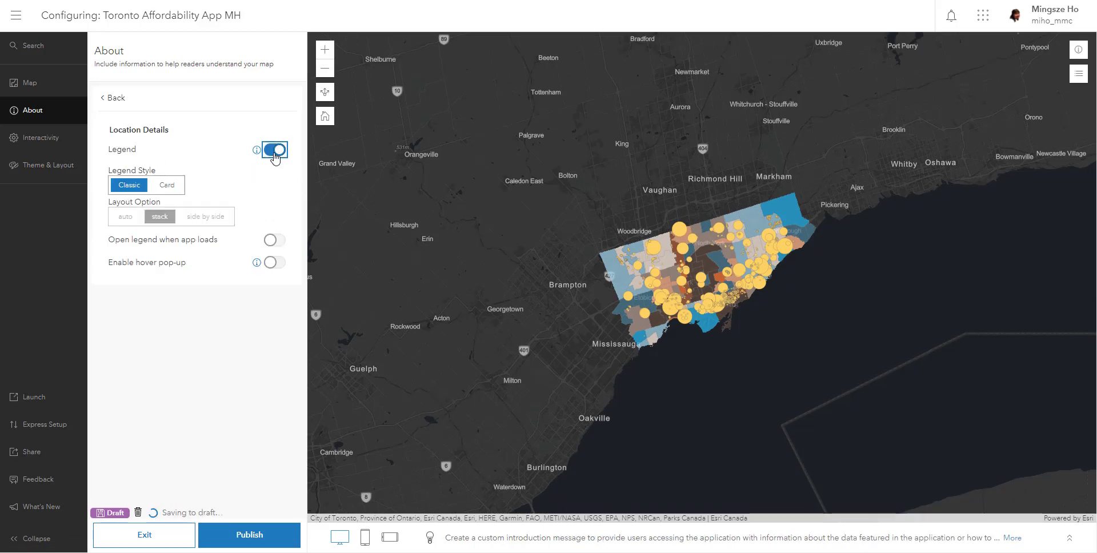
left_click(1079, 74)
scroll(979, 169, "down", 1)
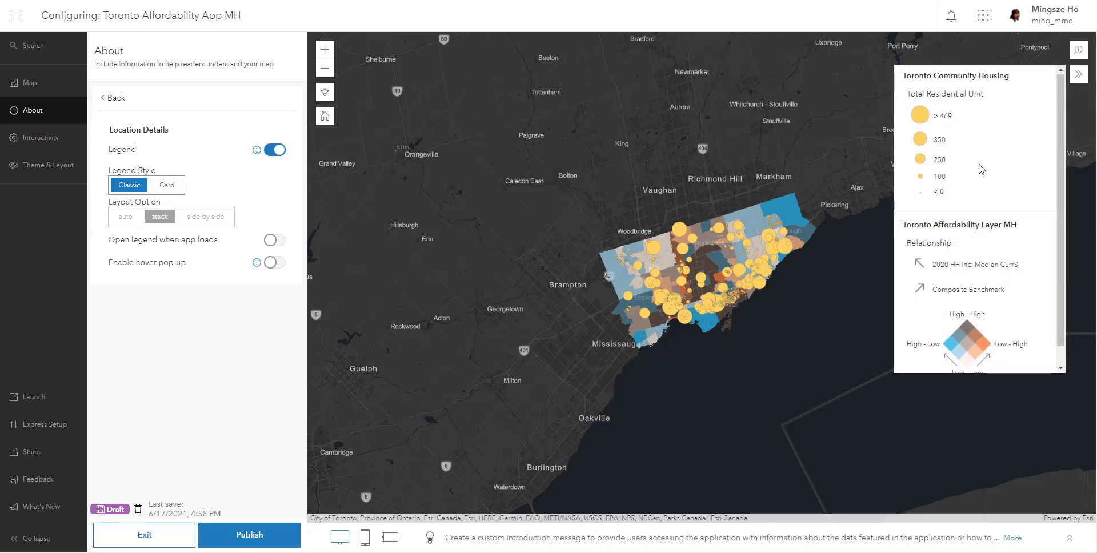
Set the legend style to Card, page through its cards in the preview and collapse the legend
left_click(170, 186)
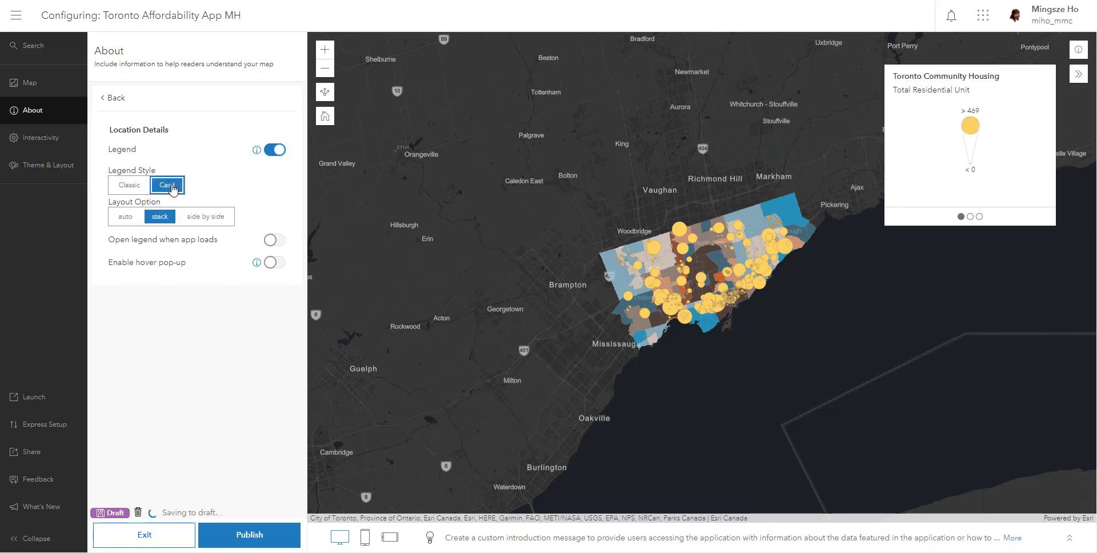
left_click(970, 217)
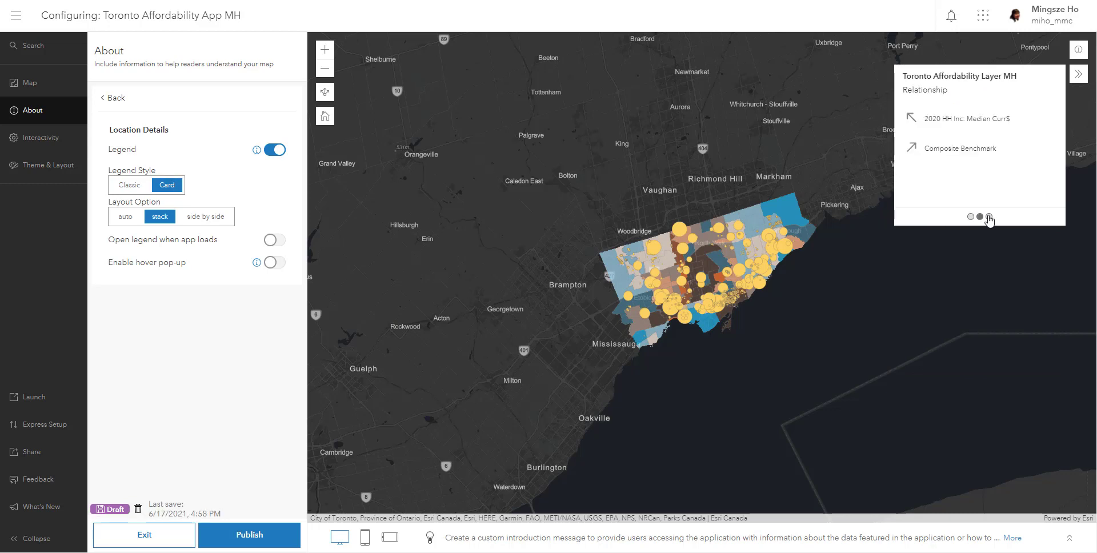
left_click(989, 216)
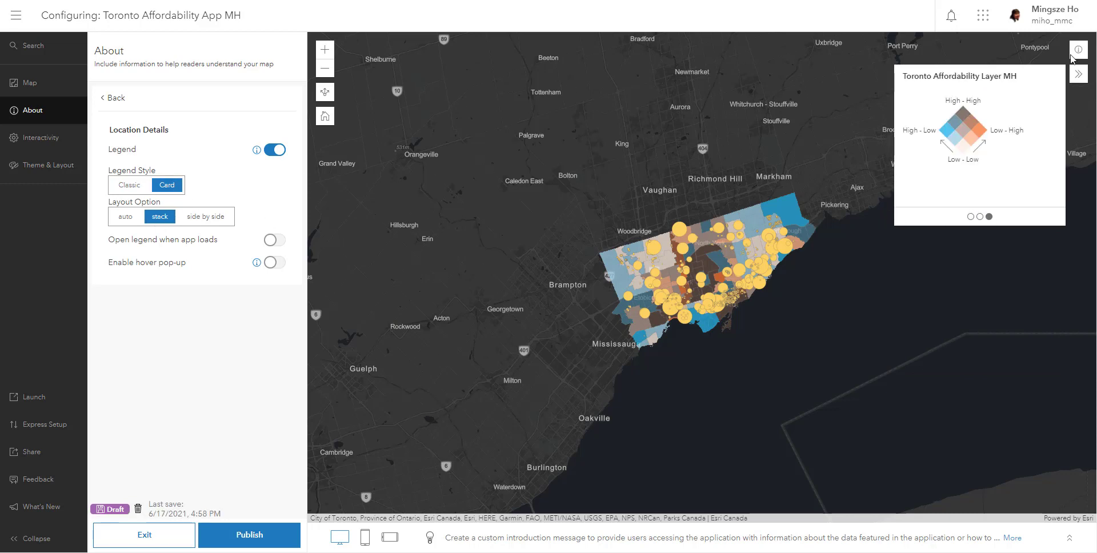
left_click(1077, 76)
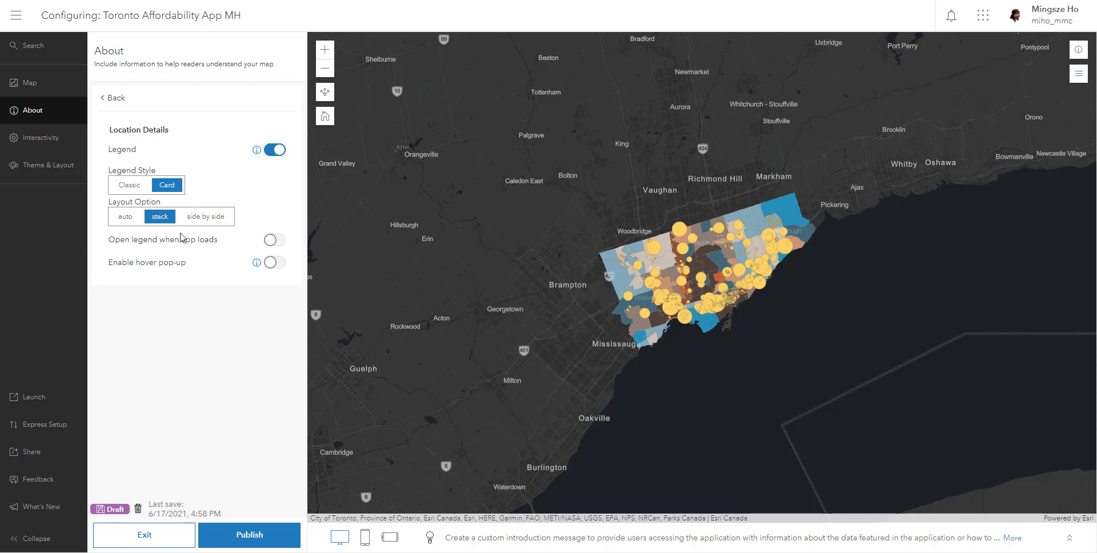
In the Explore/Navigate interactivity settings, try the Full screen option and turn it back off, and enable the Scalebar
left_click(117, 100)
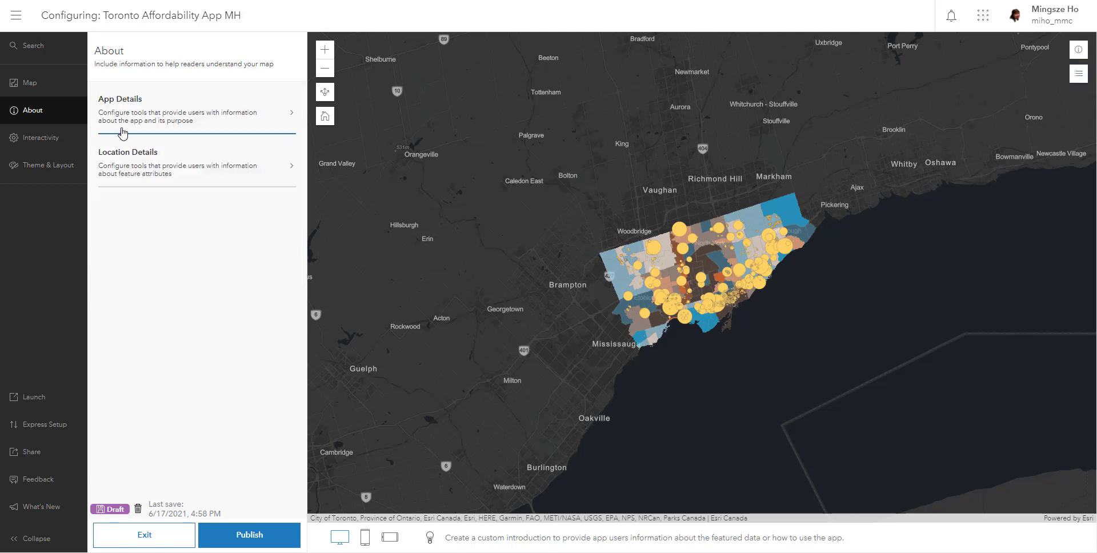
left_click(102, 155)
left_click(68, 147)
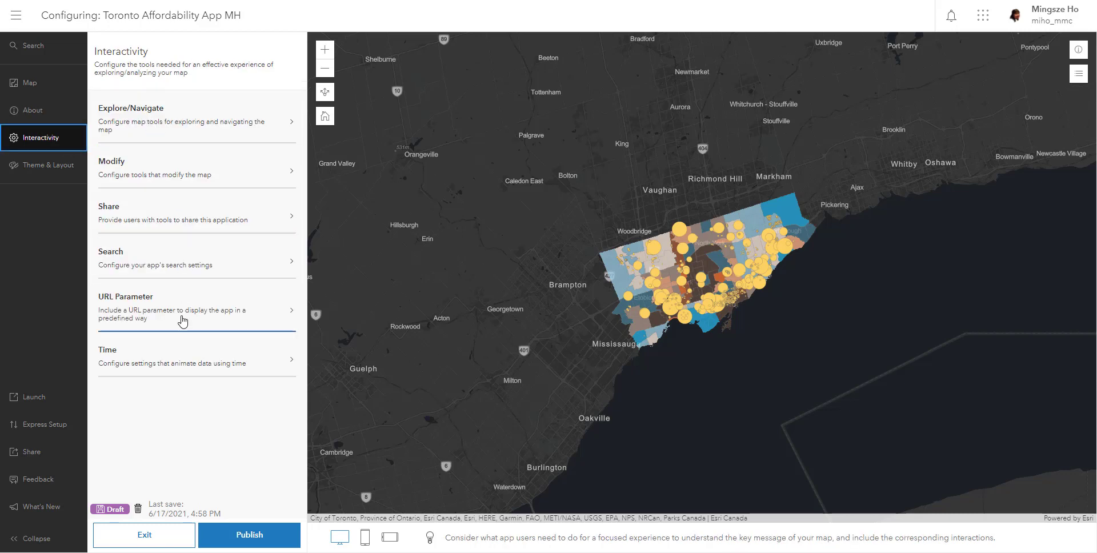
left_click(214, 113)
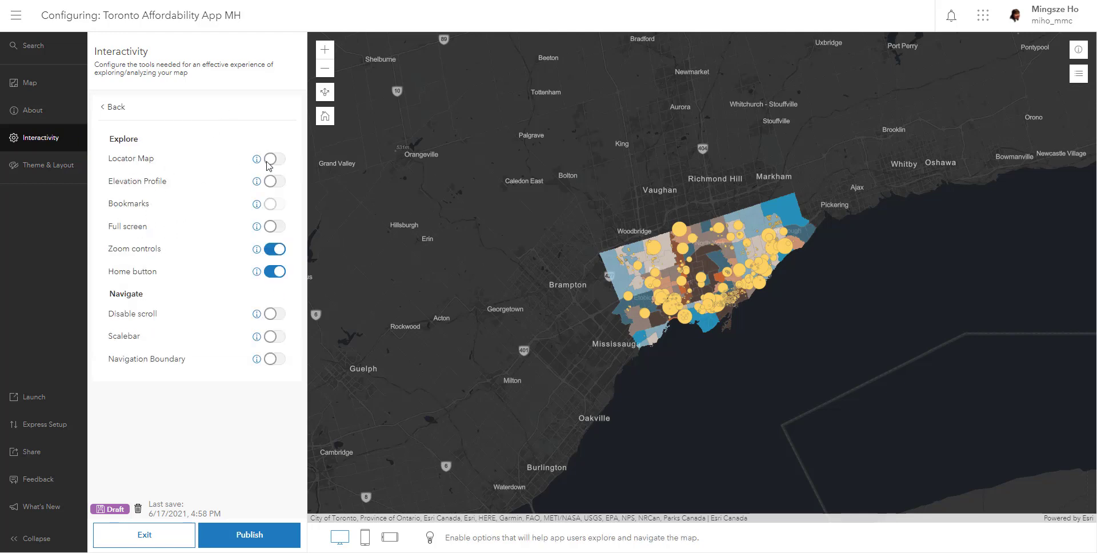
left_click(278, 228)
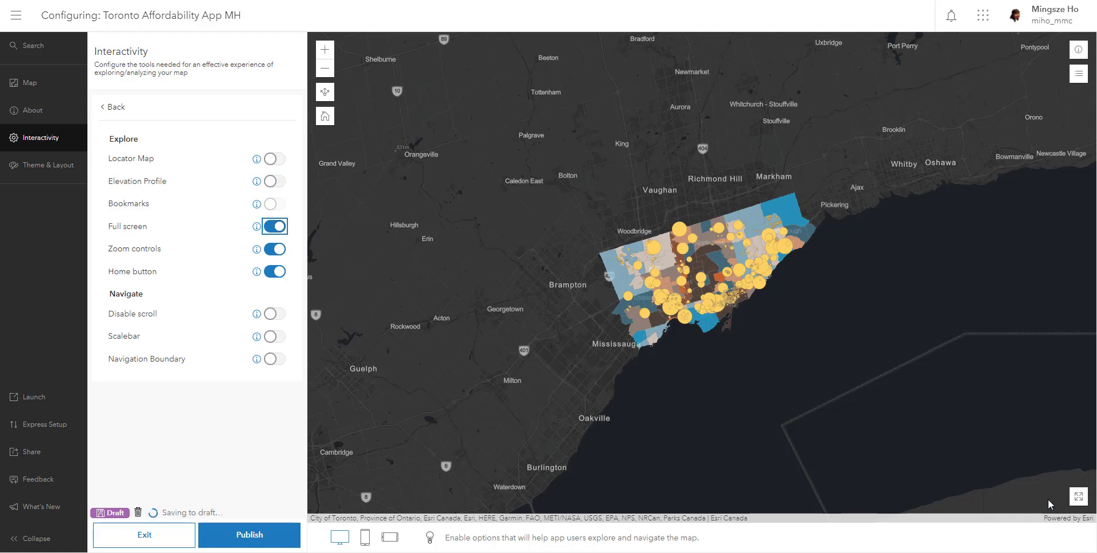
left_click(273, 227)
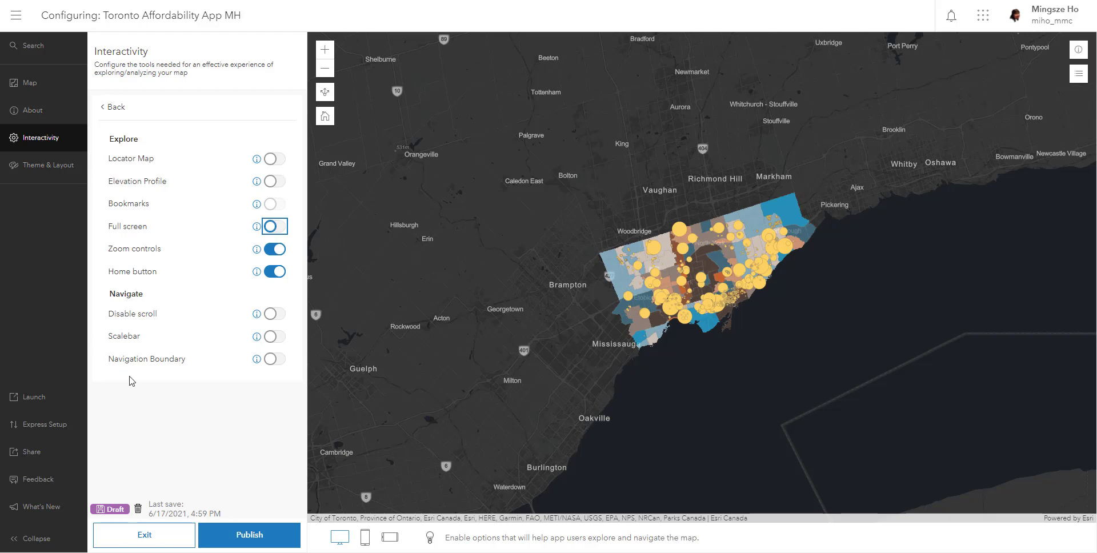
left_click(273, 339)
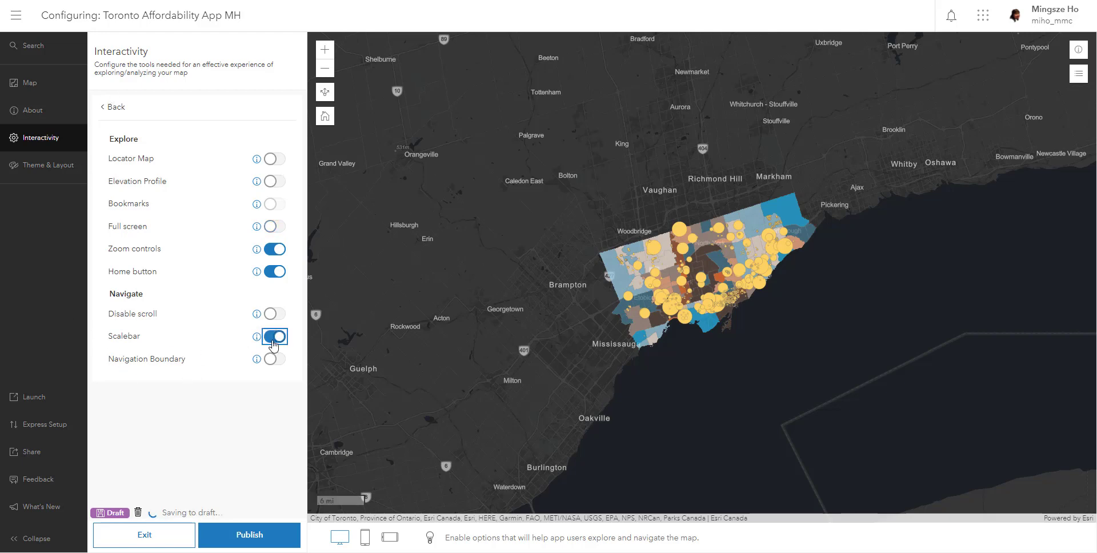
Disable the Scalebar, and try the Navigation Boundary option before turning it back off
left_click(273, 339)
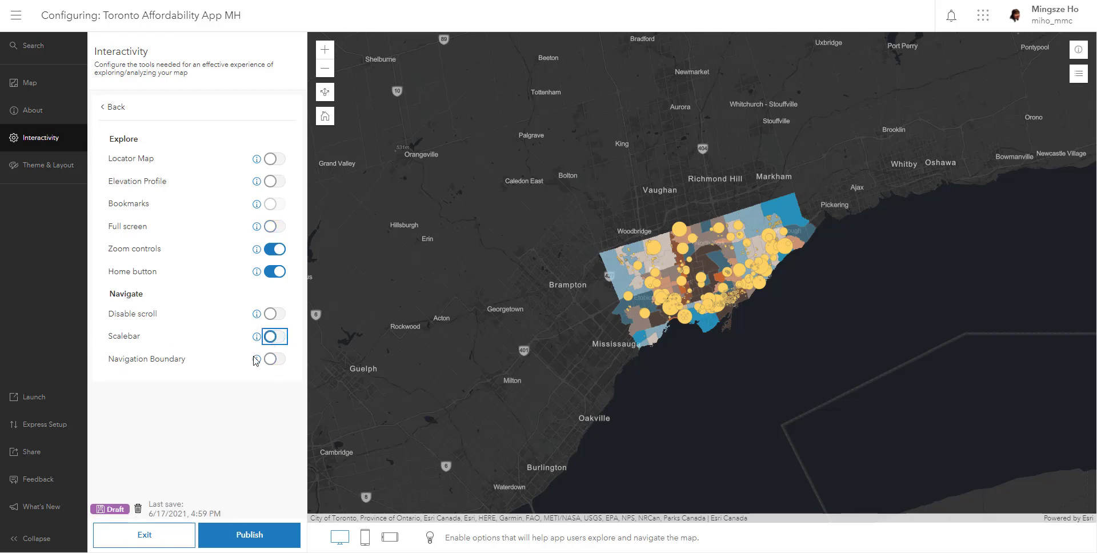
left_click(276, 360)
left_click(277, 360)
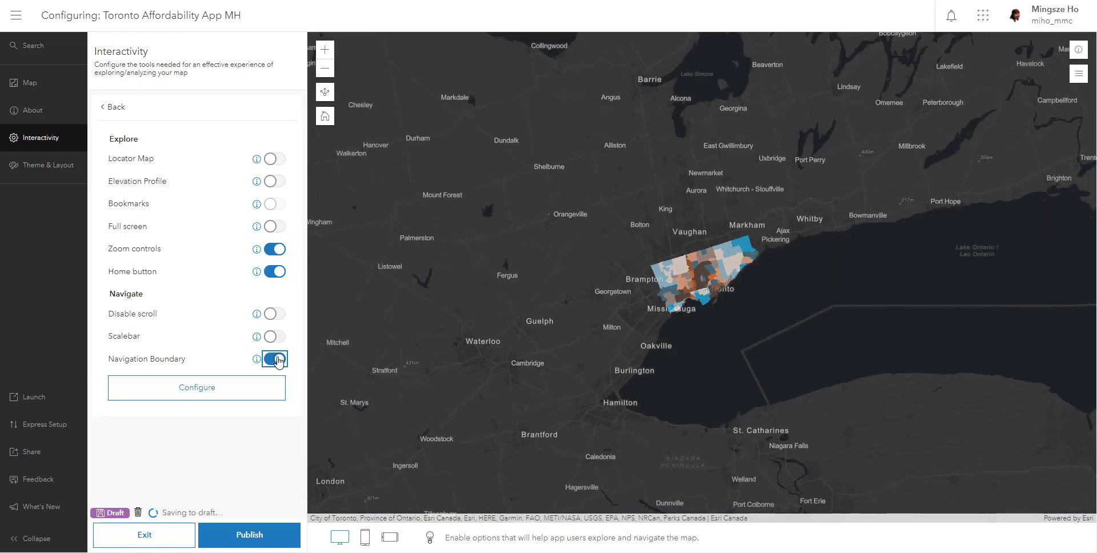
left_click(277, 359)
scroll(448, 340, "up", 2)
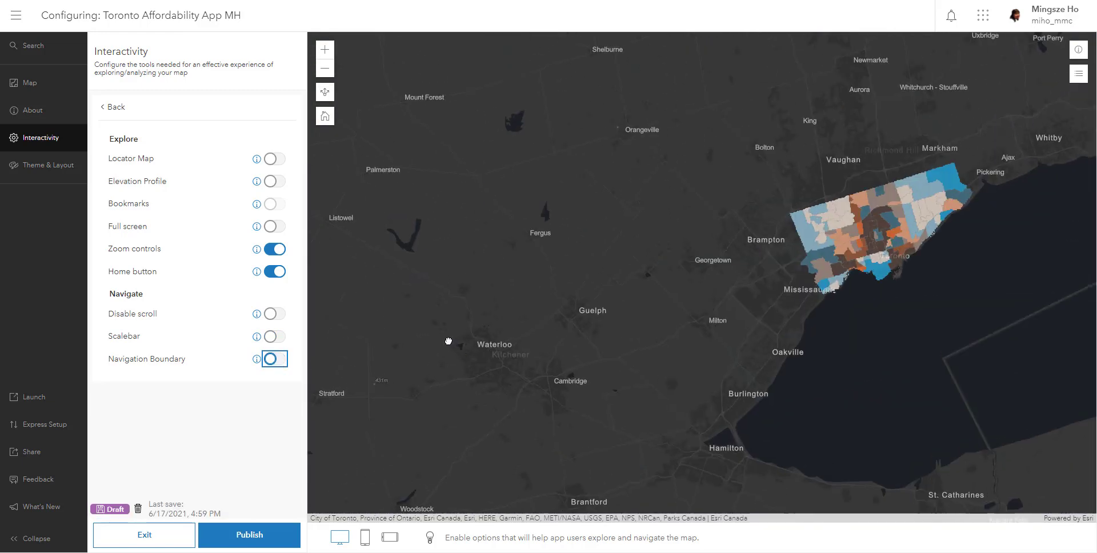
left_click_drag(819, 244, 582, 305)
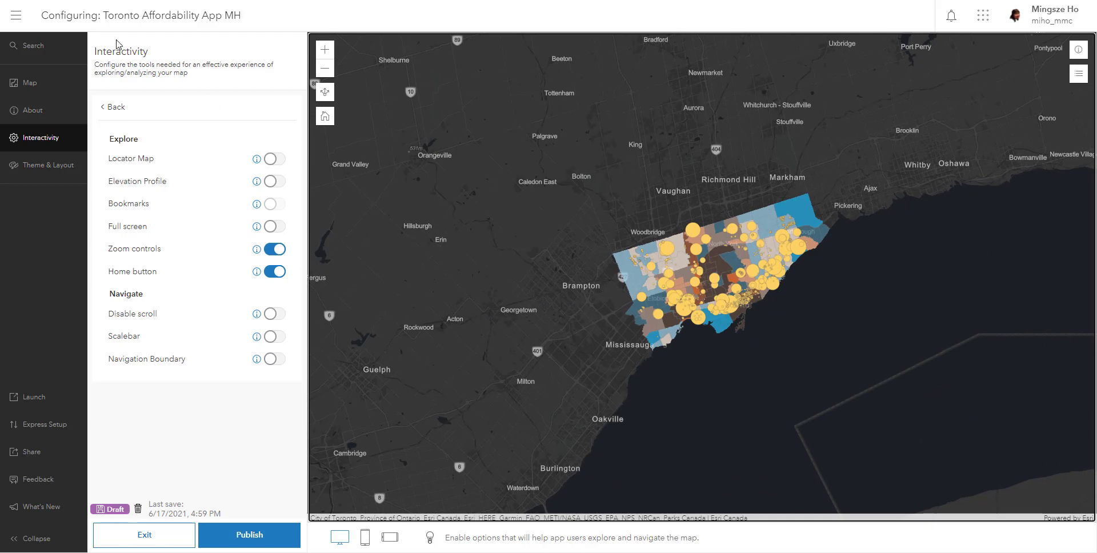
In the Modify interactivity settings, try the Basemap toggle in the app preview and turn it back off
left_click(110, 109)
left_click(206, 164)
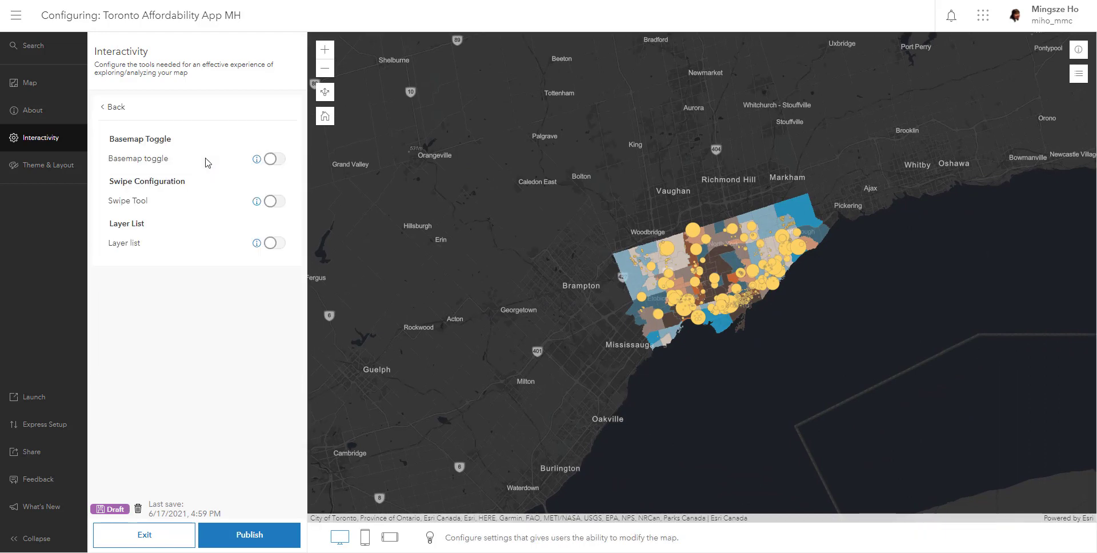
left_click(273, 159)
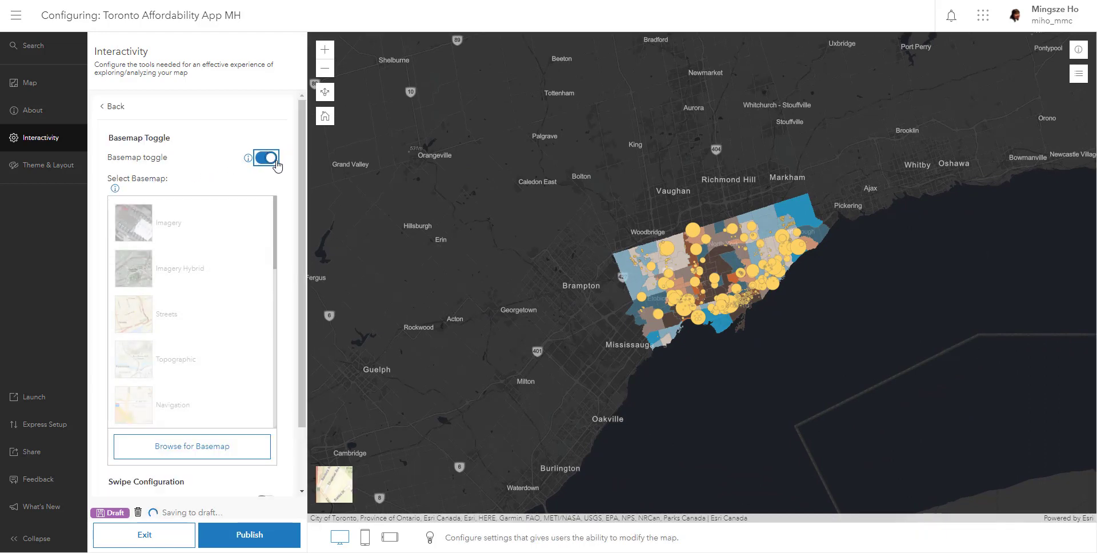
left_click(346, 495)
left_click(346, 494)
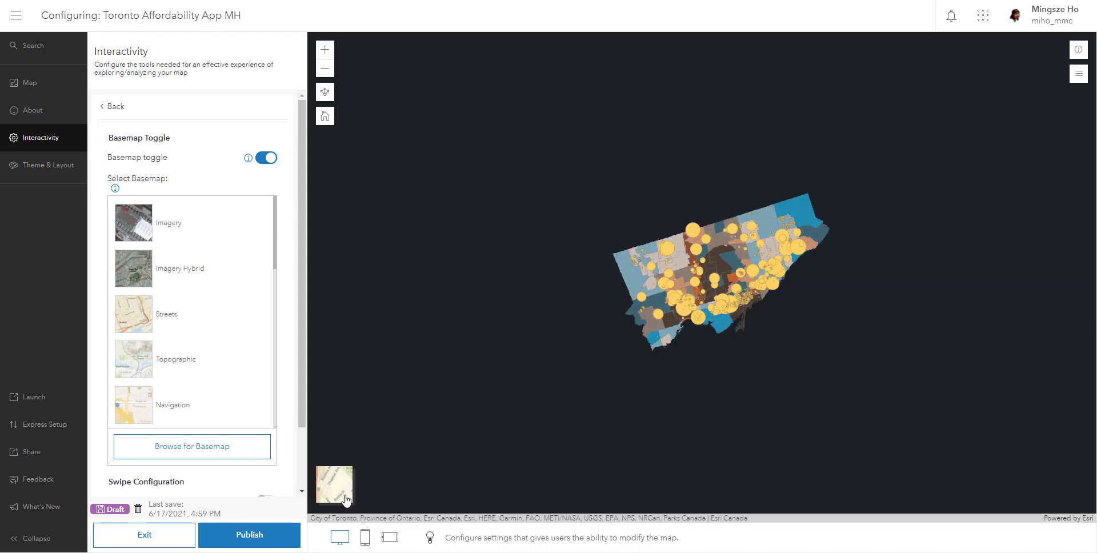
left_click(273, 161)
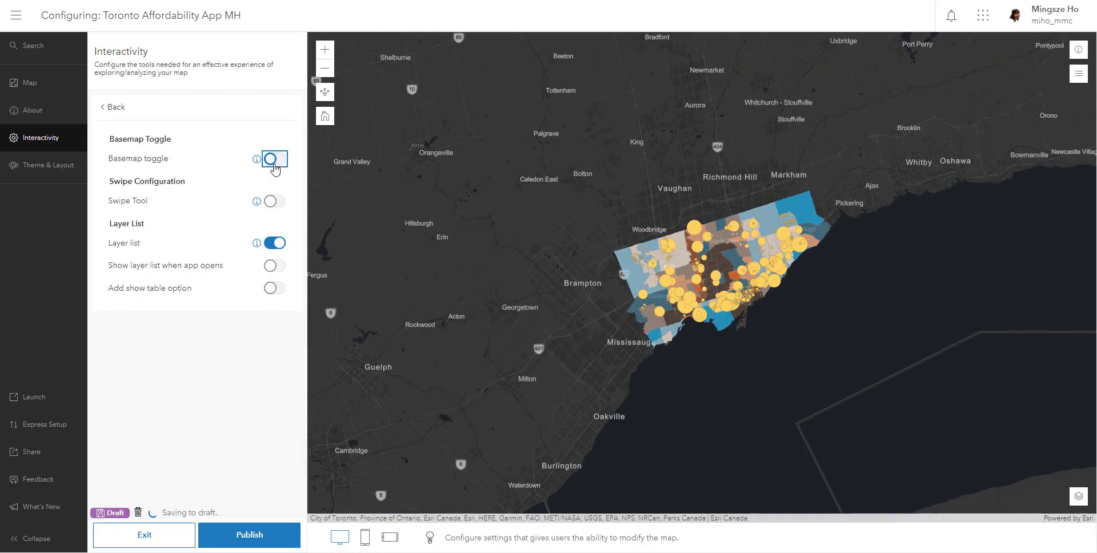
Enable the Swipe Tool and try moving its divider across the Toronto layers in the app preview
left_click(275, 201)
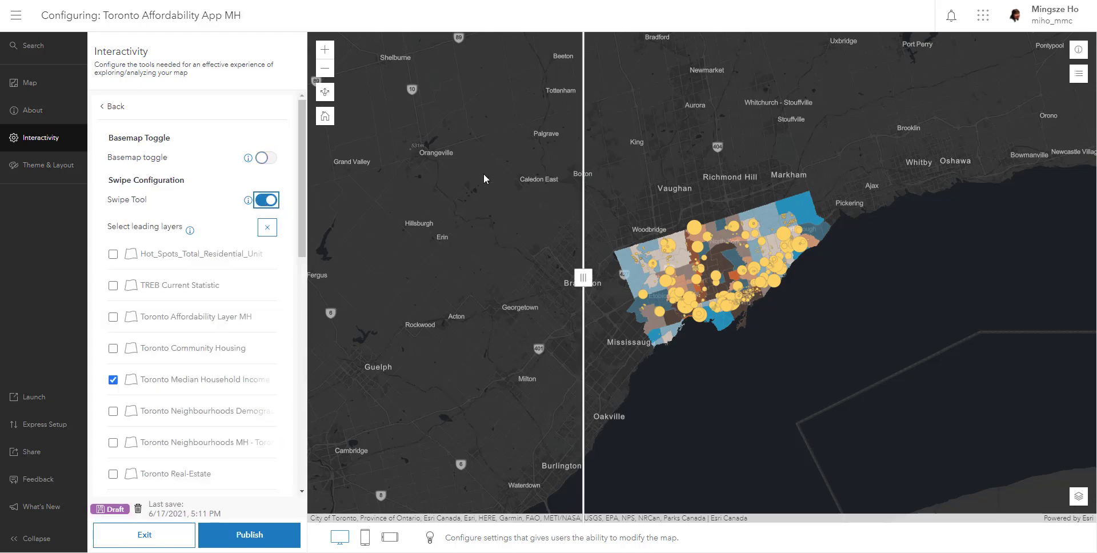
left_click_drag(583, 272, 719, 262)
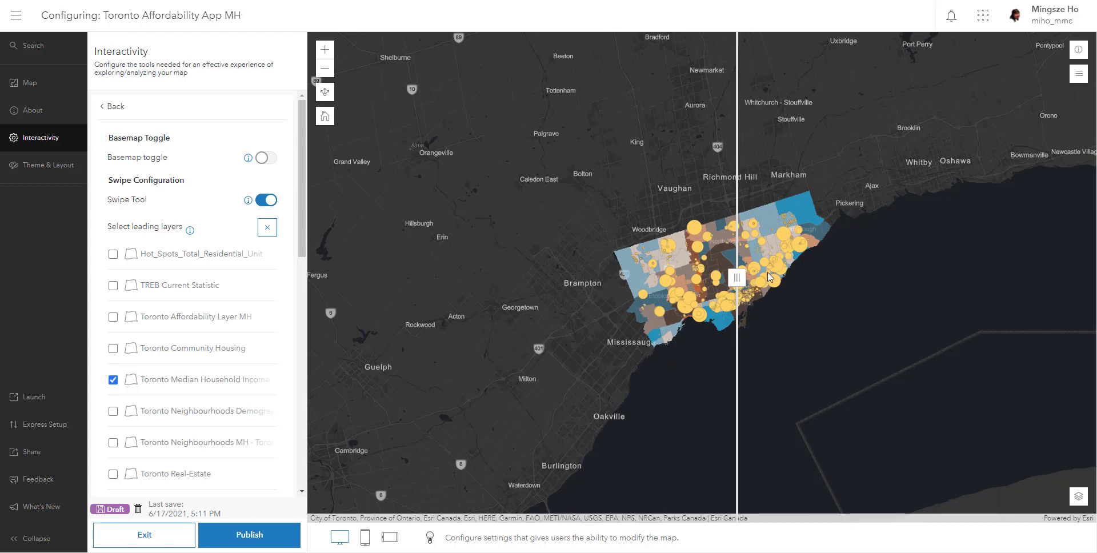
left_click_drag(736, 278, 711, 305)
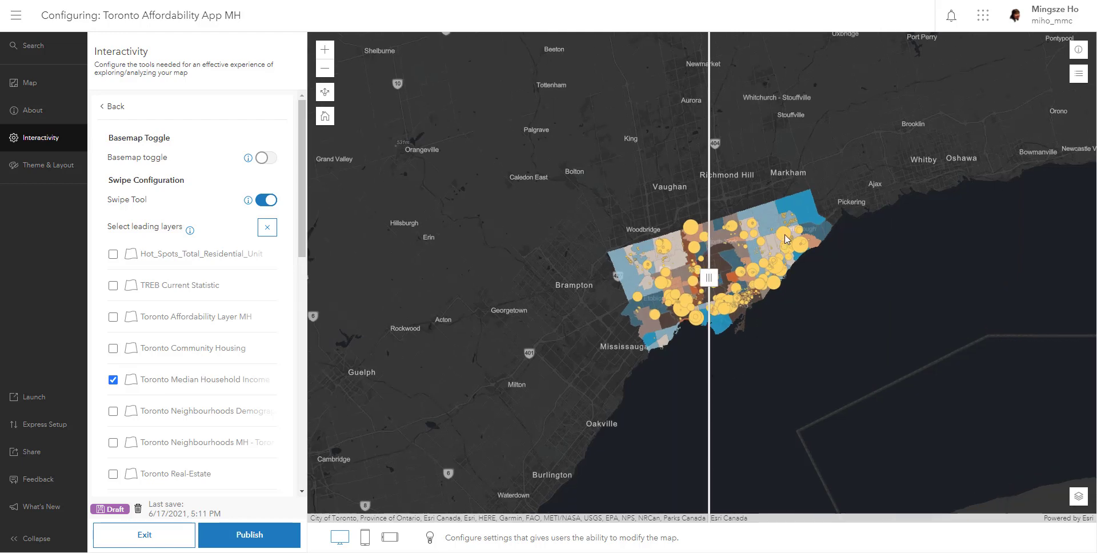
scroll(775, 299, "up", 2)
left_click_drag(816, 277, 814, 288)
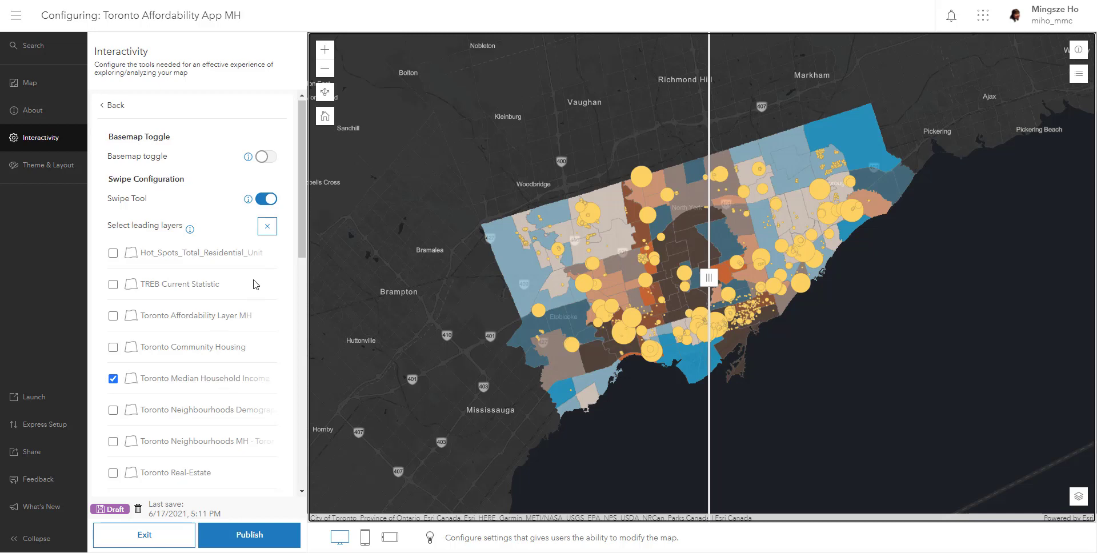
In the preview's layer list, hide Toronto Affordability Layer MH and show the Toronto Median Household Income and Toronto Real-Estate layers
scroll(255, 285, "down", 7)
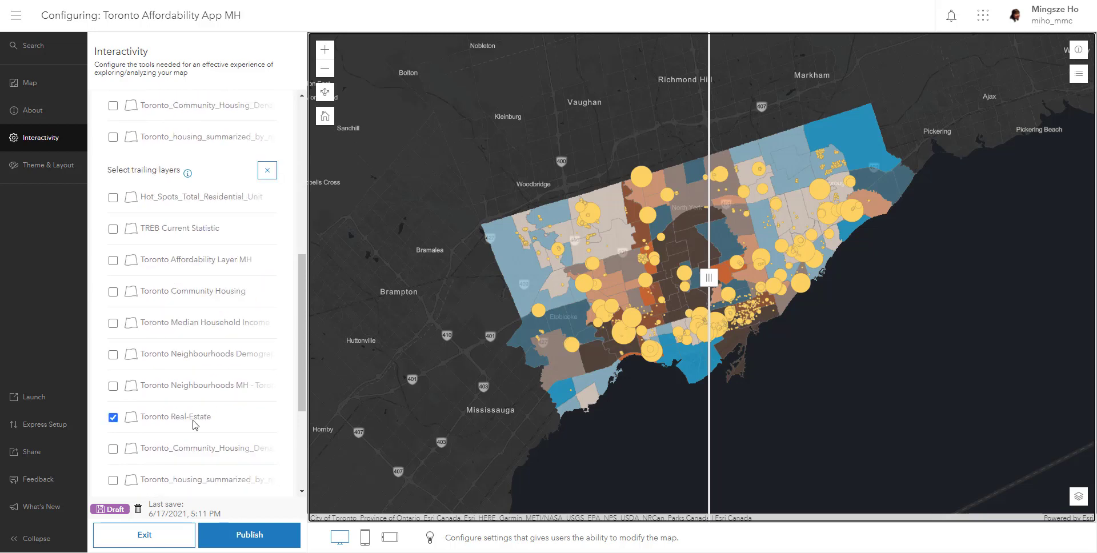
scroll(193, 424, "down", 4)
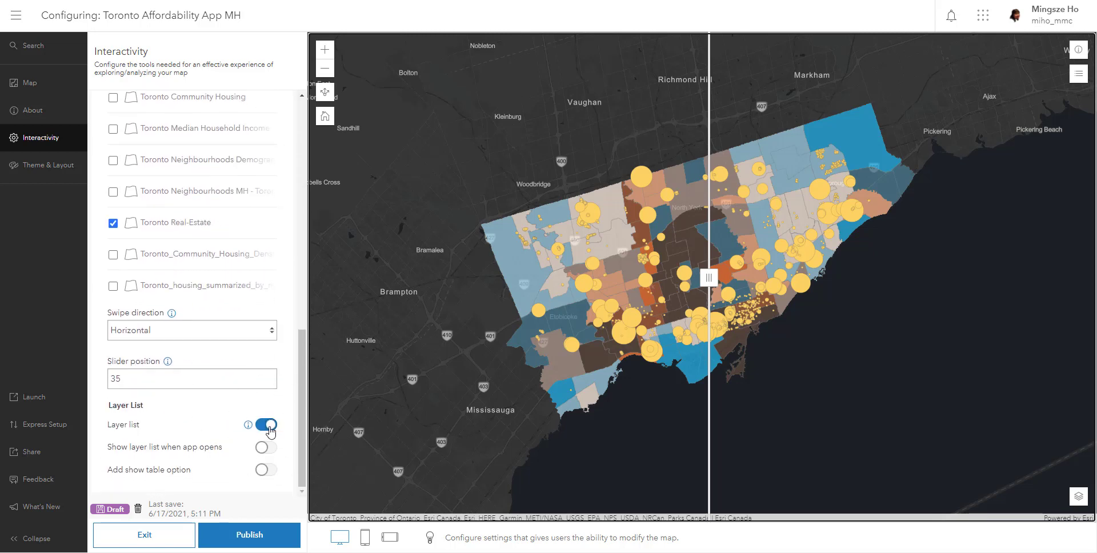
left_click(1077, 495)
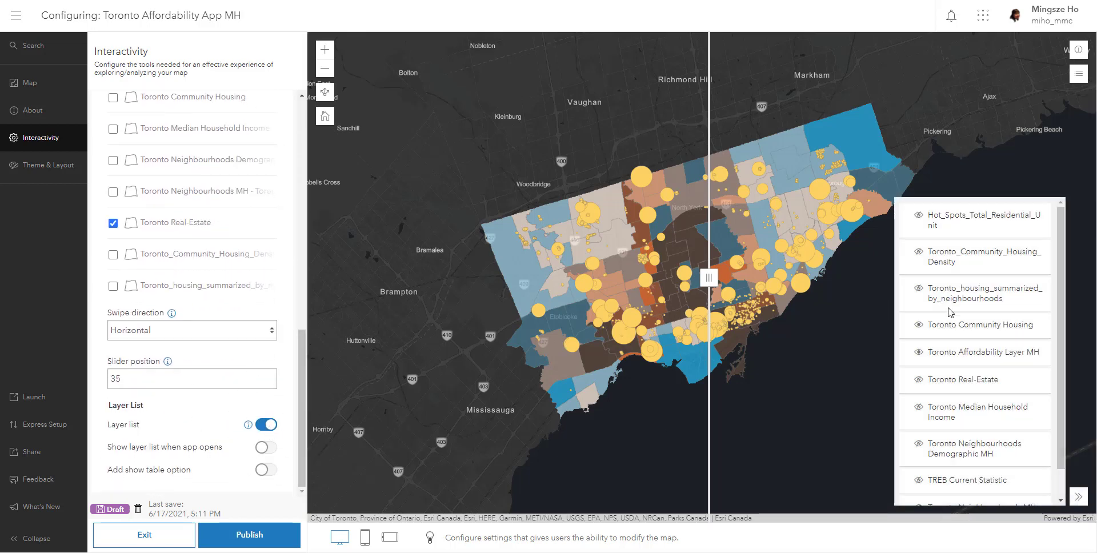
left_click(919, 353)
scroll(918, 366, "down", 1)
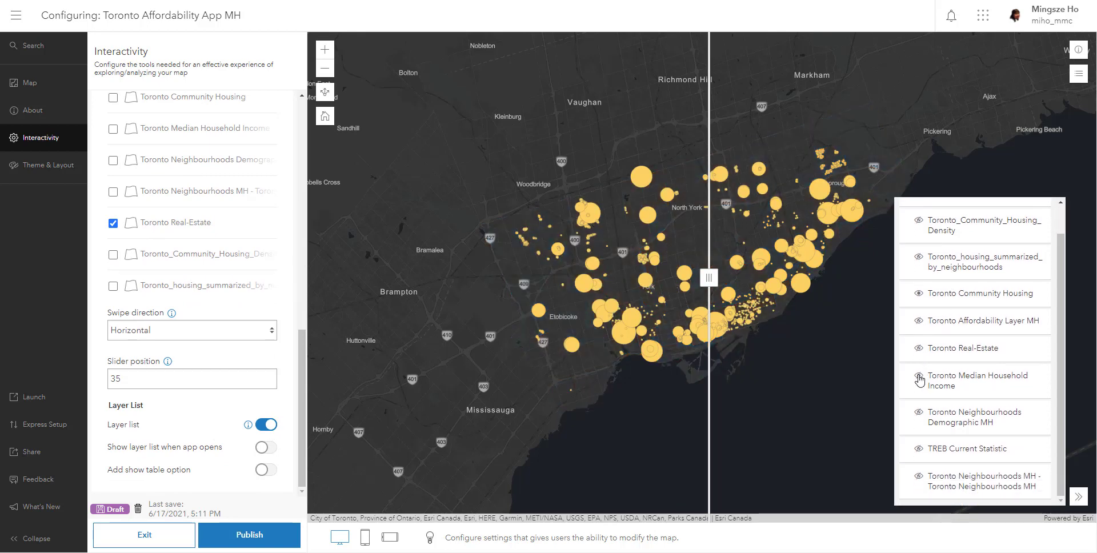
left_click(918, 376)
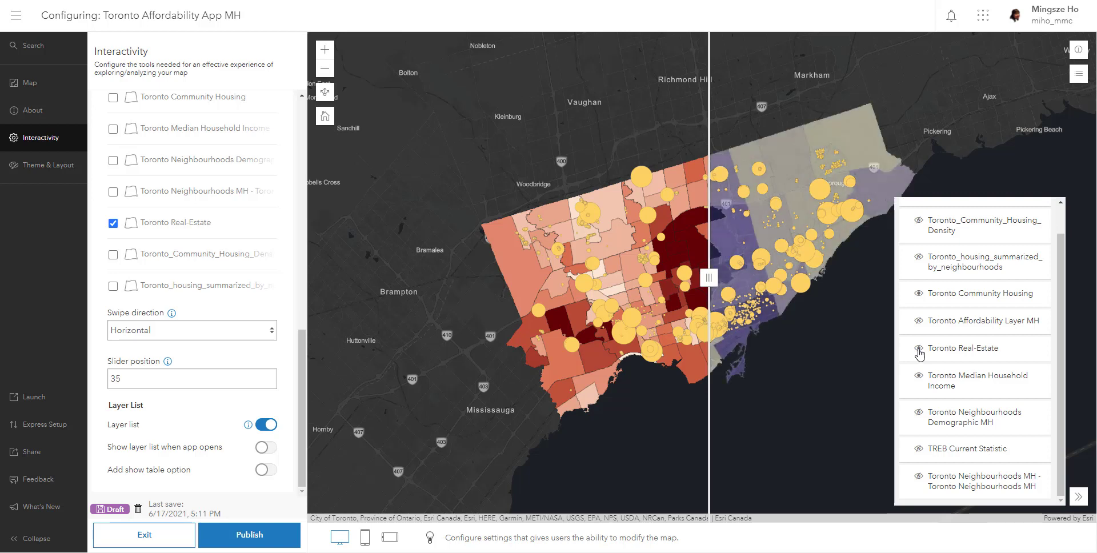
Compare the Toronto Median Household Income and Toronto Real-Estate layers with the swipe divider, and review the swipe layer settings
left_click_drag(710, 281, 740, 309)
mouse_move(732, 256)
left_mouse_down()
mouse_move(942, 256)
mouse_move(446, 299)
mouse_move(929, 257)
mouse_move(558, 283)
mouse_move(727, 269)
mouse_move(717, 262)
left_mouse_up()
scroll(274, 272, "up", 6)
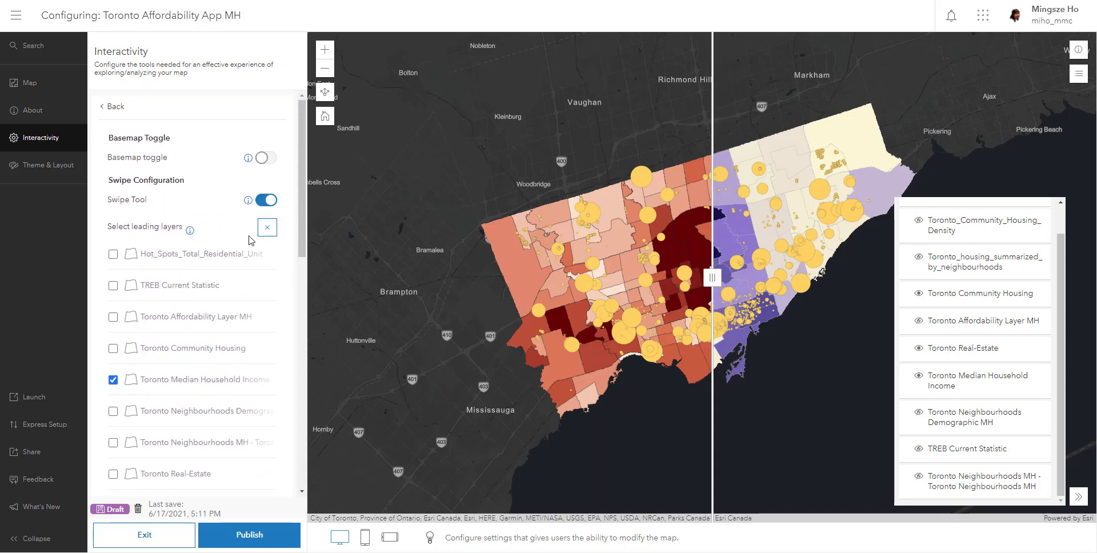
scroll(290, 411, "down", 8)
scroll(290, 412, "down", 3)
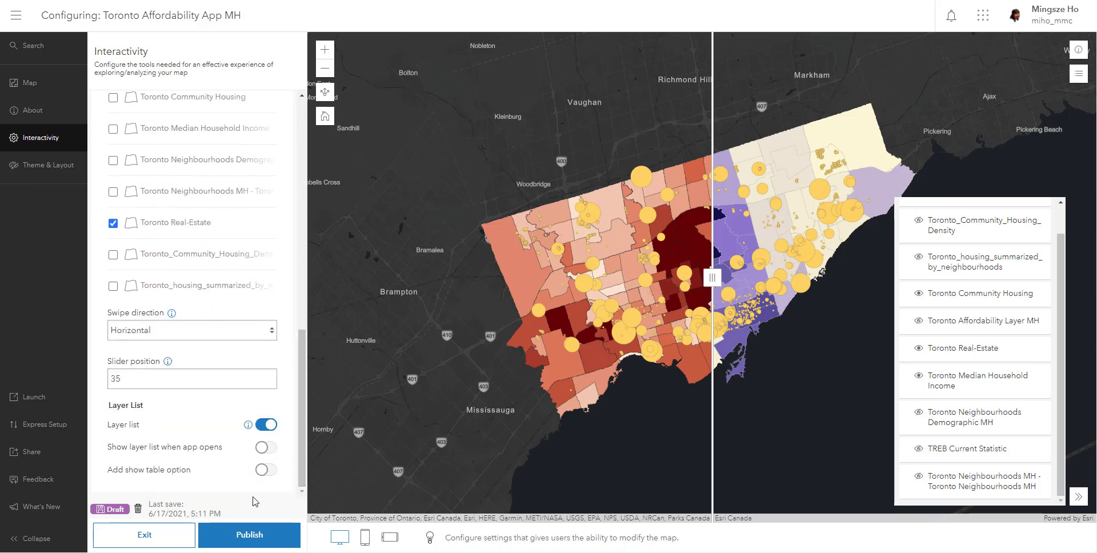
Try the show table option by viewing the Toronto Community Housing table, and turn the option back off
left_click(265, 469)
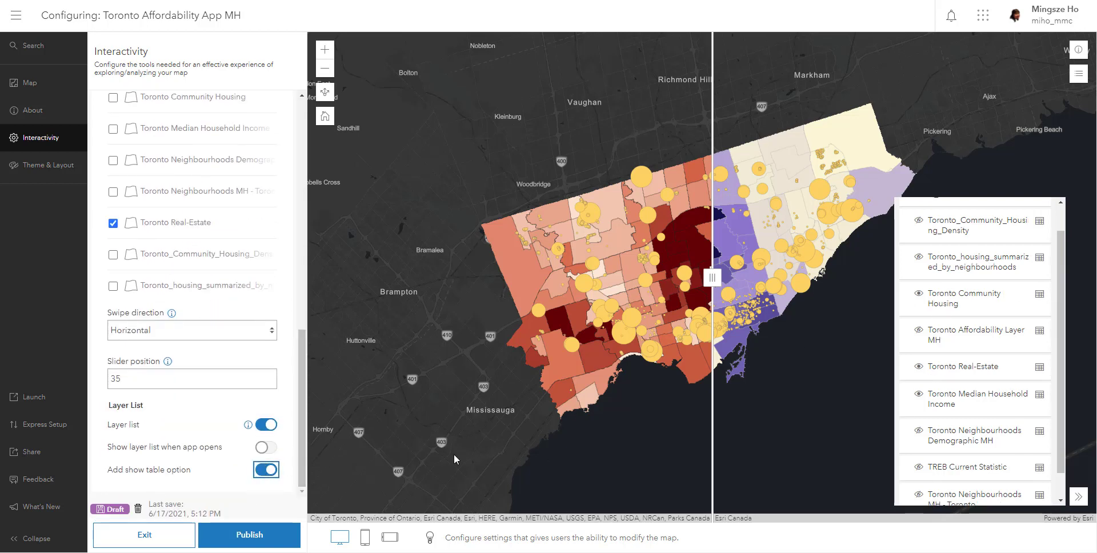
left_click(1039, 294)
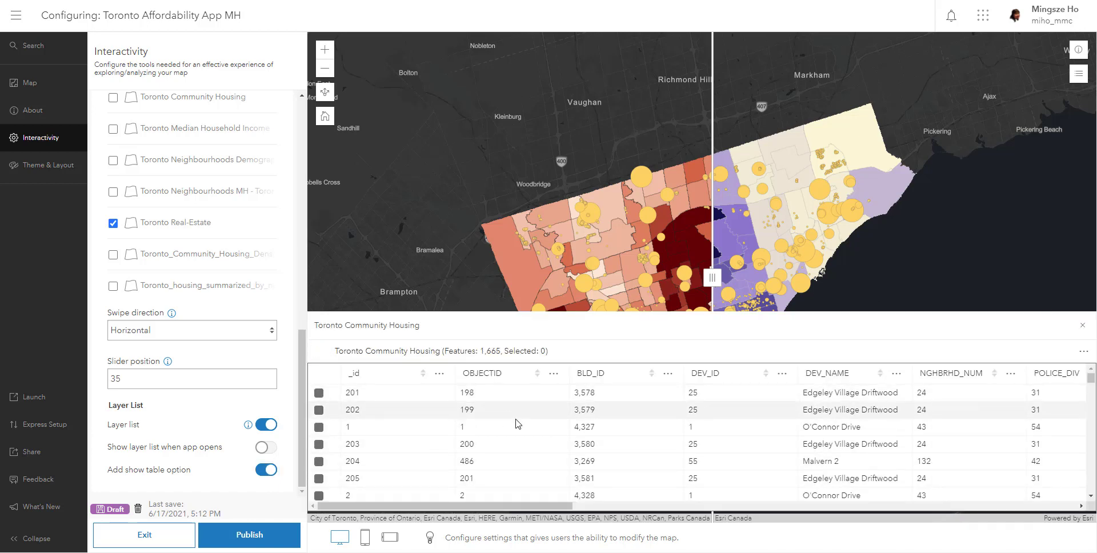
left_click(1081, 325)
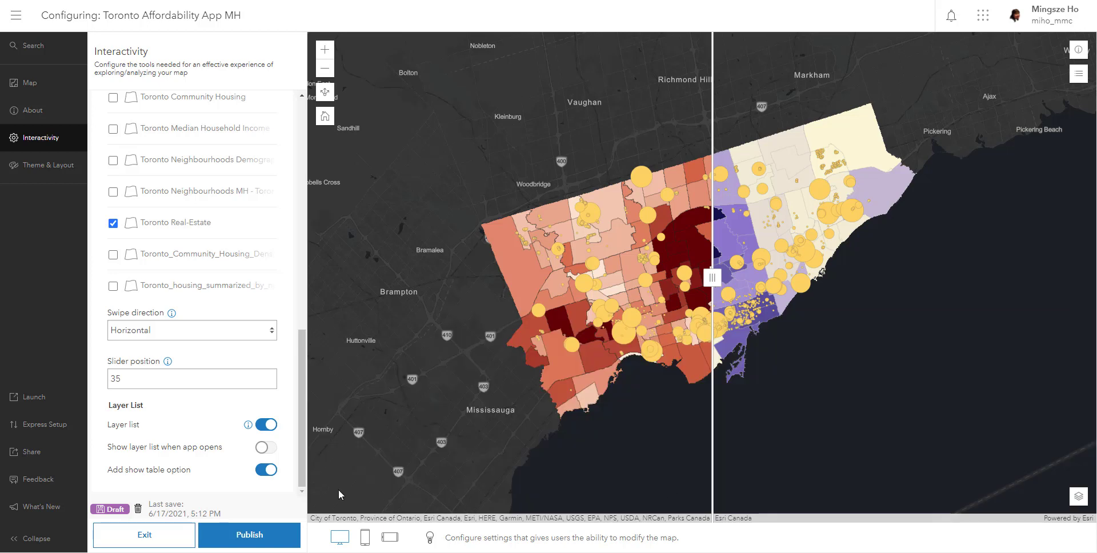
left_click(264, 471)
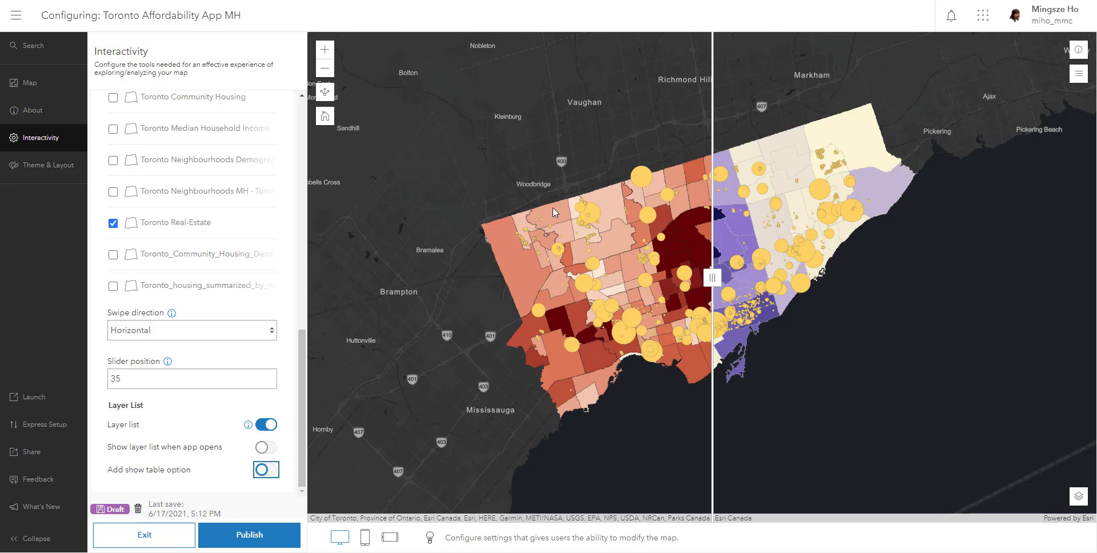
Enable the Screenshot tool in the Share interactivity settings
scroll(144, 171, "up", 10)
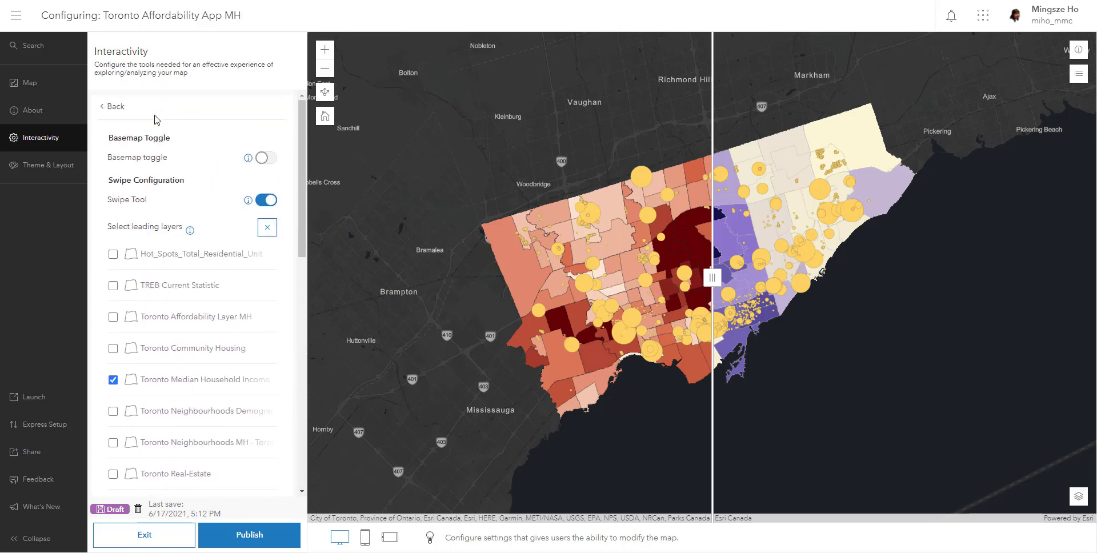
left_click(117, 107)
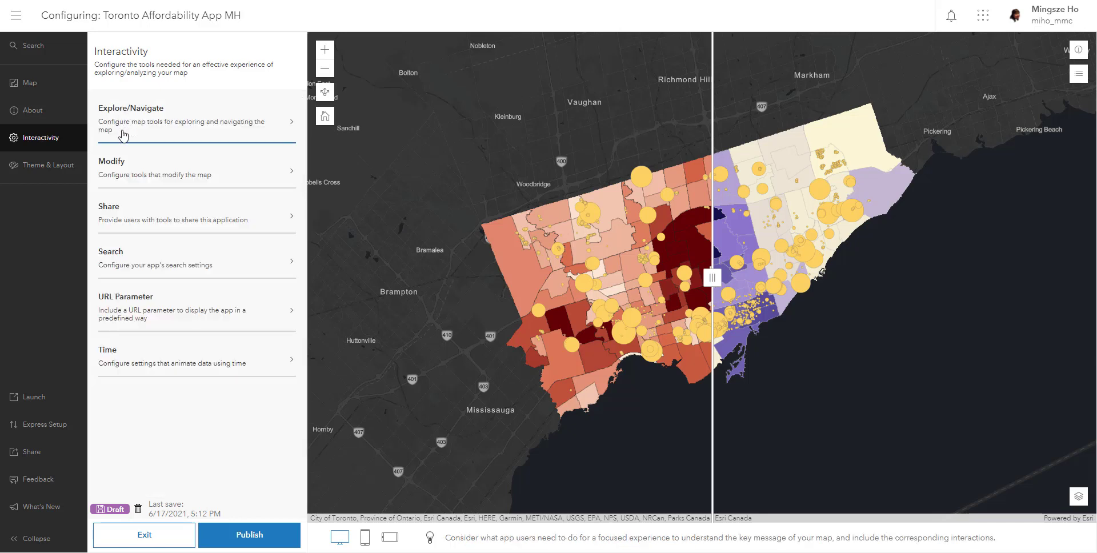
left_click(178, 221)
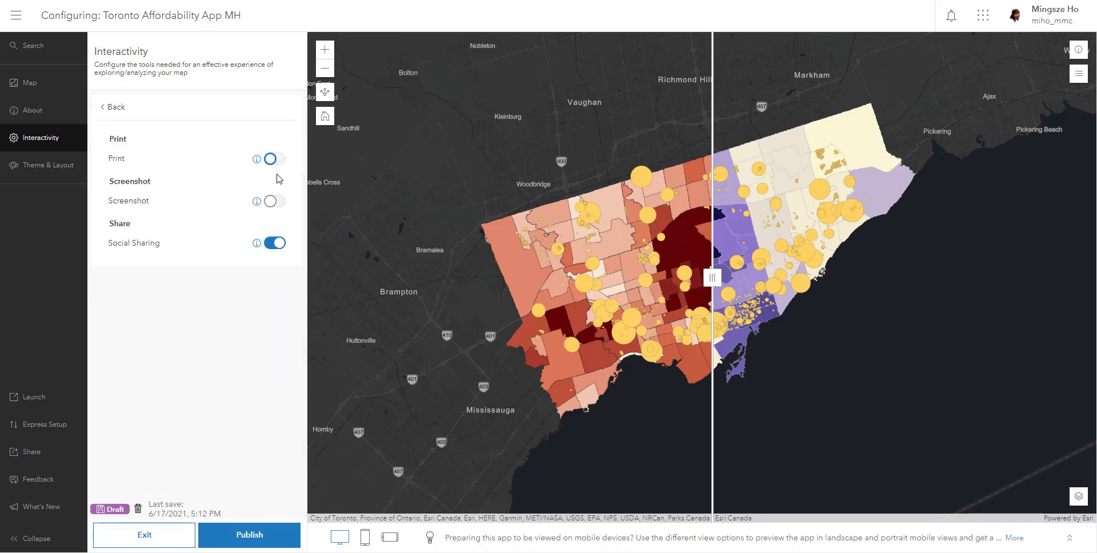
left_click(272, 208)
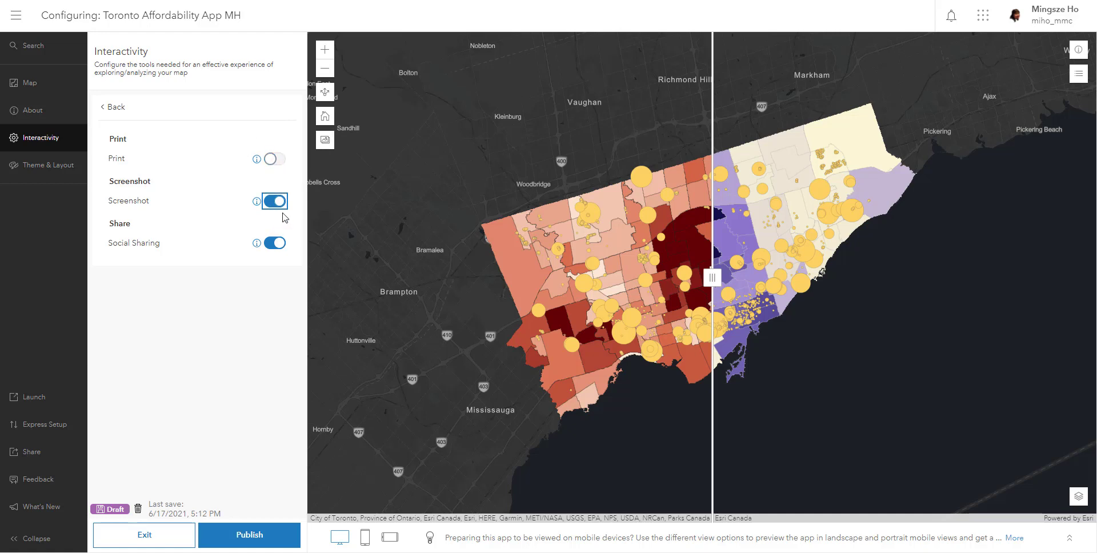
Switch Social Sharing off and on again, and look at the preview's sharing options before closing them
left_click(277, 242)
left_click(276, 242)
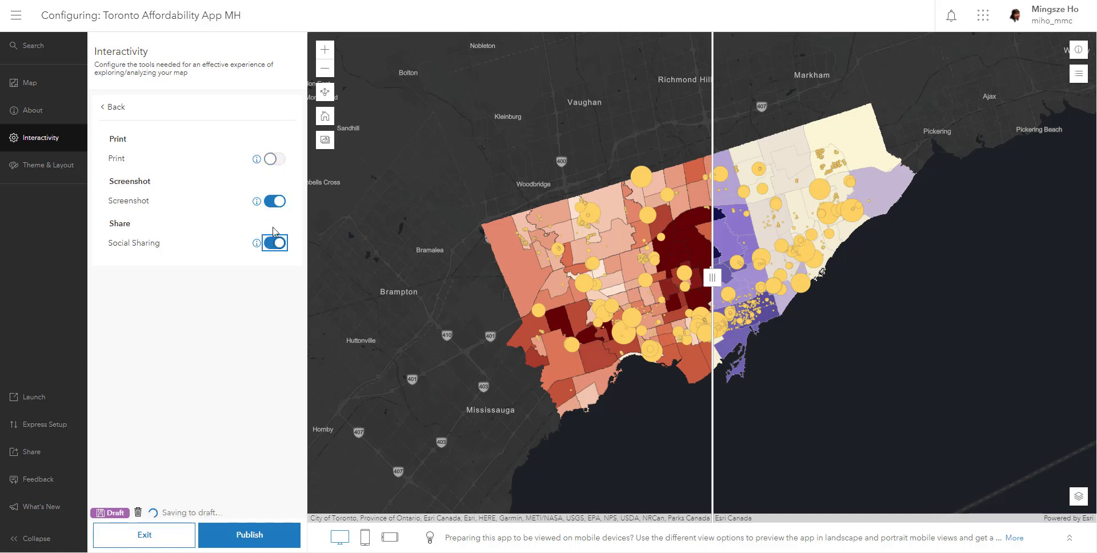
left_click(325, 93)
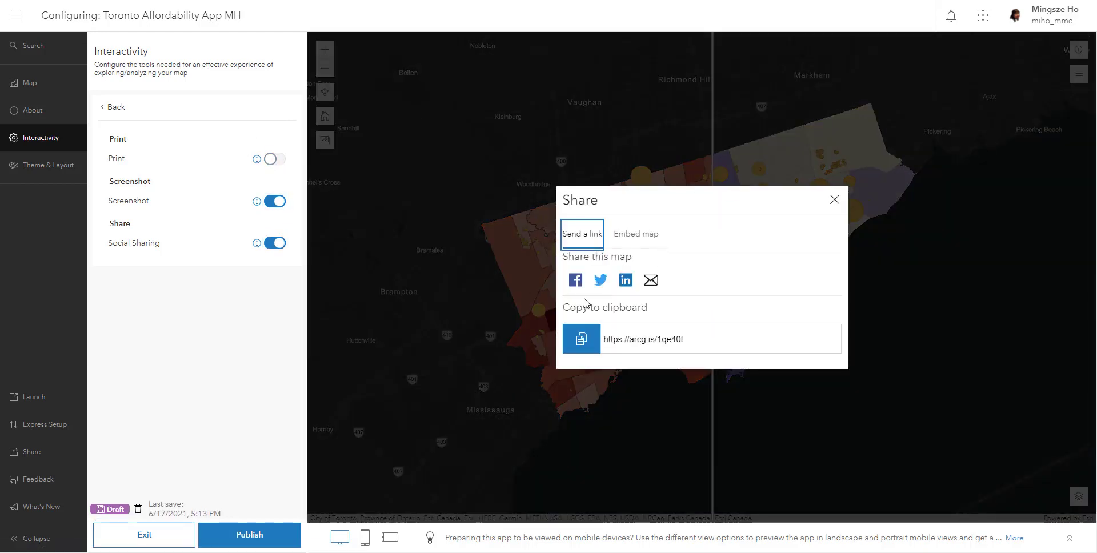
left_click(834, 199)
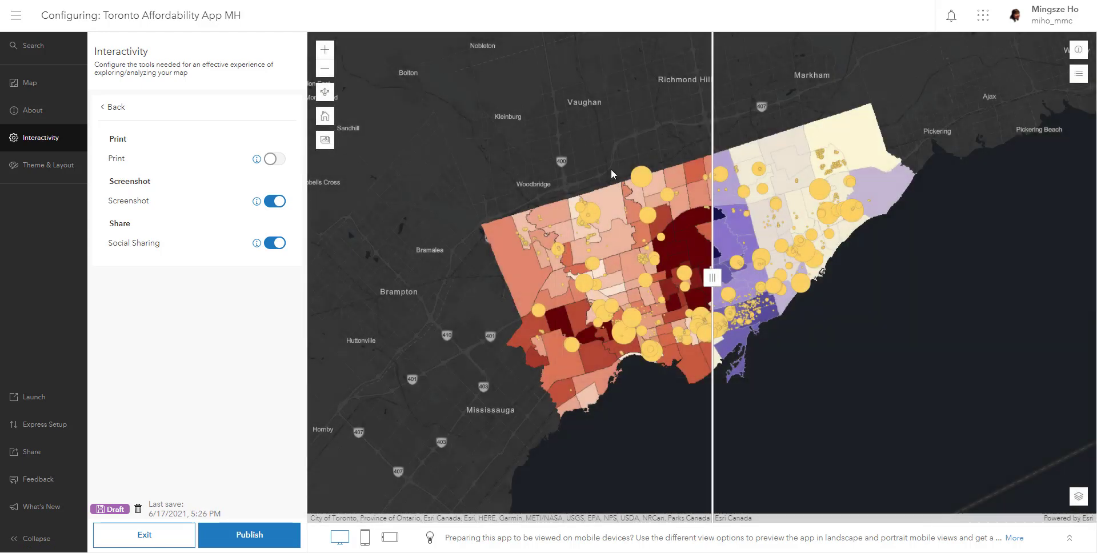
Enable Search in the Search interactivity settings and open the search box in the app preview
left_click(120, 109)
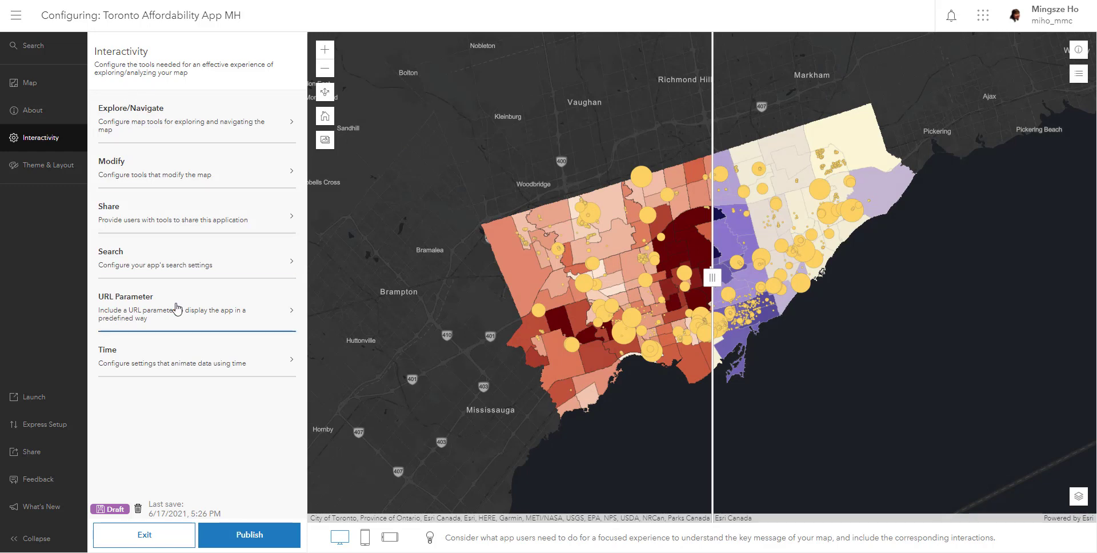
left_click(178, 262)
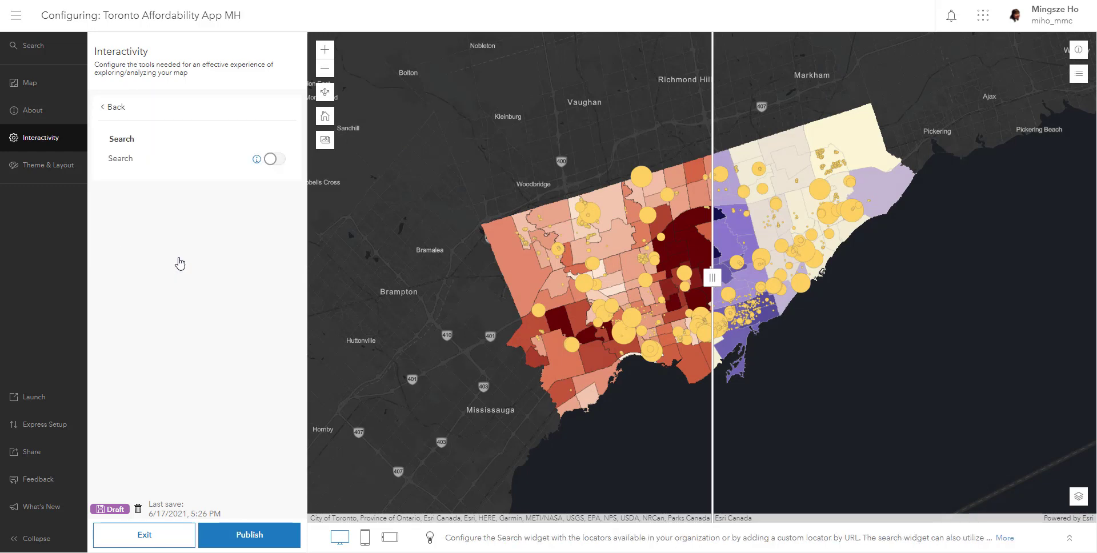
left_click(269, 159)
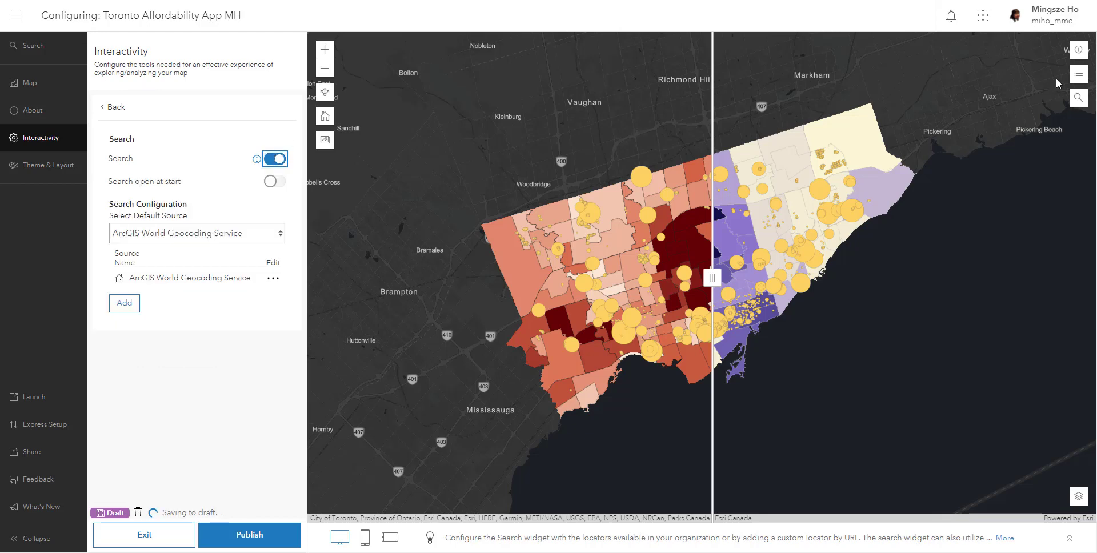
left_click(1078, 98)
left_click(990, 99)
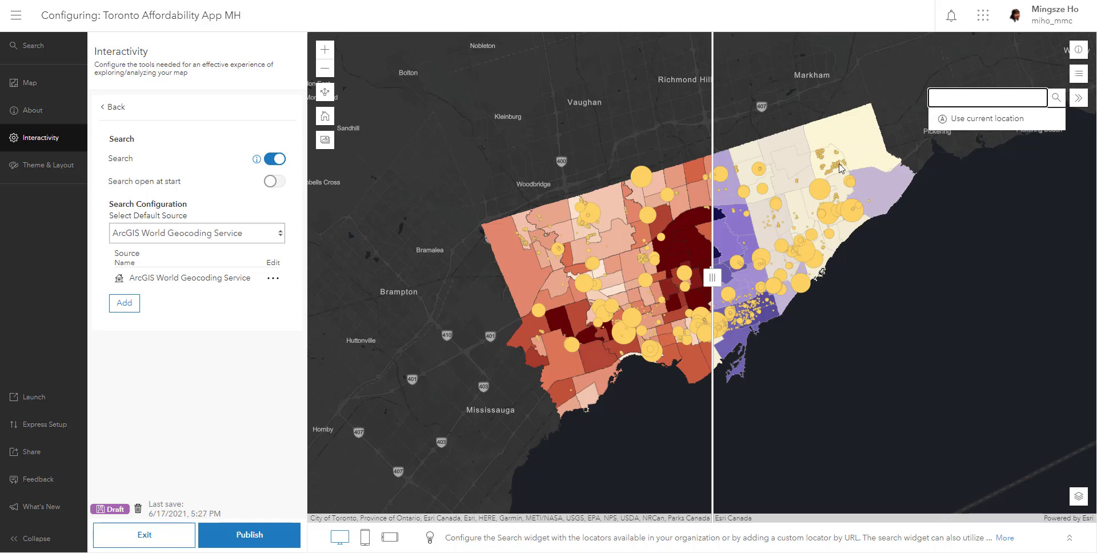
scroll(832, 174, "up", 1)
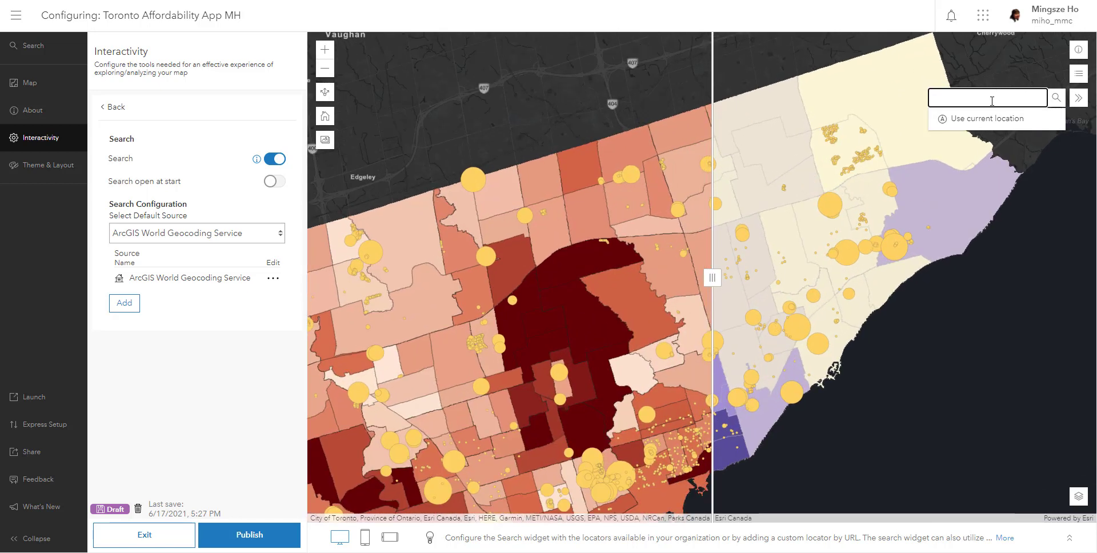
Look through the URL Parameter and Time settings under Interactivity, trying out zoom in the preview map
left_click(115, 107)
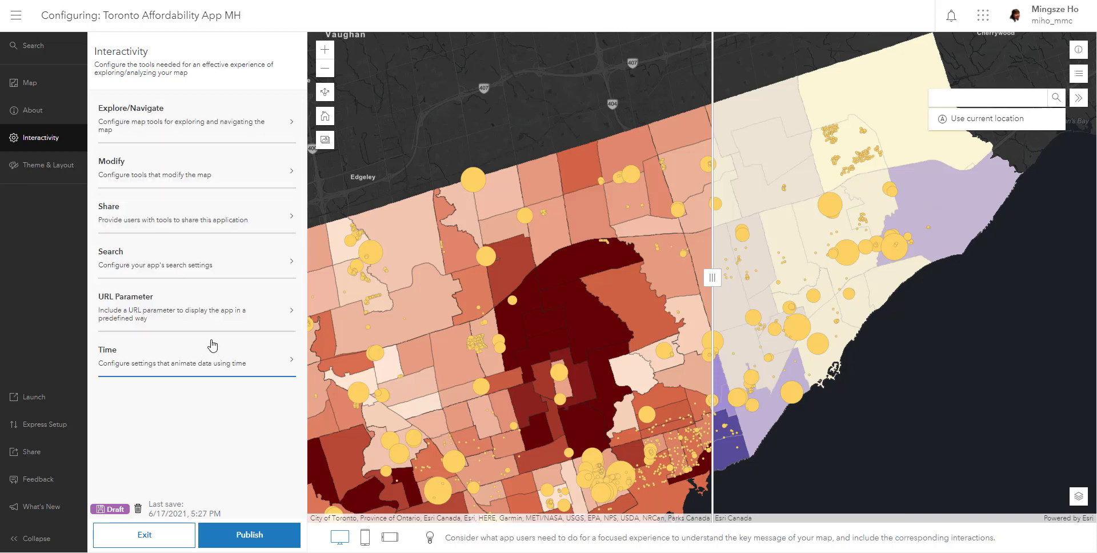
left_click(209, 312)
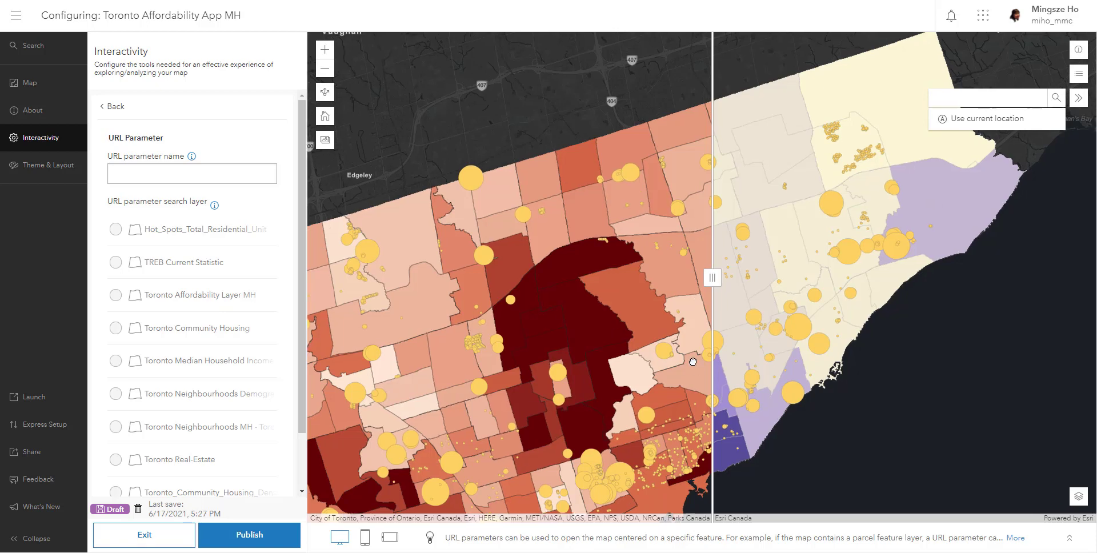
scroll(693, 362, "up", 5)
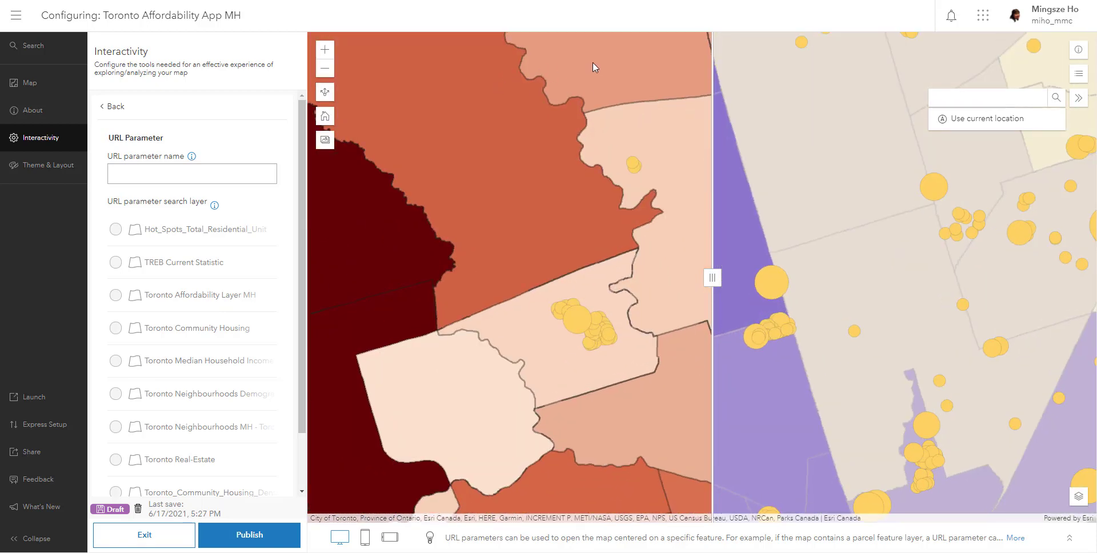
scroll(665, 346, "down", 5)
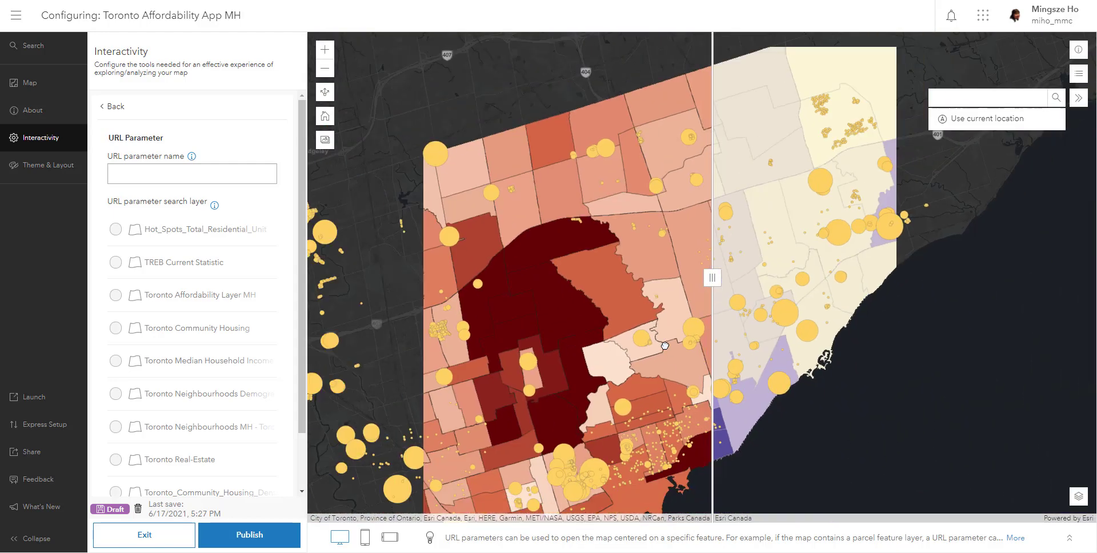
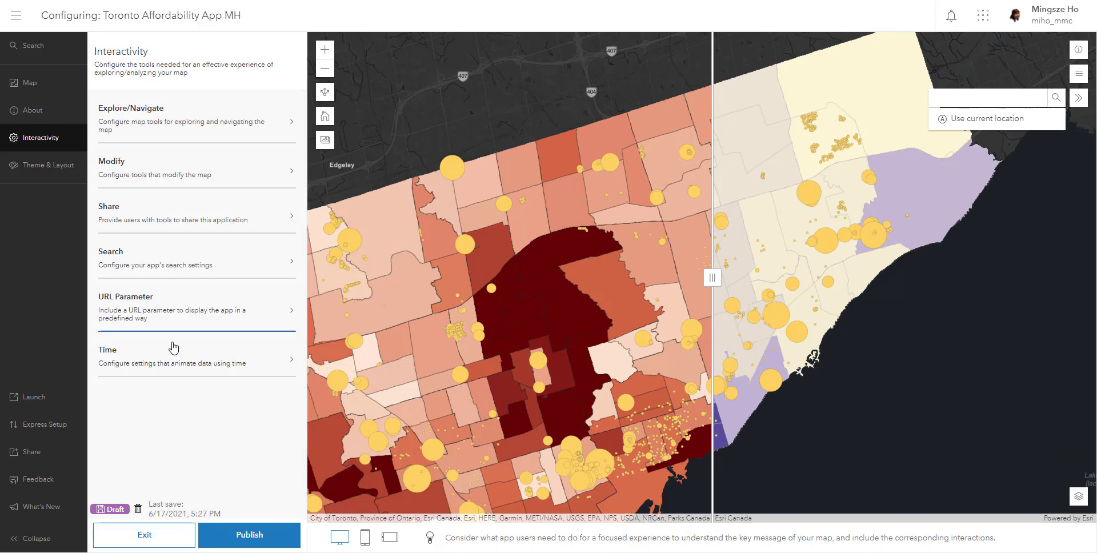
left_click(175, 370)
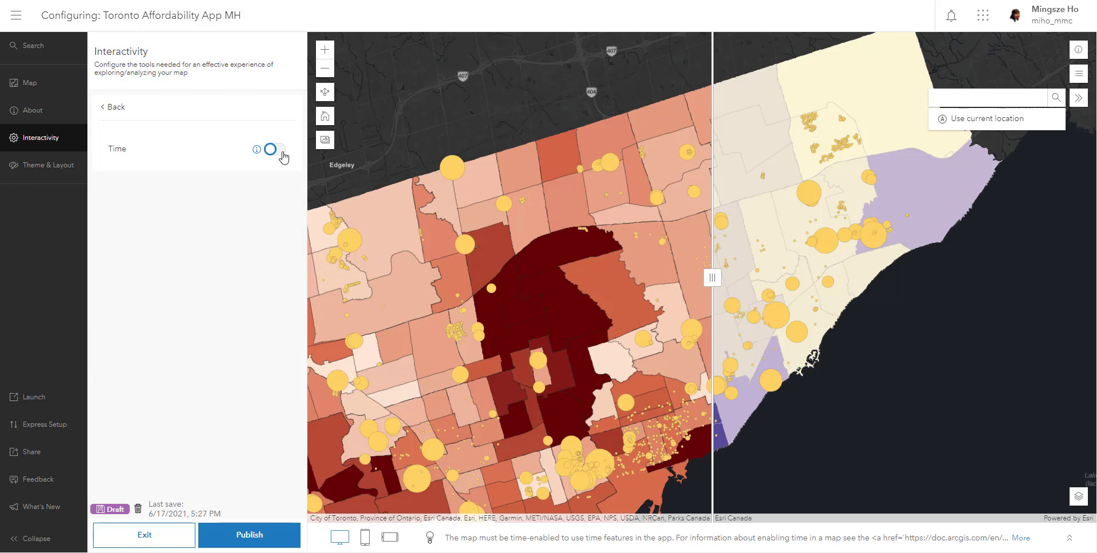
scroll(673, 194, "down", 2)
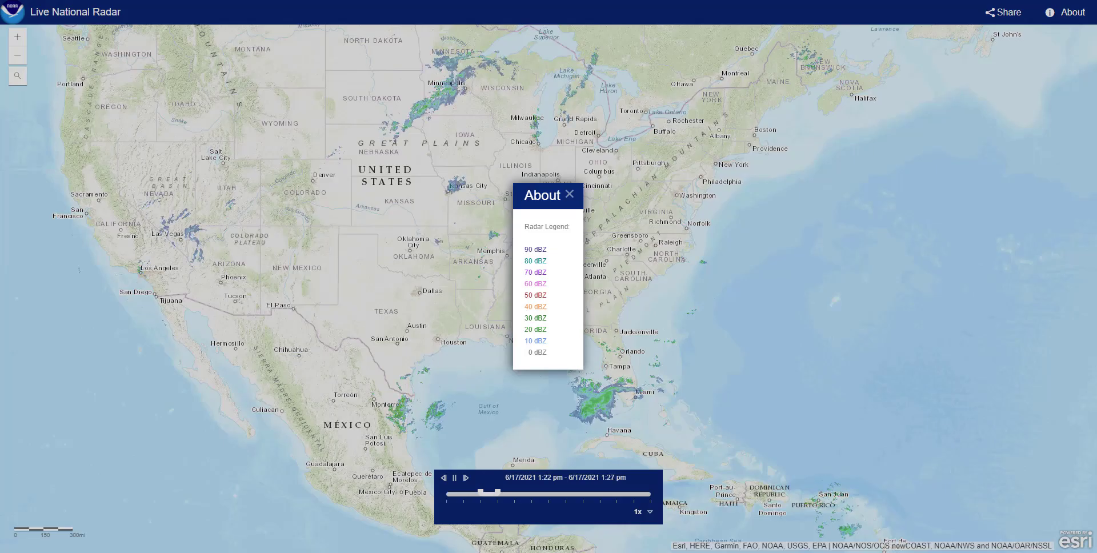
In the Live National Radar example app, view the Great Lakes region, pause the time animation and advance it frame by frame
left_click(577, 202)
left_click_drag(577, 203, 689, 284)
scroll(690, 285, "up", 1)
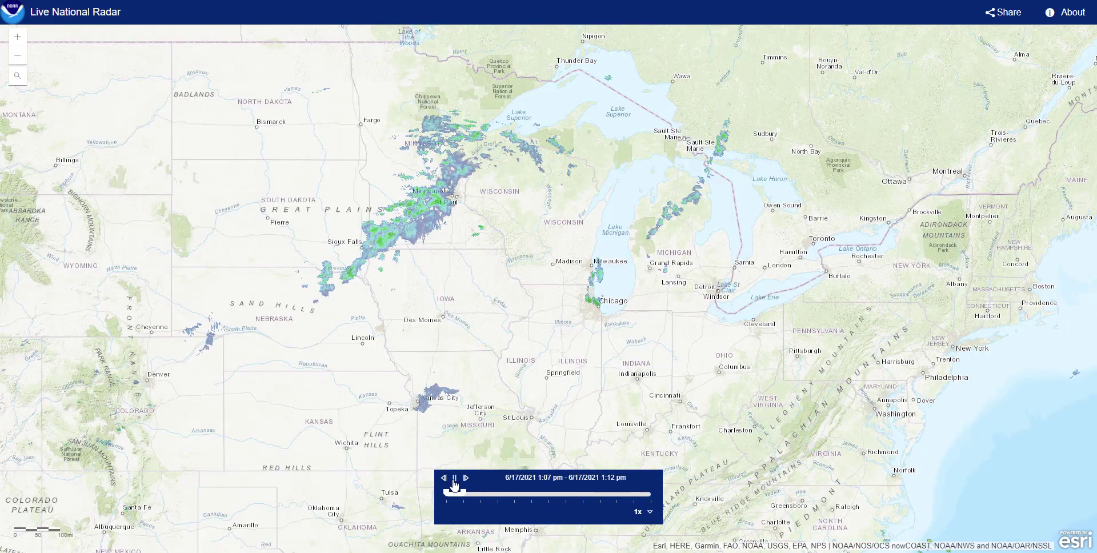
left_click(454, 480)
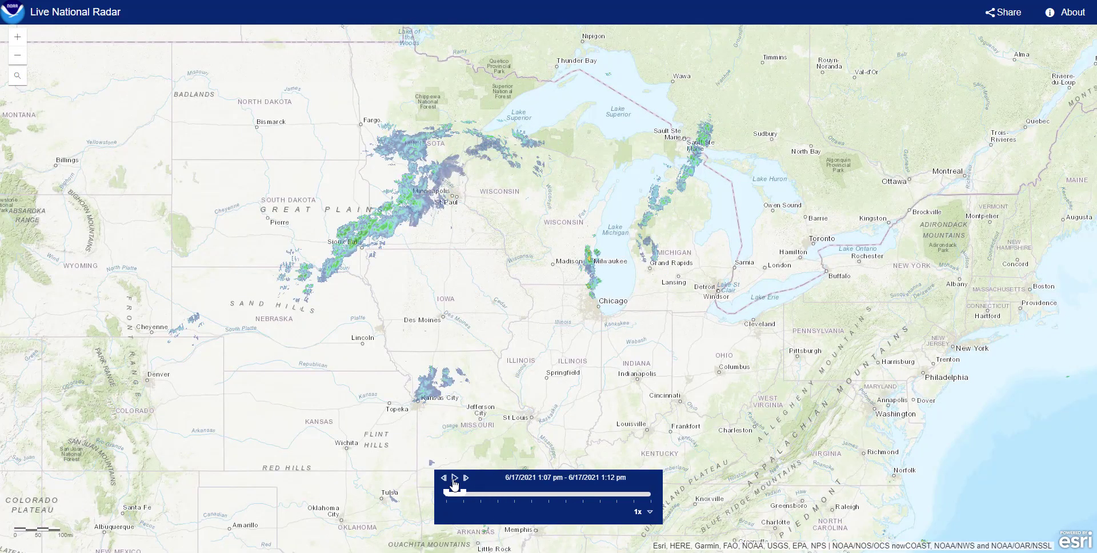
left_click(466, 480)
left_click(466, 478)
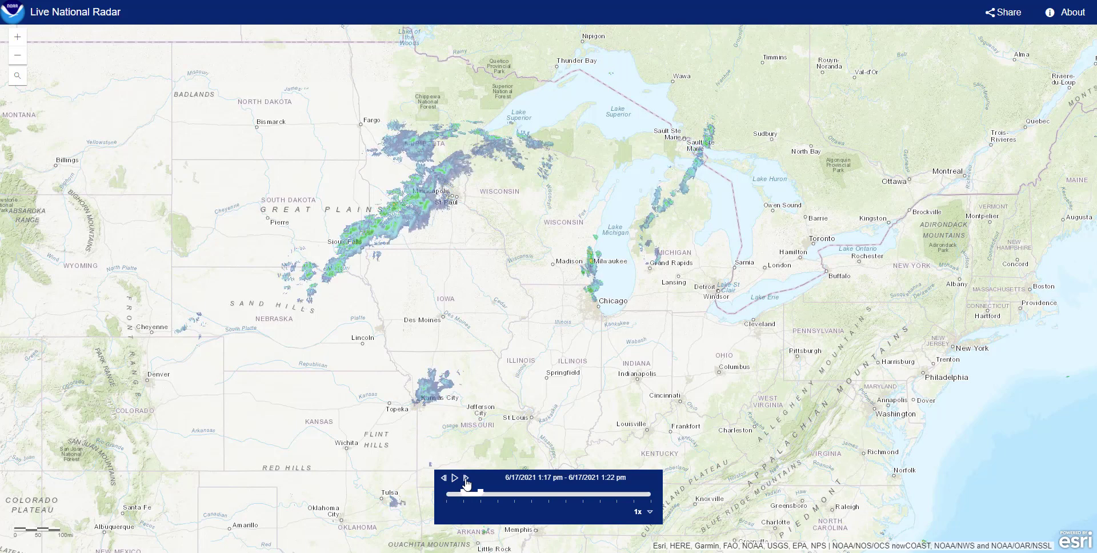
left_click(465, 479)
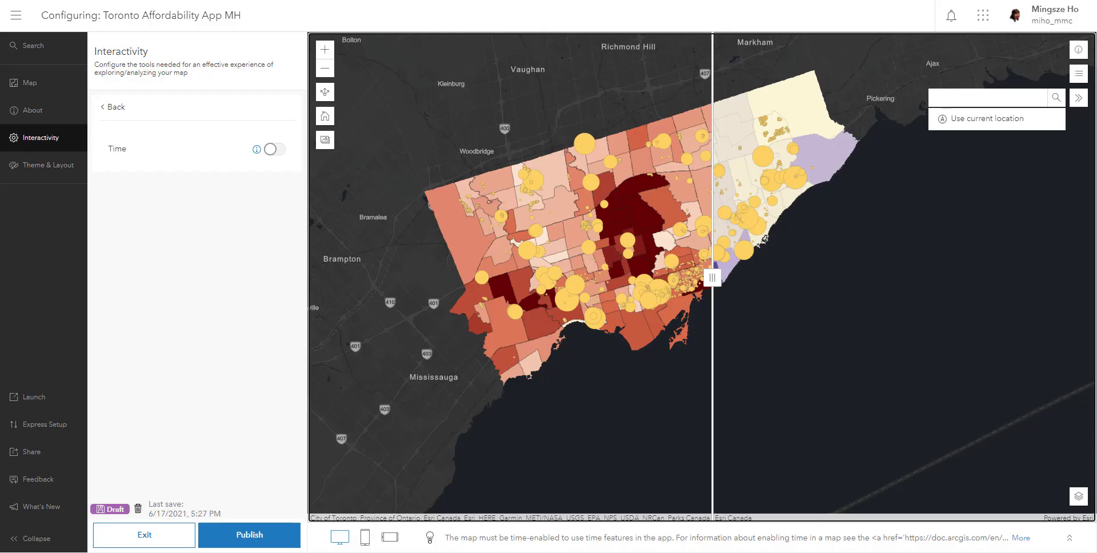
Leave the Time settings and set the app's theme to Dark under Theme & Layout
left_click(117, 115)
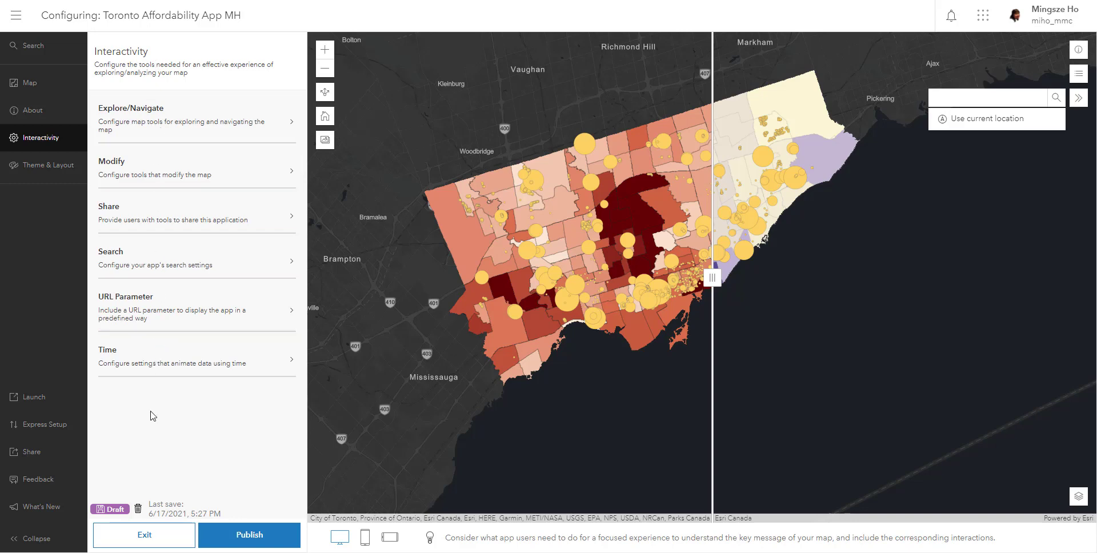
left_click(34, 165)
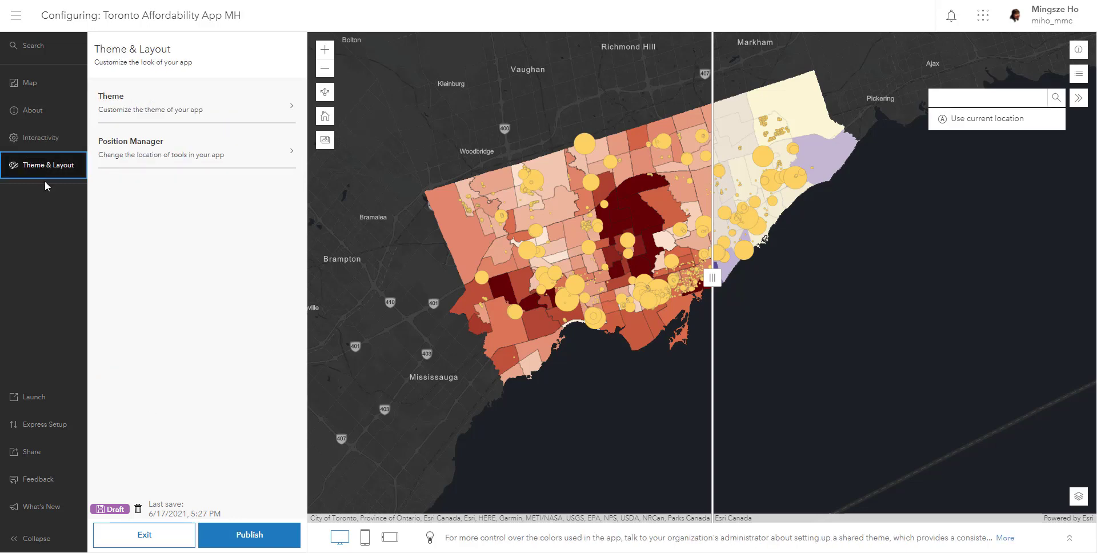
left_click(145, 112)
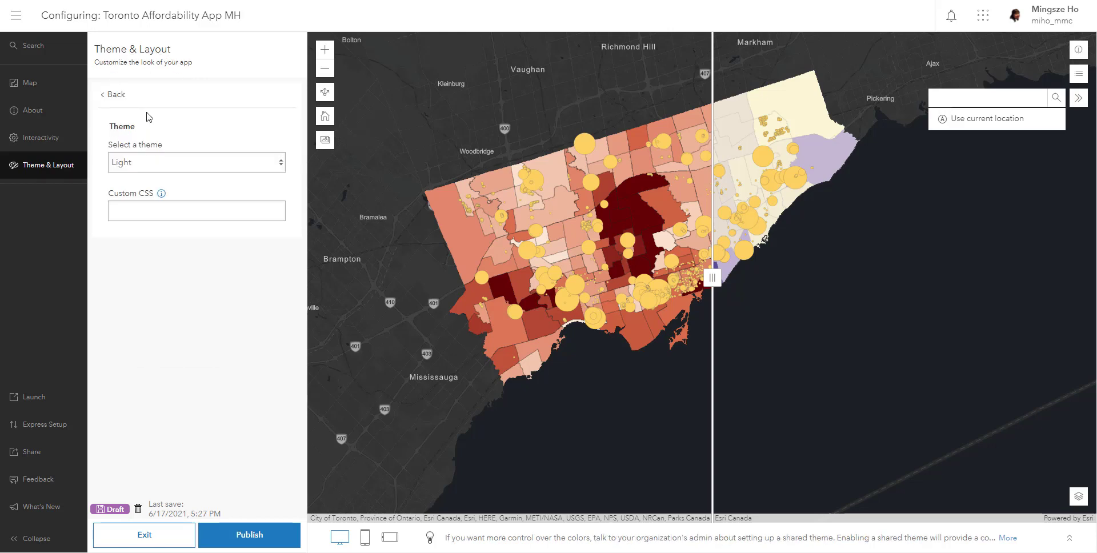
left_click(190, 167)
left_click(171, 188)
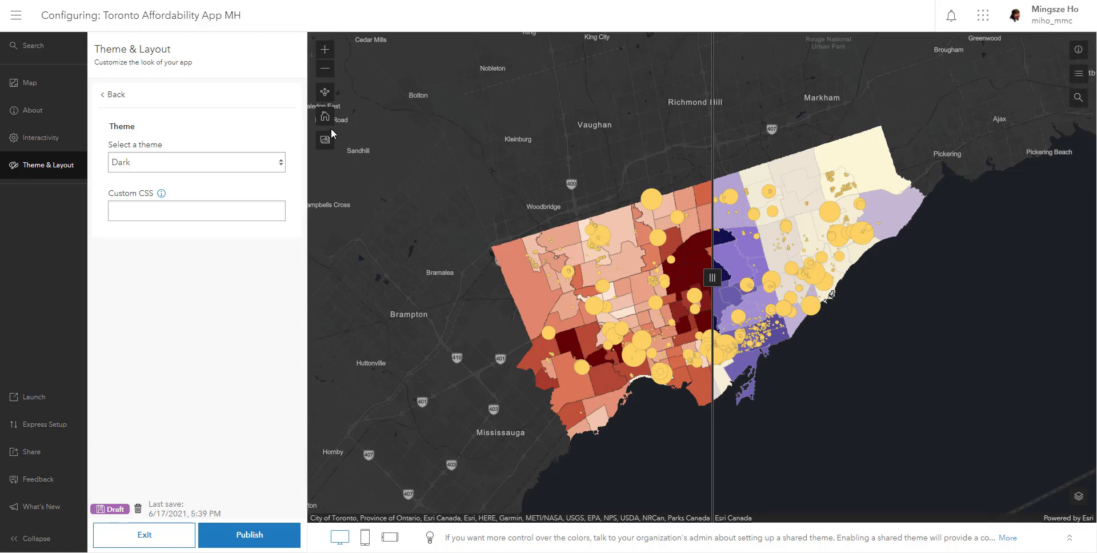
Publish the Toronto Affordability App MH and confirm the publishing
left_click(247, 538)
left_click(341, 505)
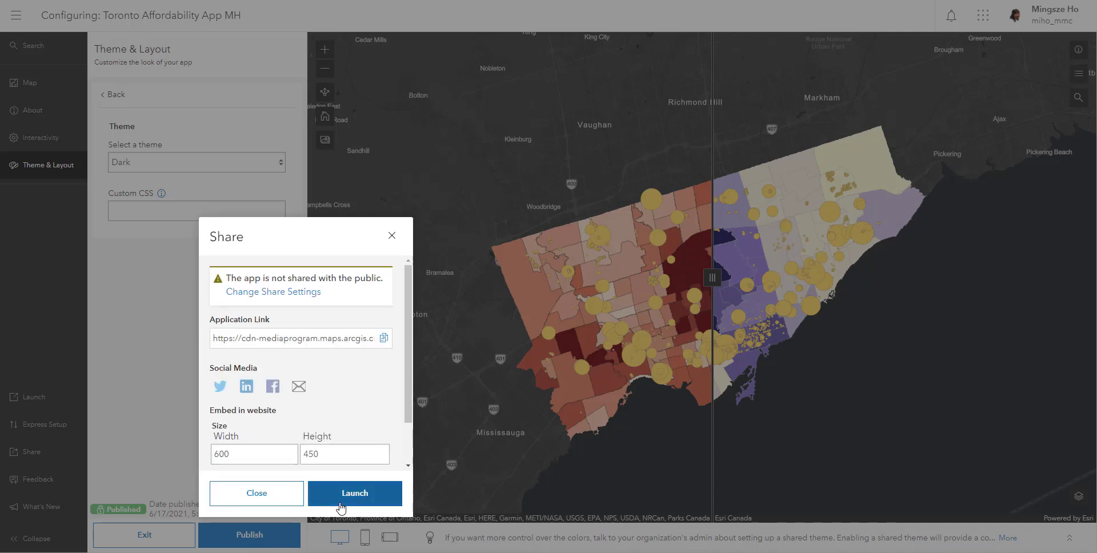
Follow the change-share-settings link to the app's item page, view its sharing levels and close them without changing anything
left_click(305, 293)
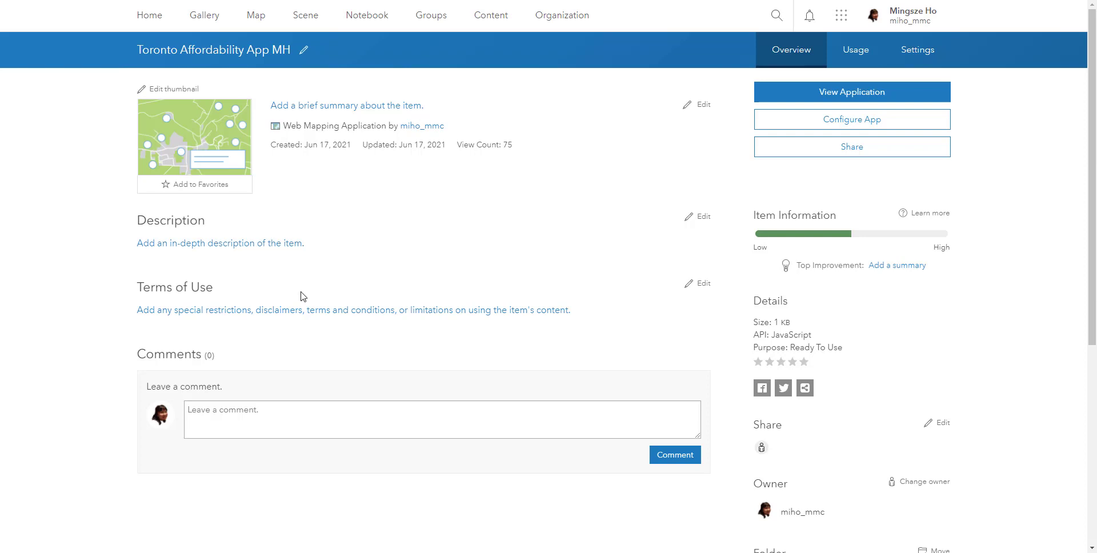
left_click(873, 150)
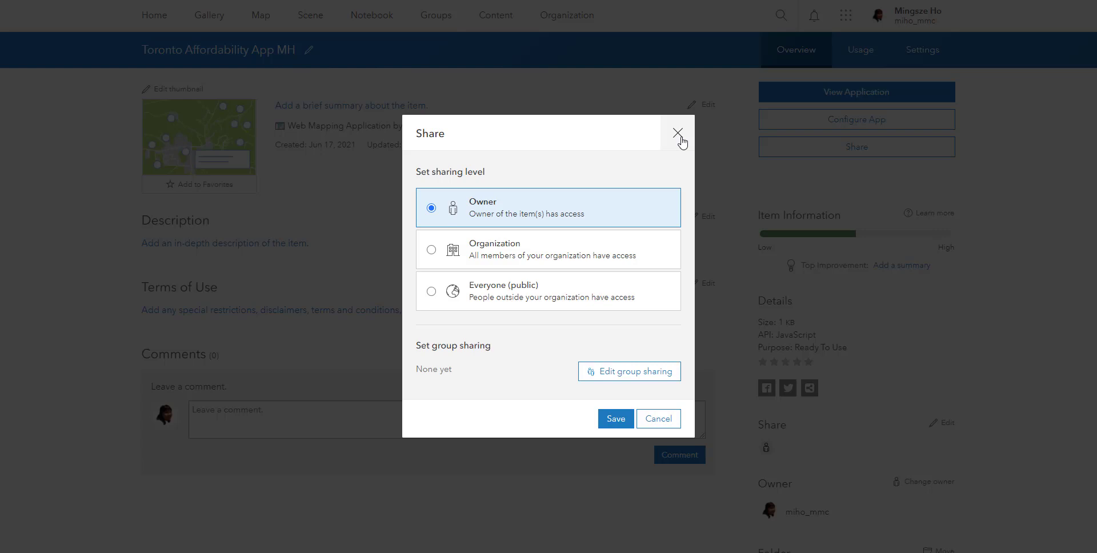
left_click(680, 139)
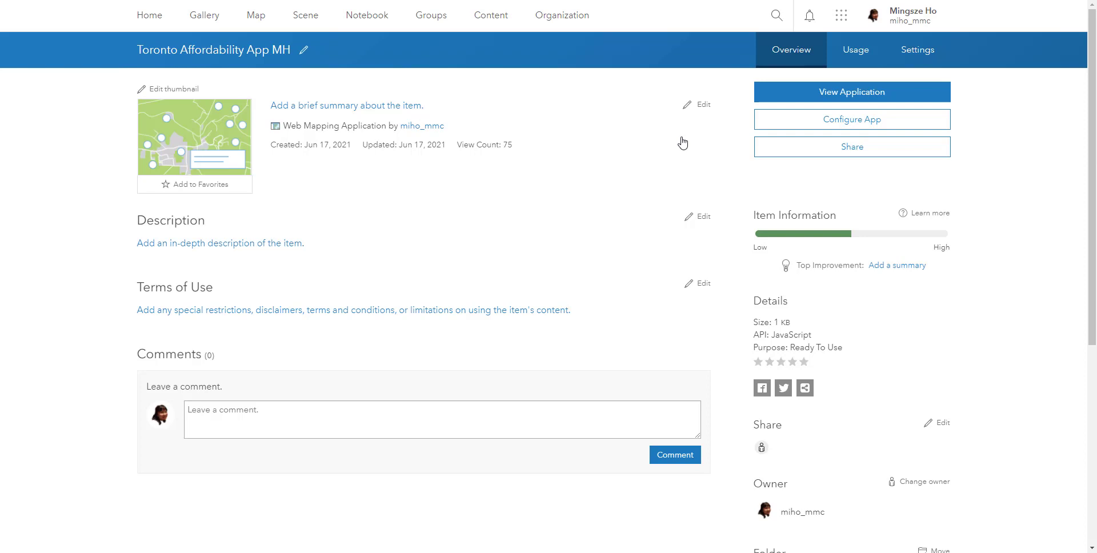
Go to My Content and open the Share folder that holds the app, web map and layers
left_click(511, 22)
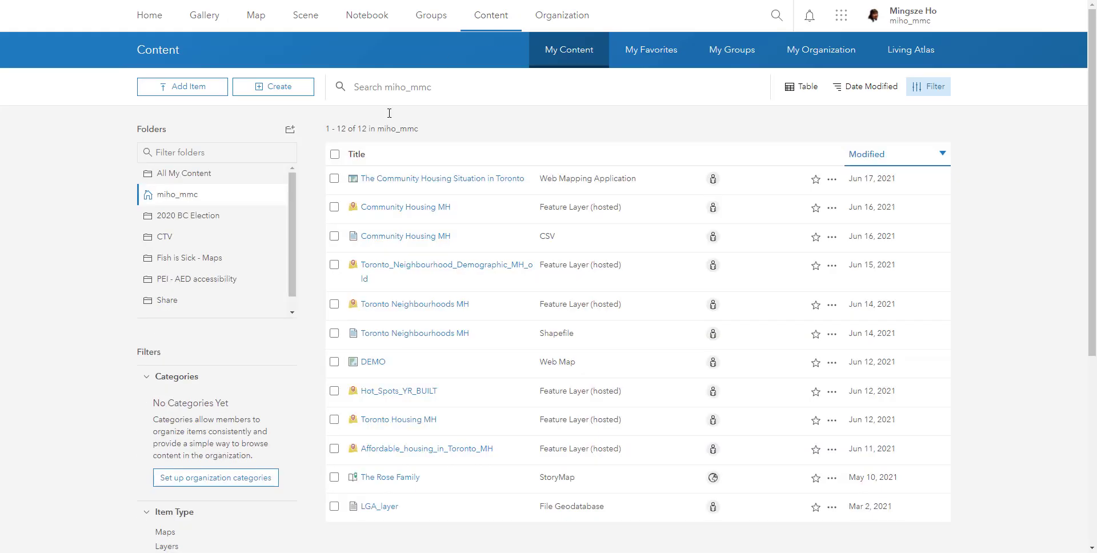
scroll(177, 284, "down", 1)
left_click(178, 286)
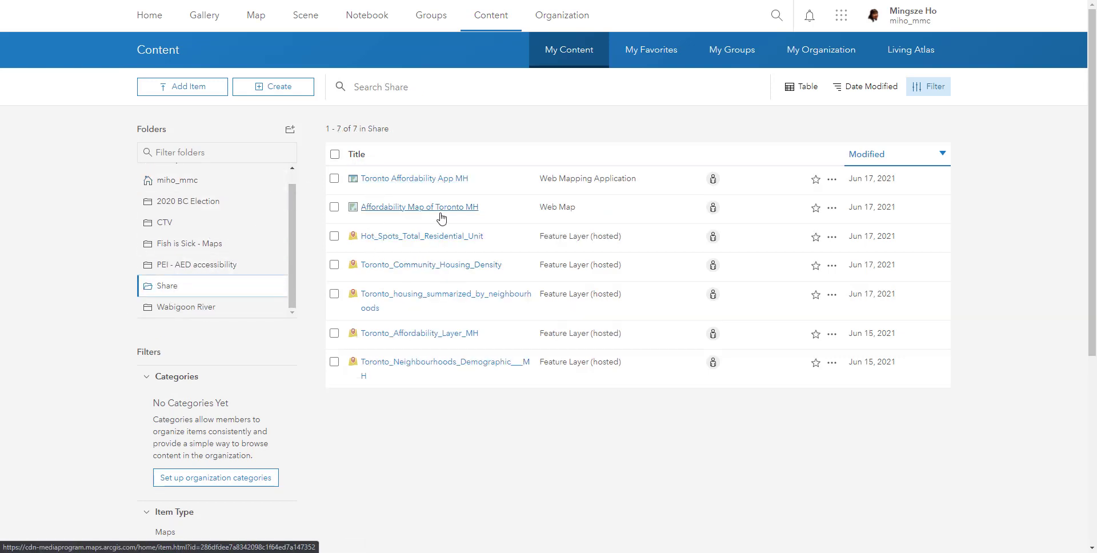
left_click(443, 182)
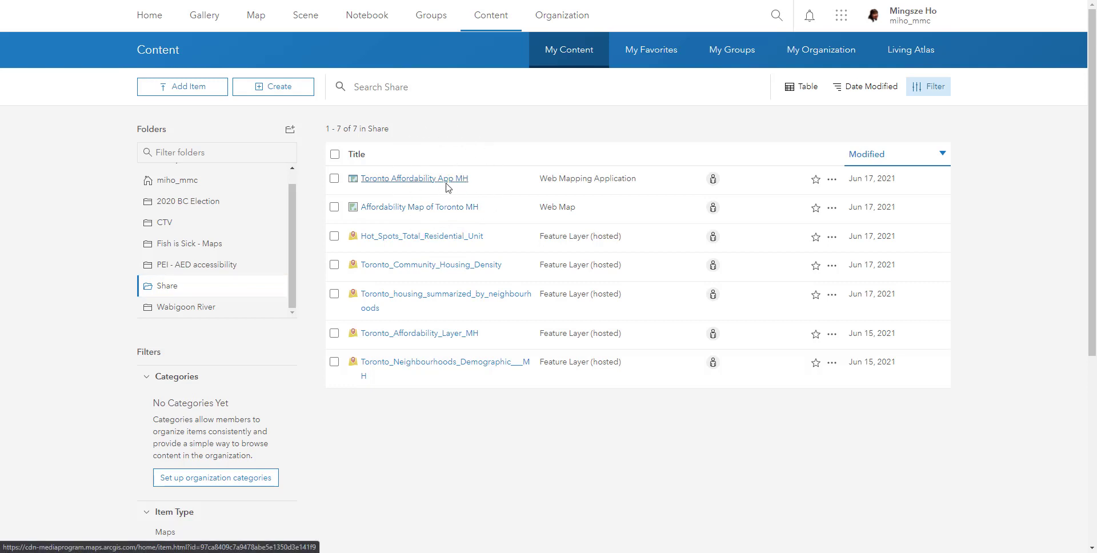
Share all items in the Share folder with Everyone (public), and update the sharing of the dependent layers as well
left_click(335, 155)
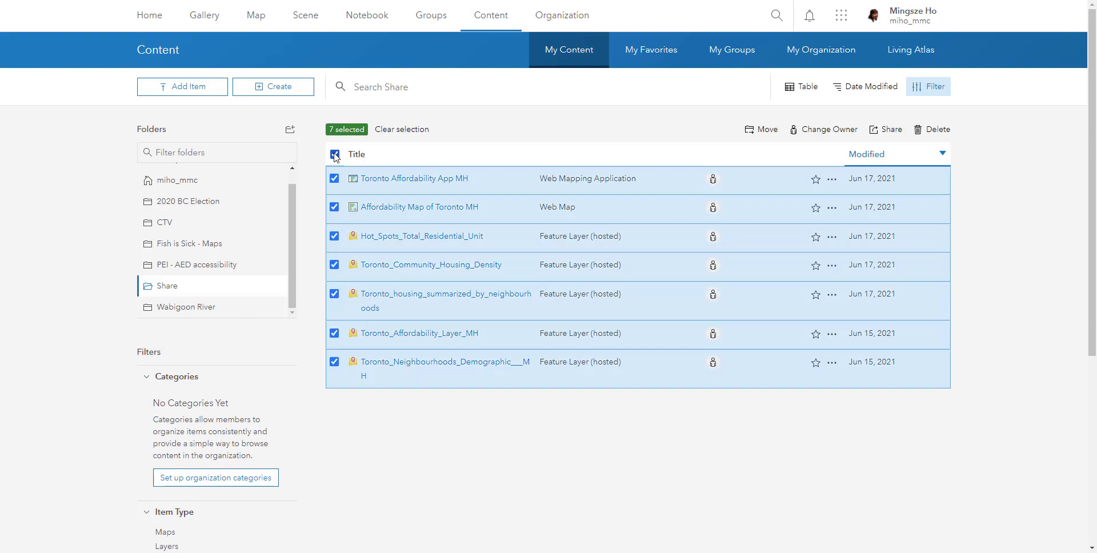
left_click(880, 135)
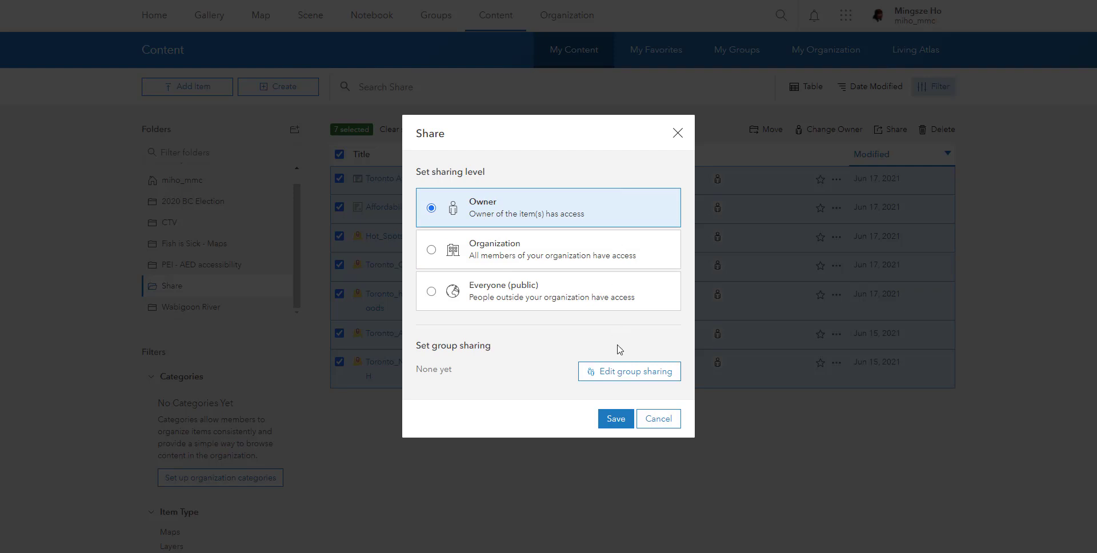
left_click(607, 298)
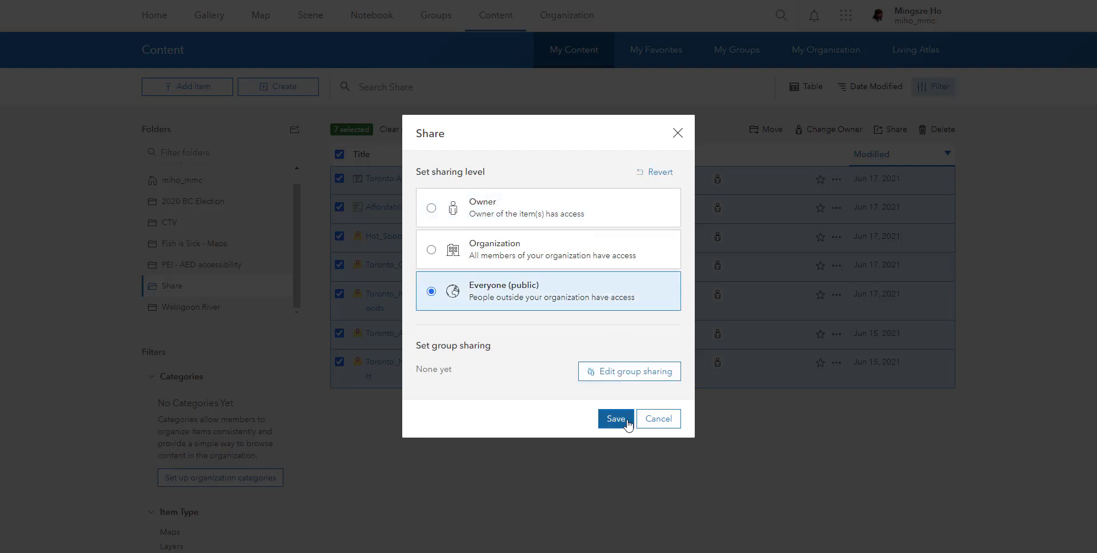
left_click(616, 418)
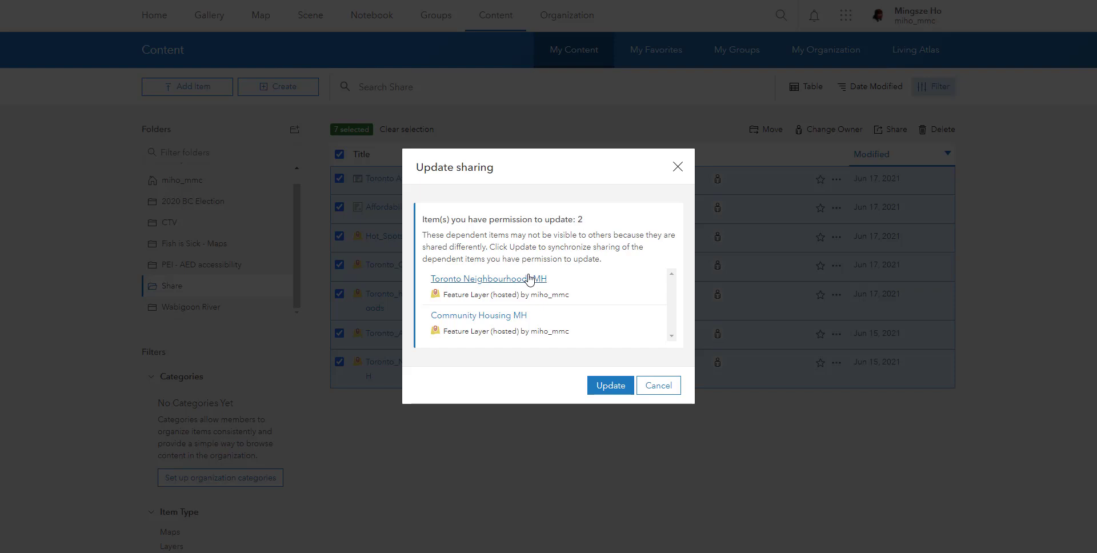
left_click(545, 297)
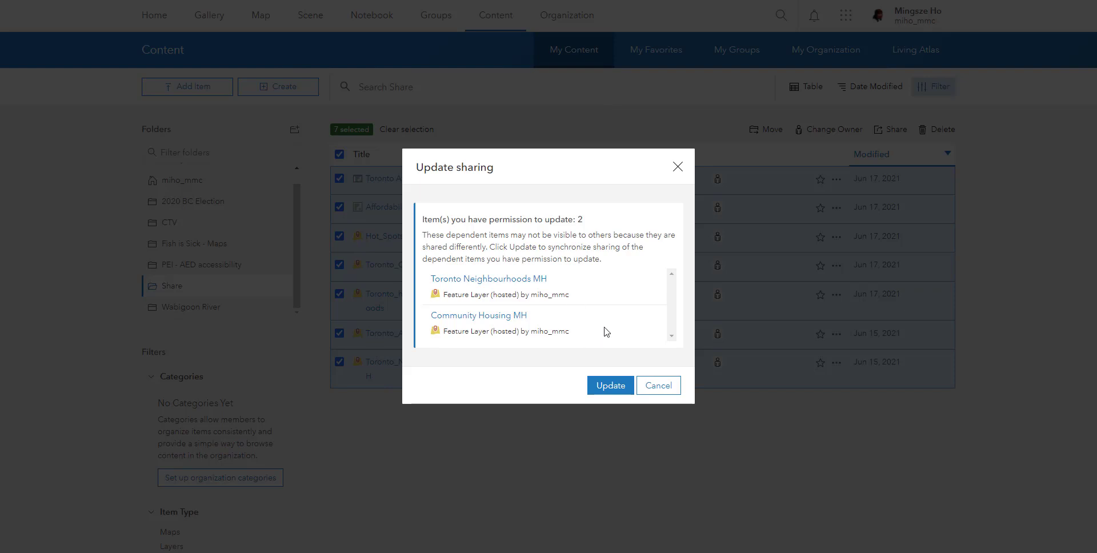
left_click(609, 385)
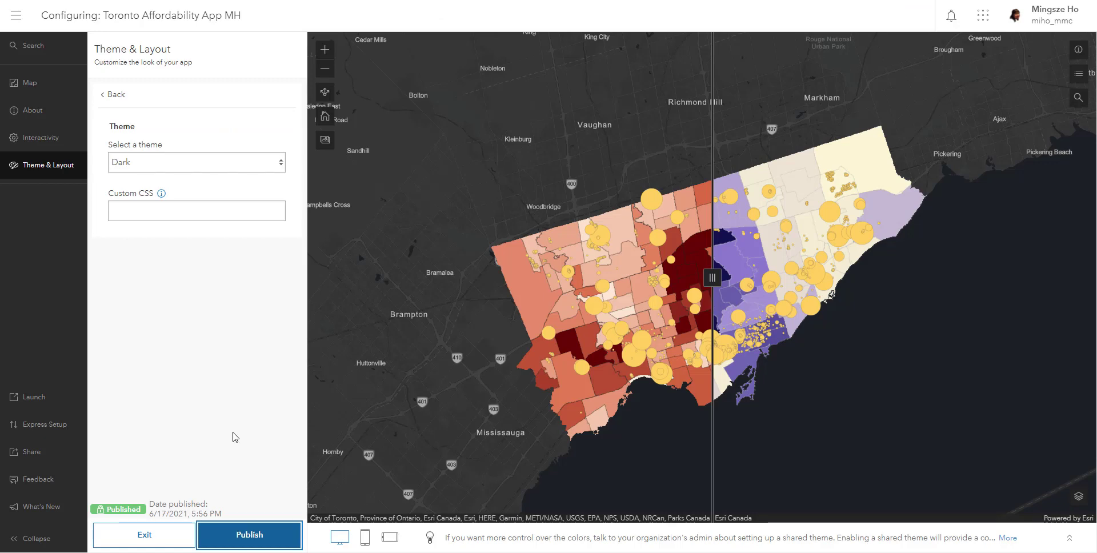
Back in the app configuration, publish the app again and copy its application link
left_click(263, 537)
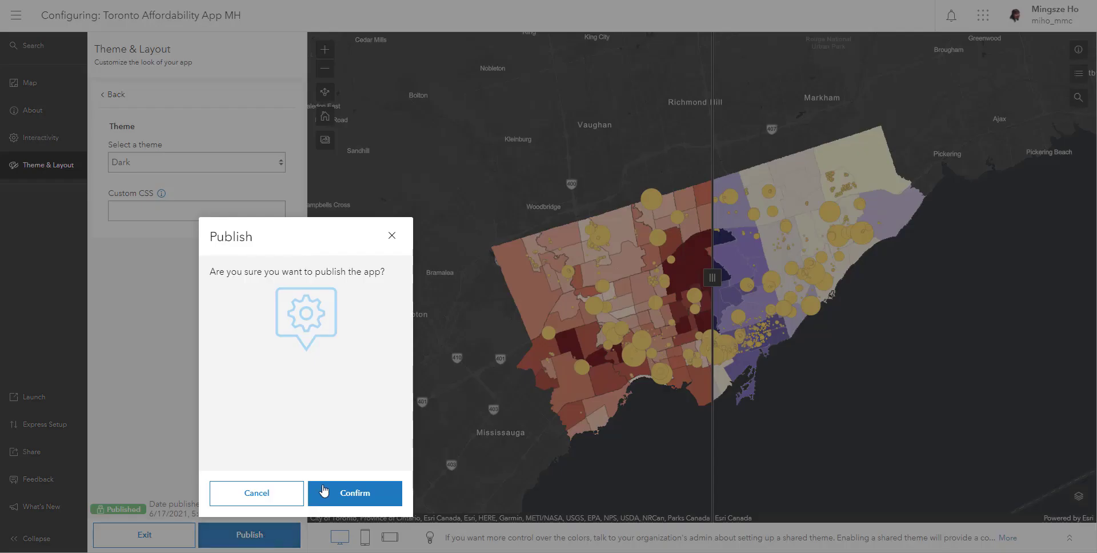
left_click(359, 492)
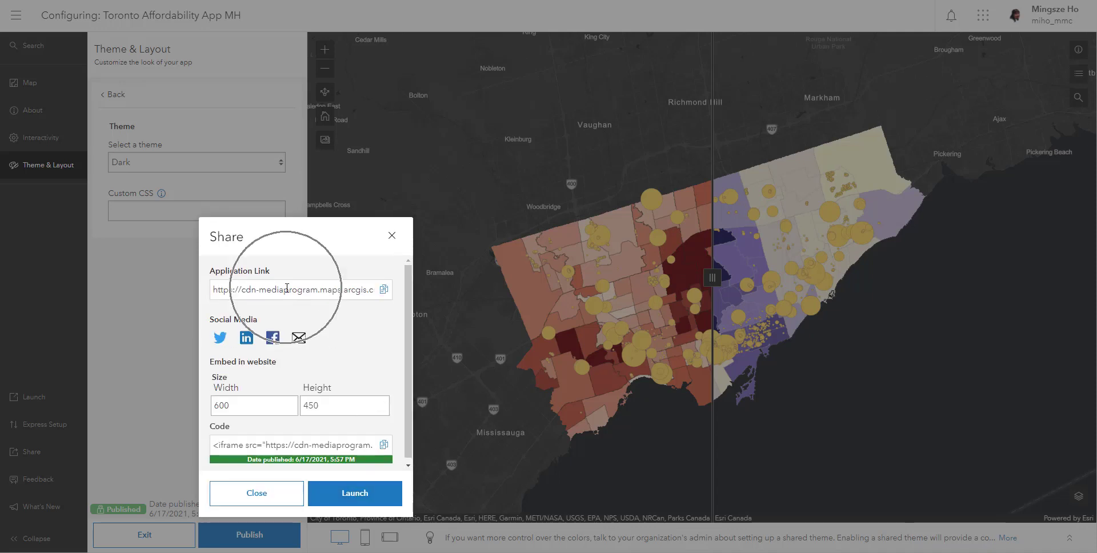
left_click(381, 291)
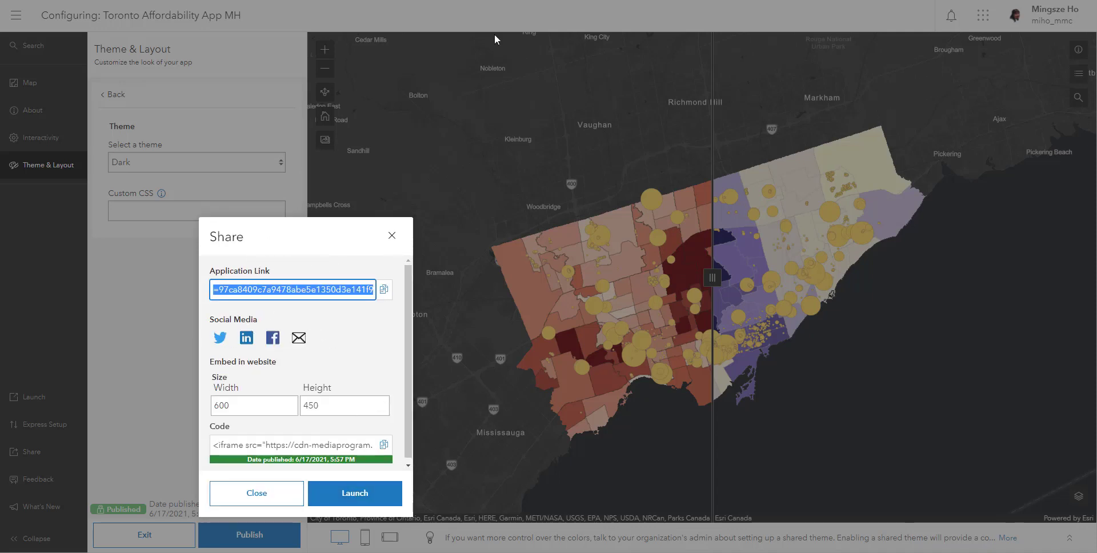
right_click(351, 290)
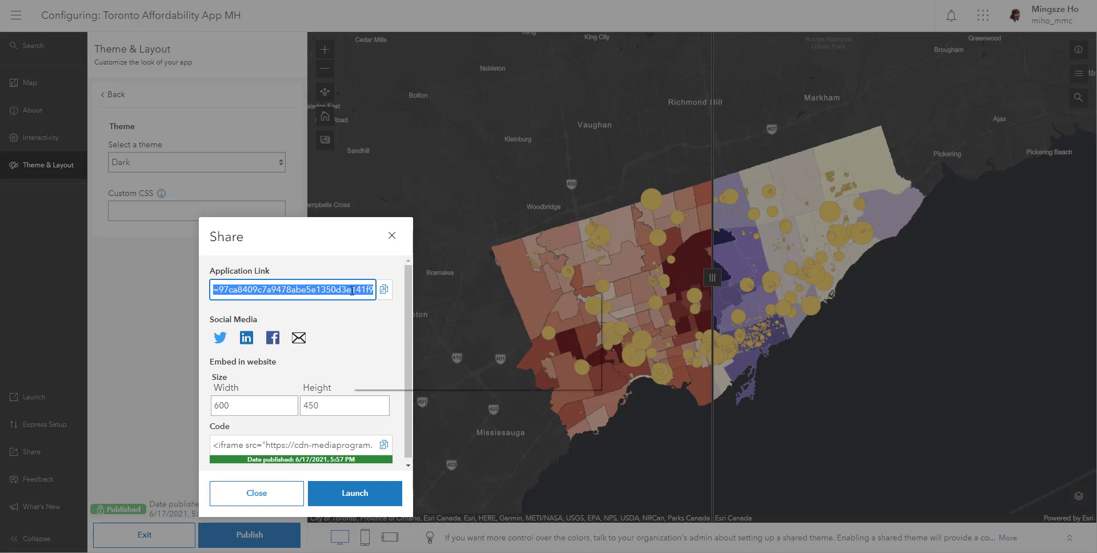
left_click(380, 327)
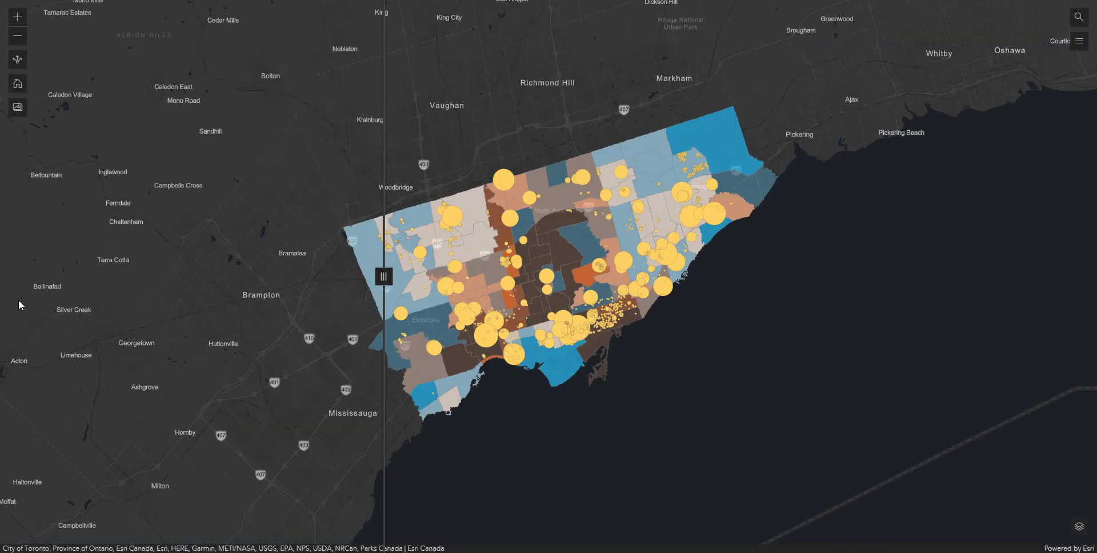
Open the layer list in the published app and hide the Toronto Affordability Layer MH
left_click(1077, 526)
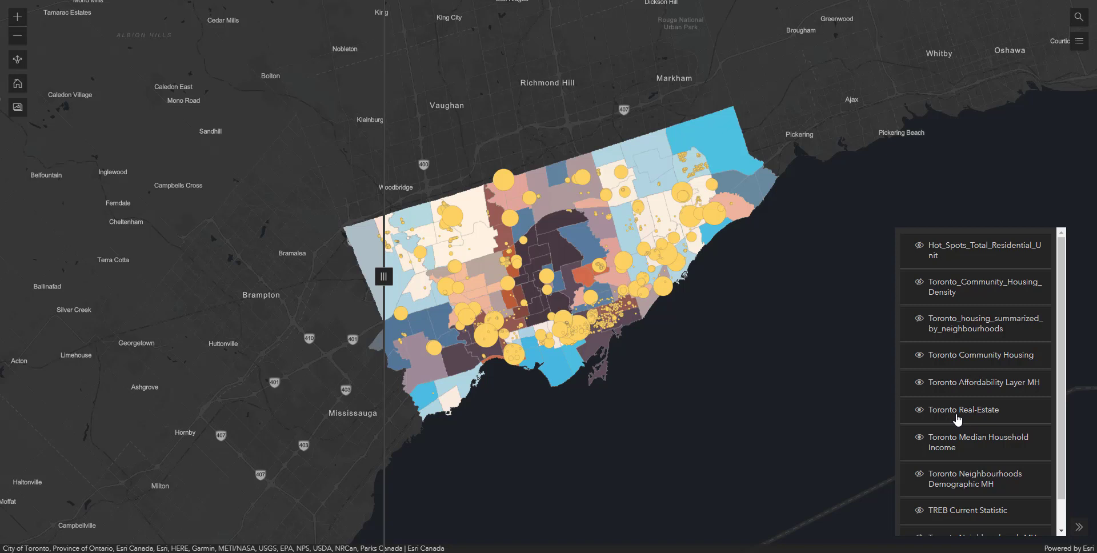
left_click(918, 383)
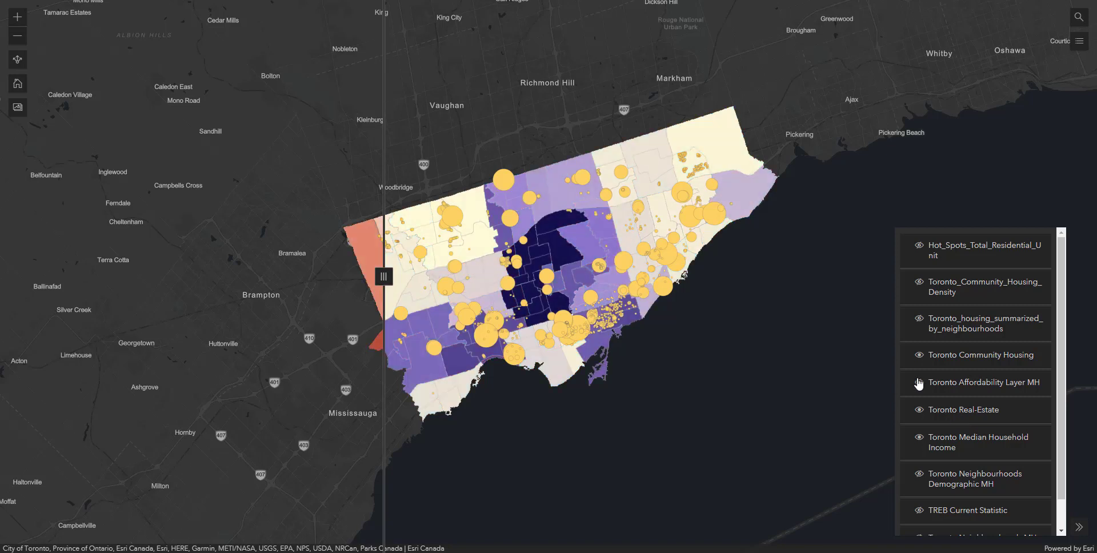
Compare the two swipe layers by moving the divider to the middle of Toronto, and close the published app
left_click_drag(373, 272, 559, 311)
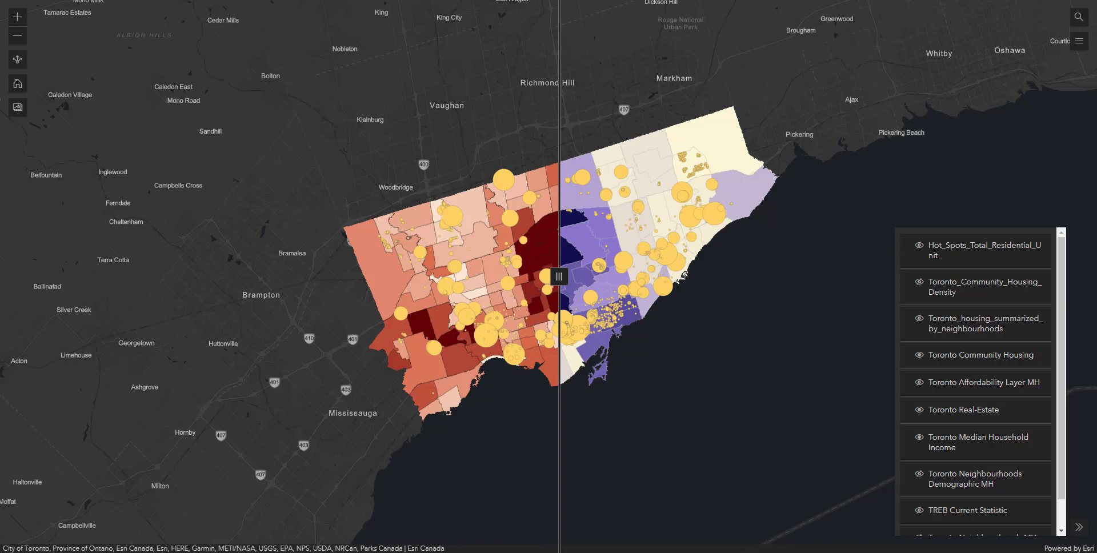
key("ctrl+w")
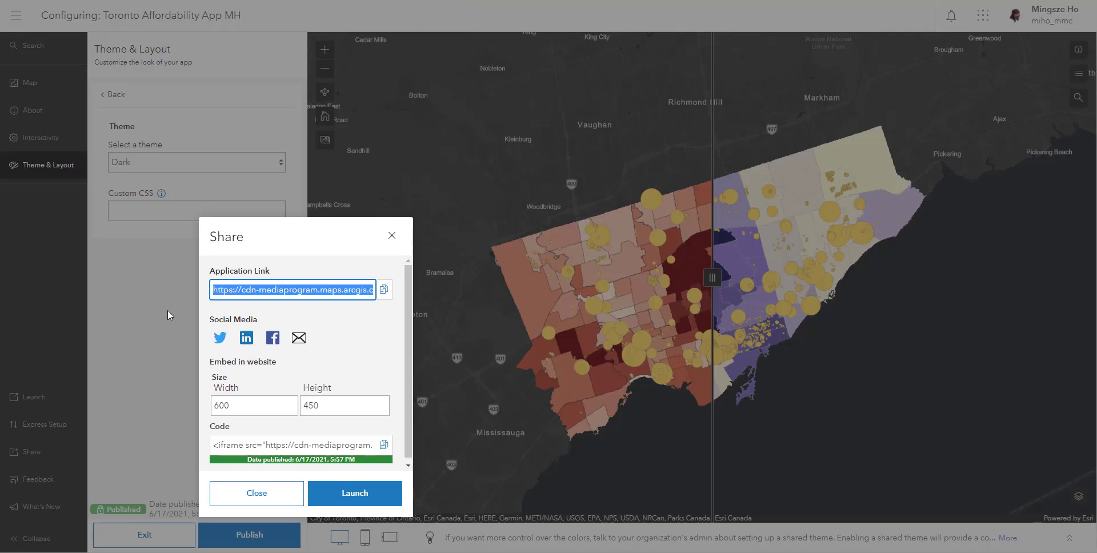
Close the sharing options and open the Affordability Map of Toronto MH in Map Viewer from the app's map settings
left_click(392, 235)
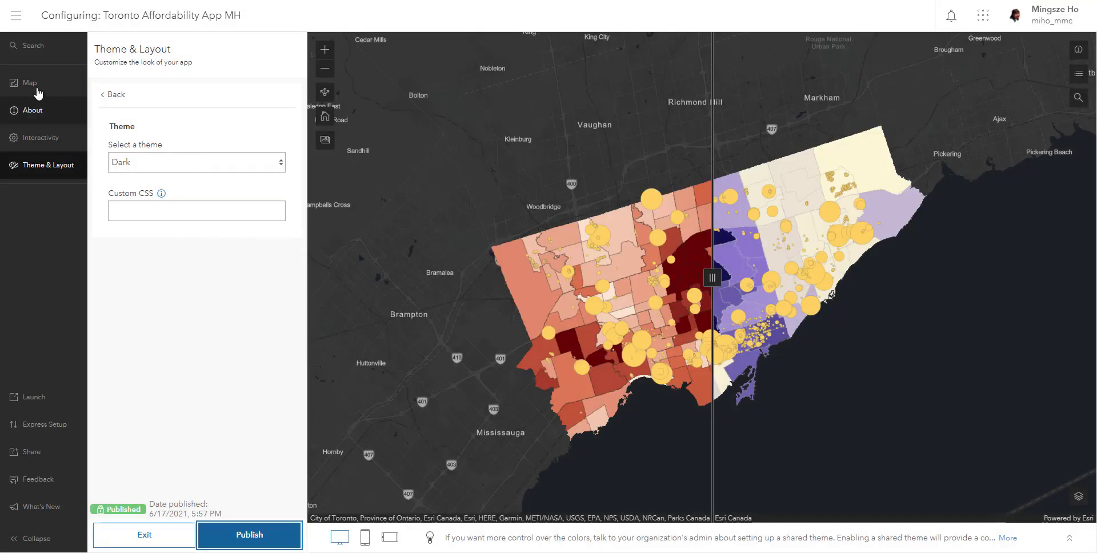
left_click(30, 85)
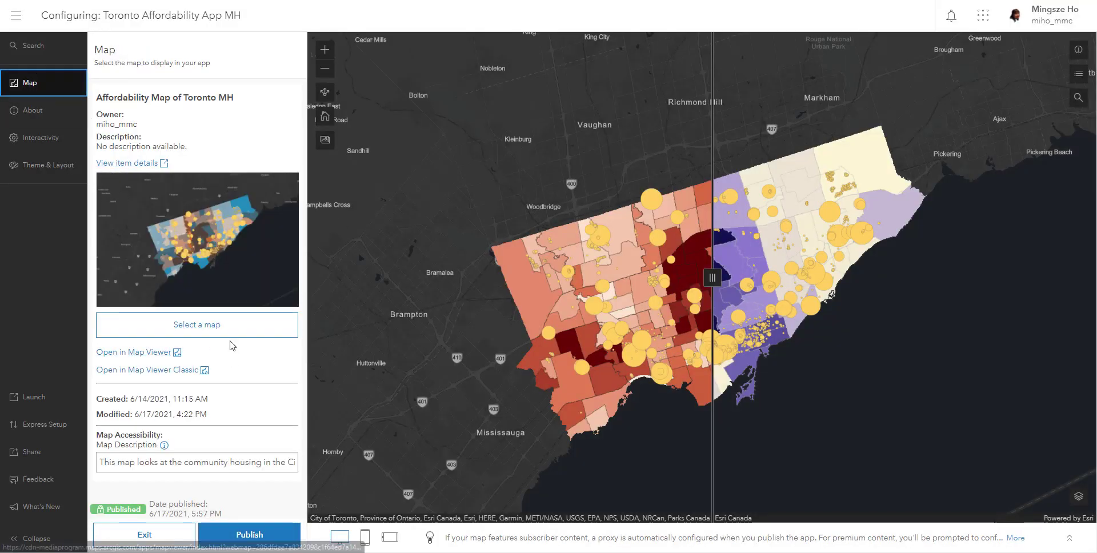
left_click(163, 355)
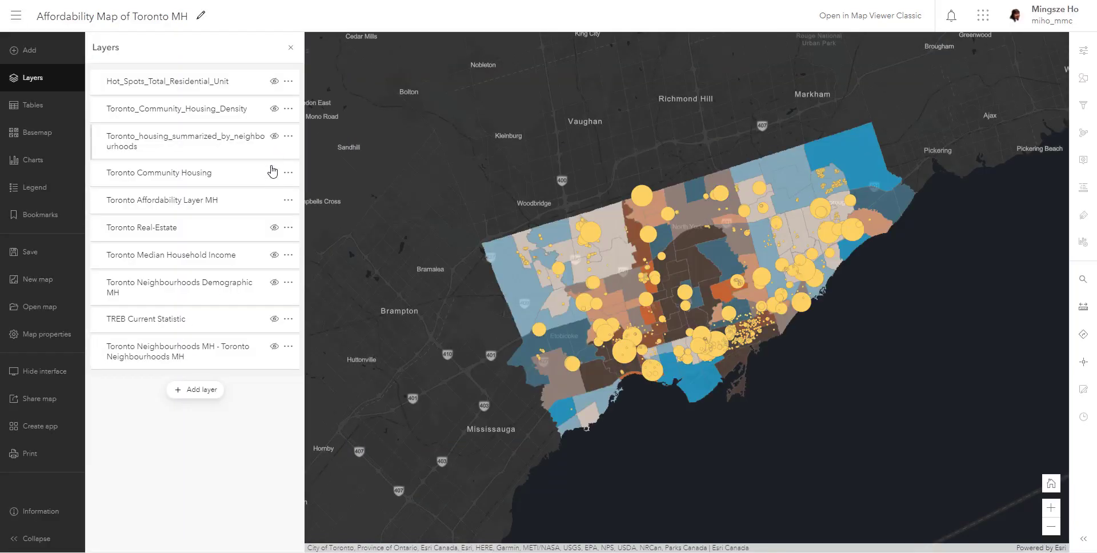
Hide the Toronto Affordability Layer MH in the web map, switch Toronto Real-Estate on and off again, and save the map
left_click(274, 200)
left_click(274, 227)
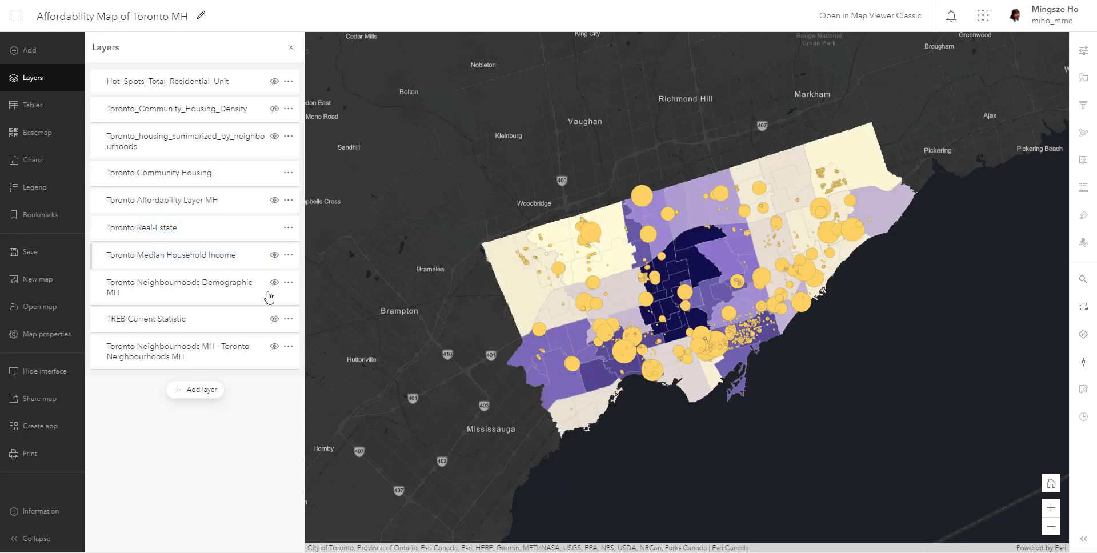
left_click(275, 227)
left_click(54, 257)
left_click(122, 257)
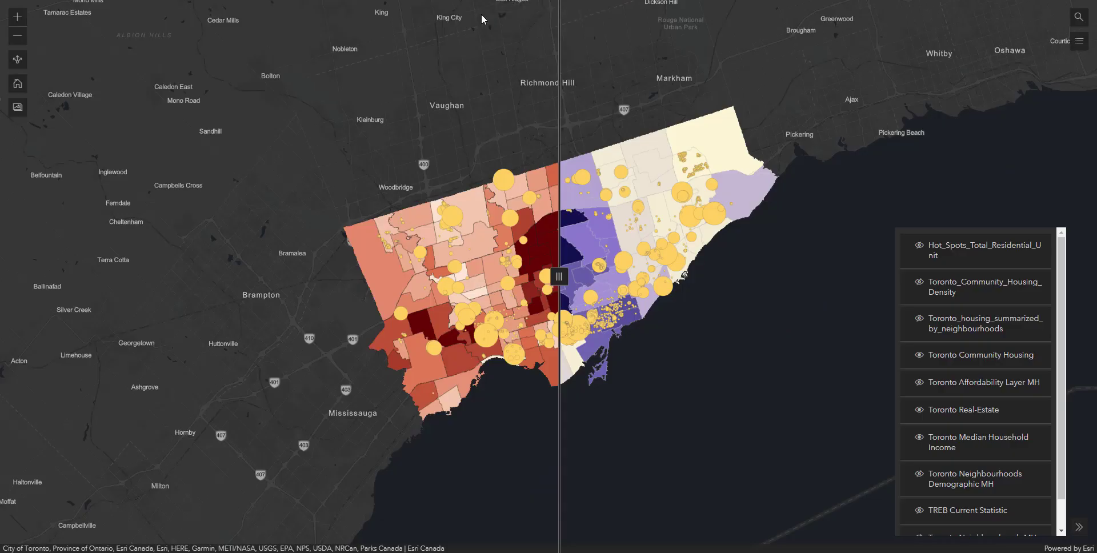
Reload the published app and move the swipe divider towards the middle of Toronto to check the layers
key("F5")
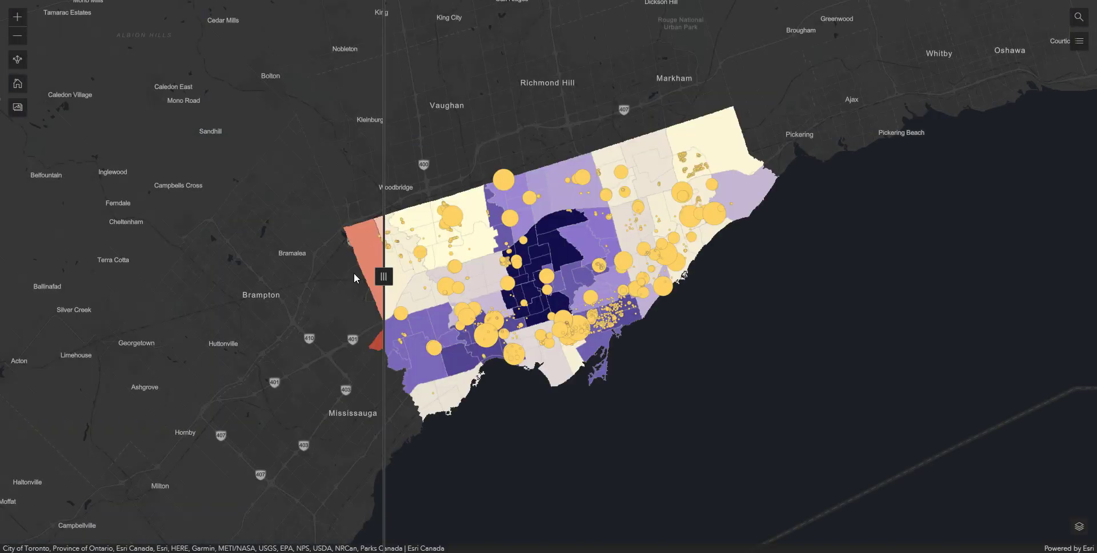
left_click_drag(383, 277, 543, 240)
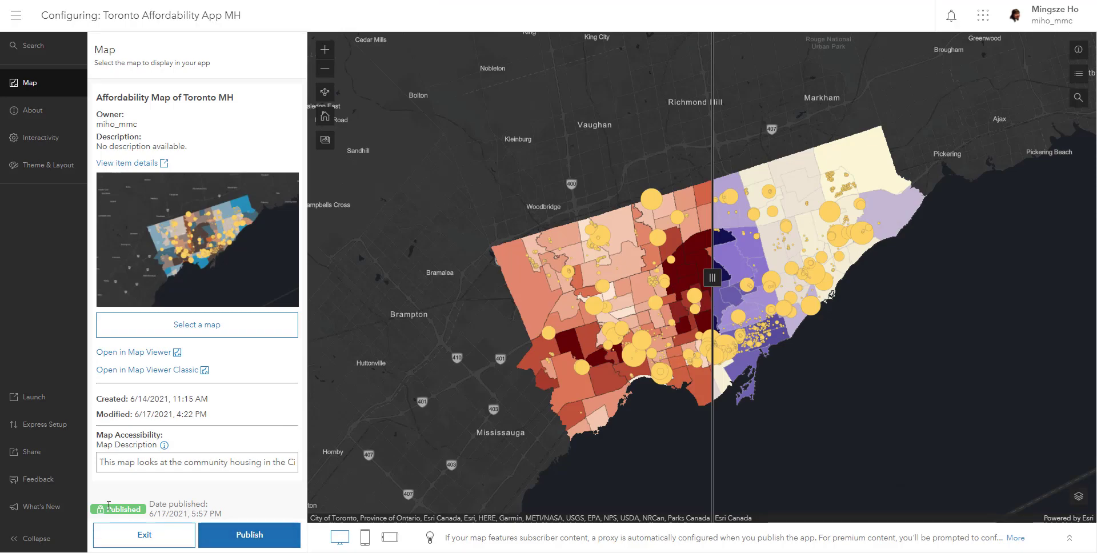
Open the sharing options in the app configuration, set the embed width to 500, and copy the embed code
left_click(31, 451)
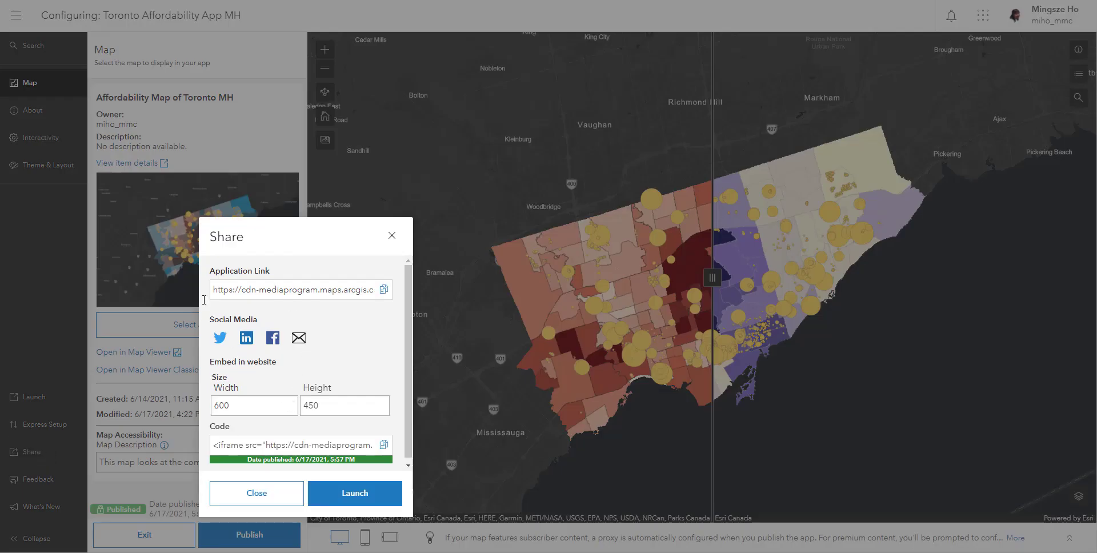
left_click(318, 291)
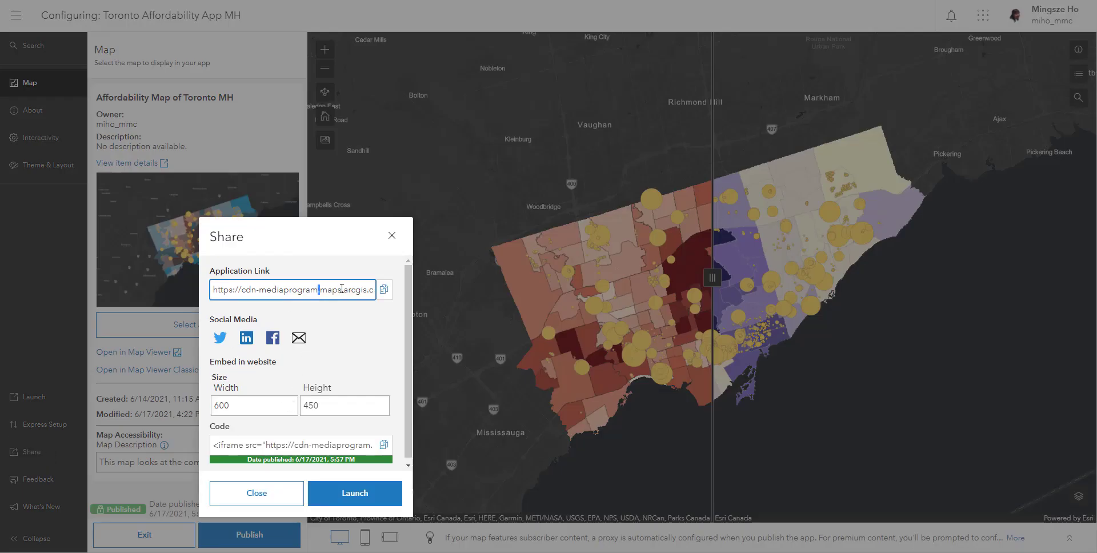
key("ctrl+a")
left_click(366, 337)
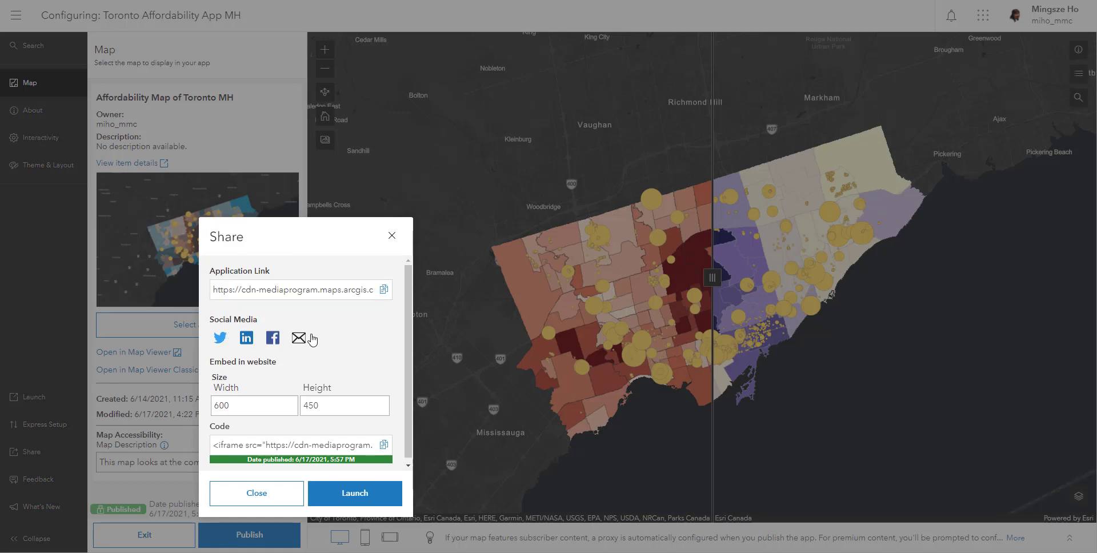
scroll(243, 379, "down", 1)
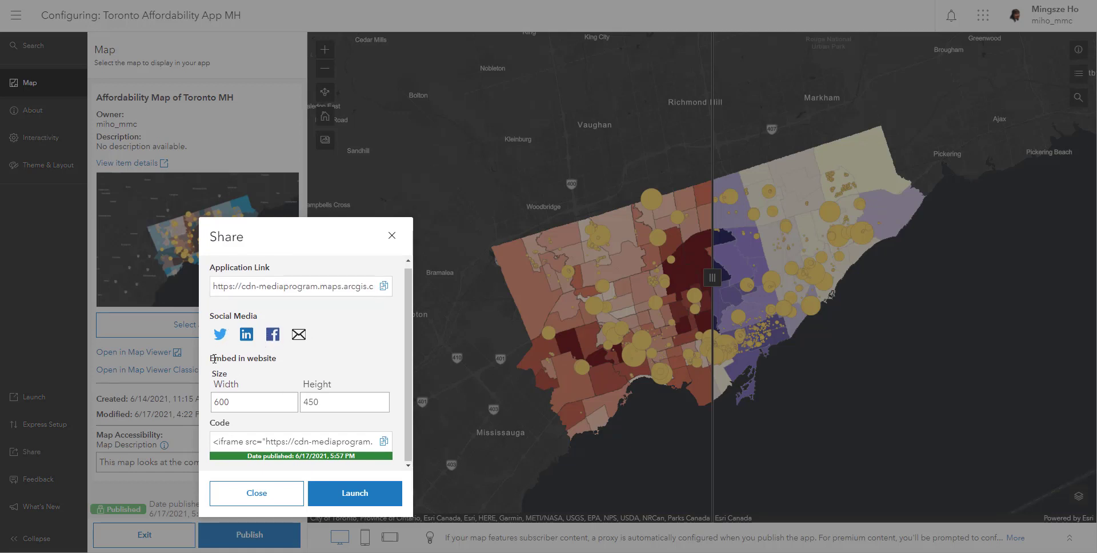
double_click(235, 405)
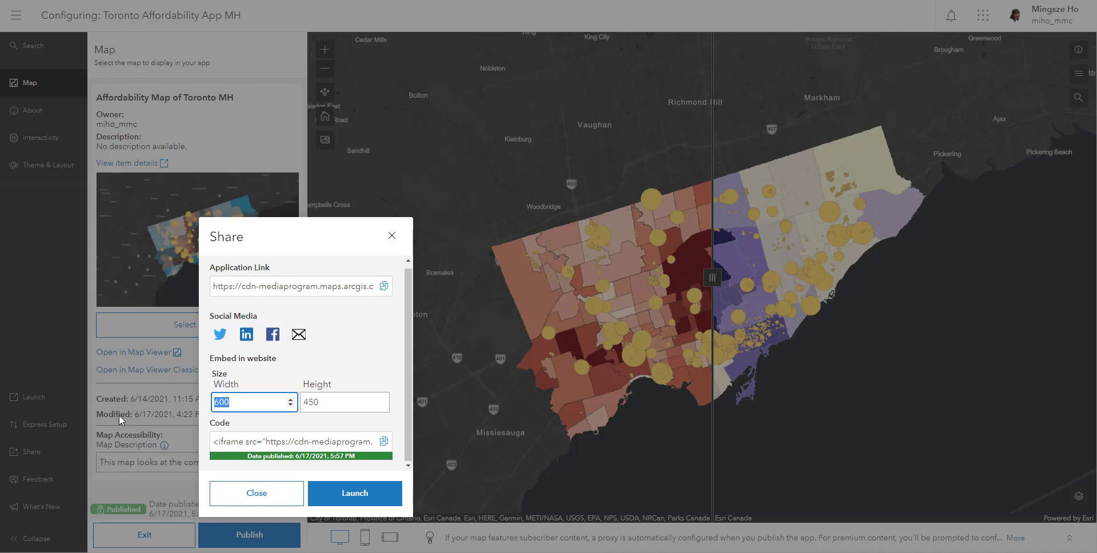
type("500")
key("Tab")
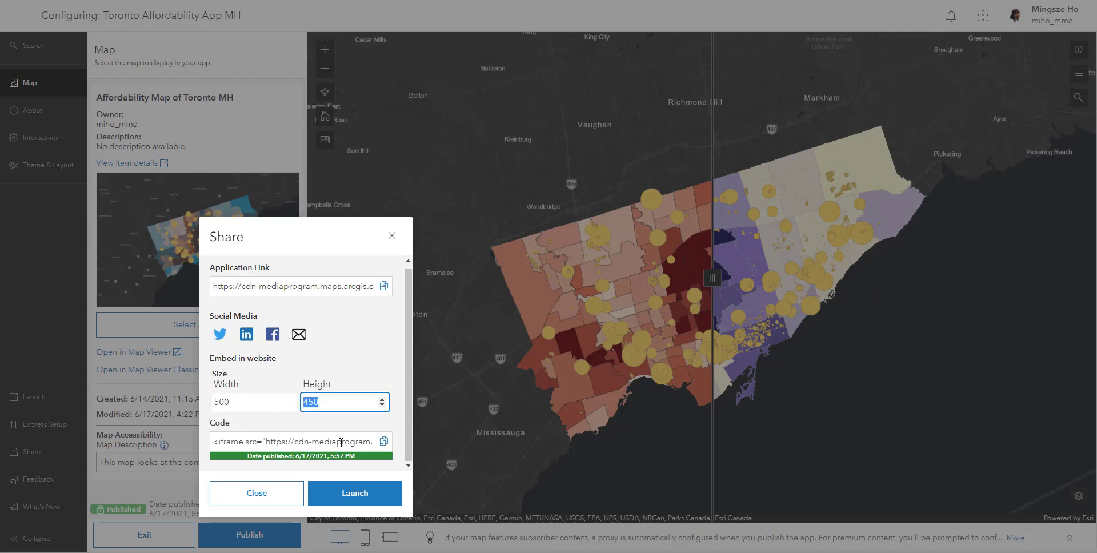
left_click(383, 441)
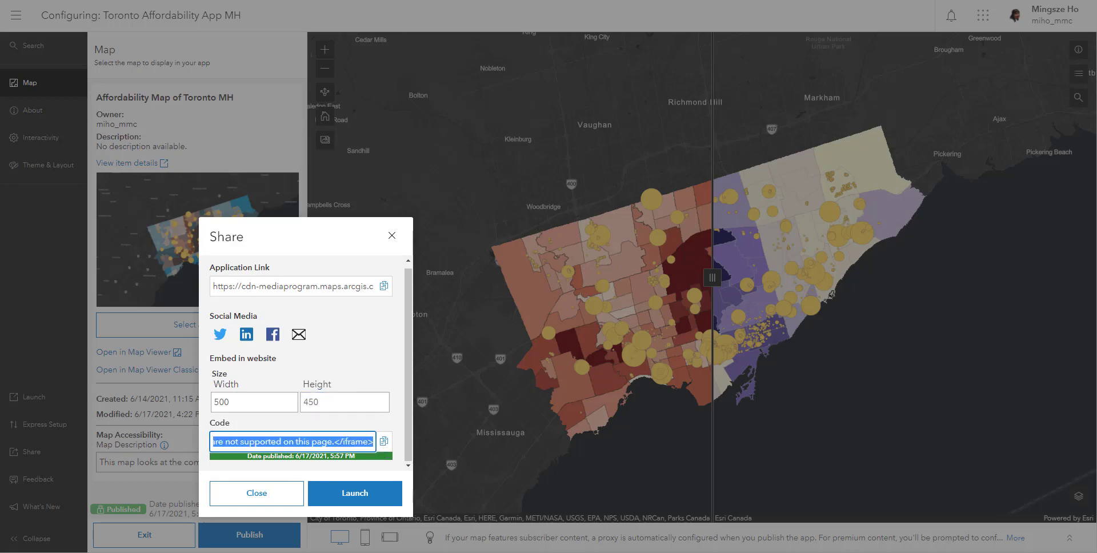
Switch to the online HTML editor and replace the demo iframe line with the copied embed code
key("ctrl+Tab")
left_click(223, 137)
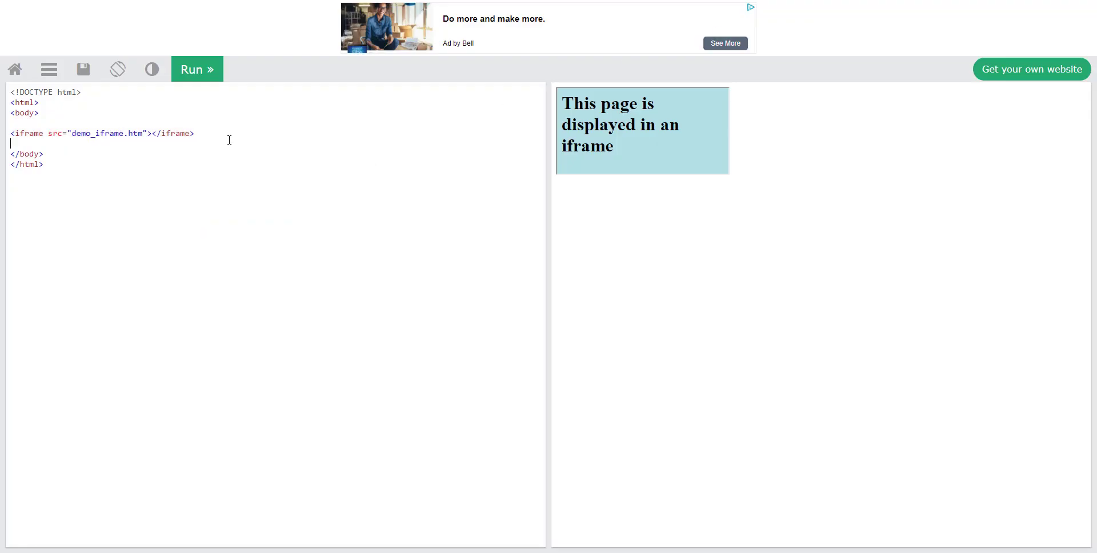
triple_click(110, 133)
key("ctrl+v")
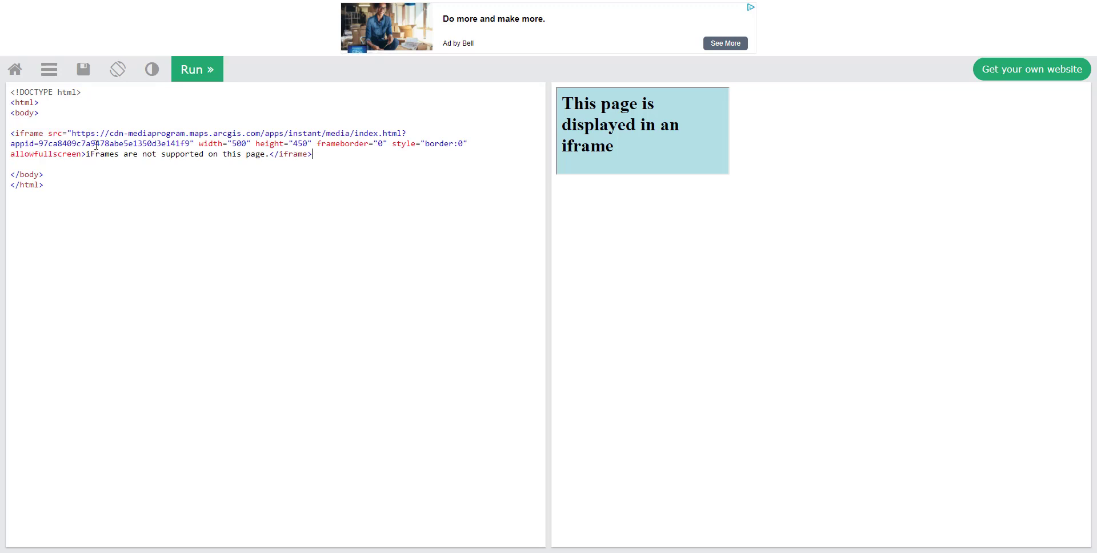
Run the HTML page and test the swipe divider in the embedded map
left_click(209, 78)
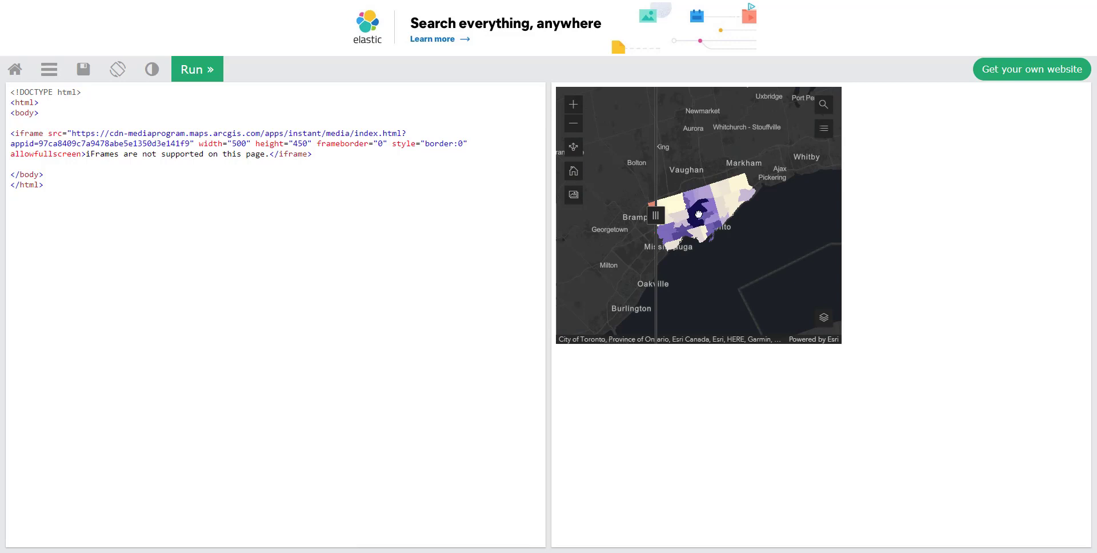
left_click_drag(771, 217, 670, 232)
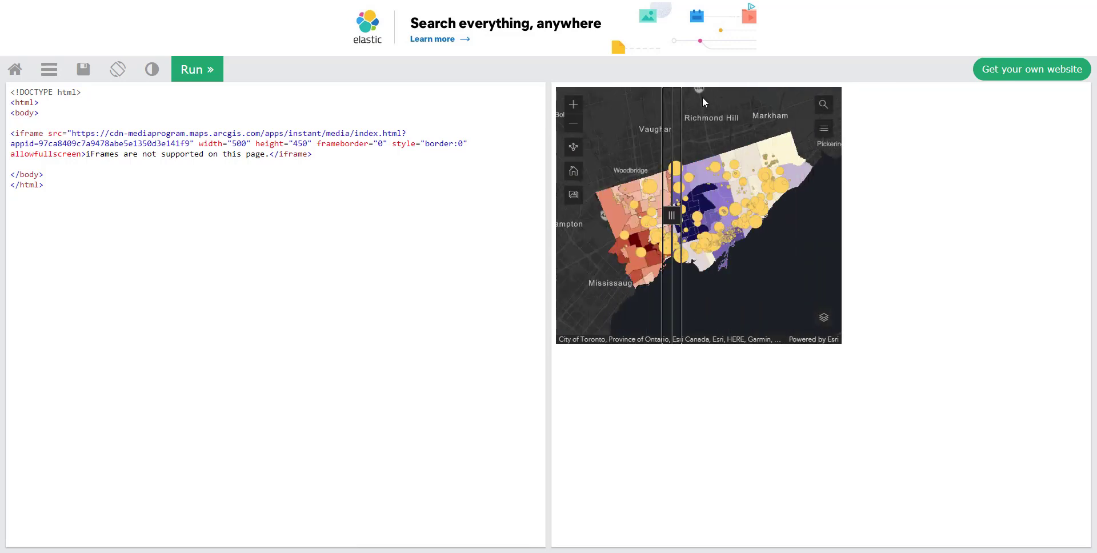